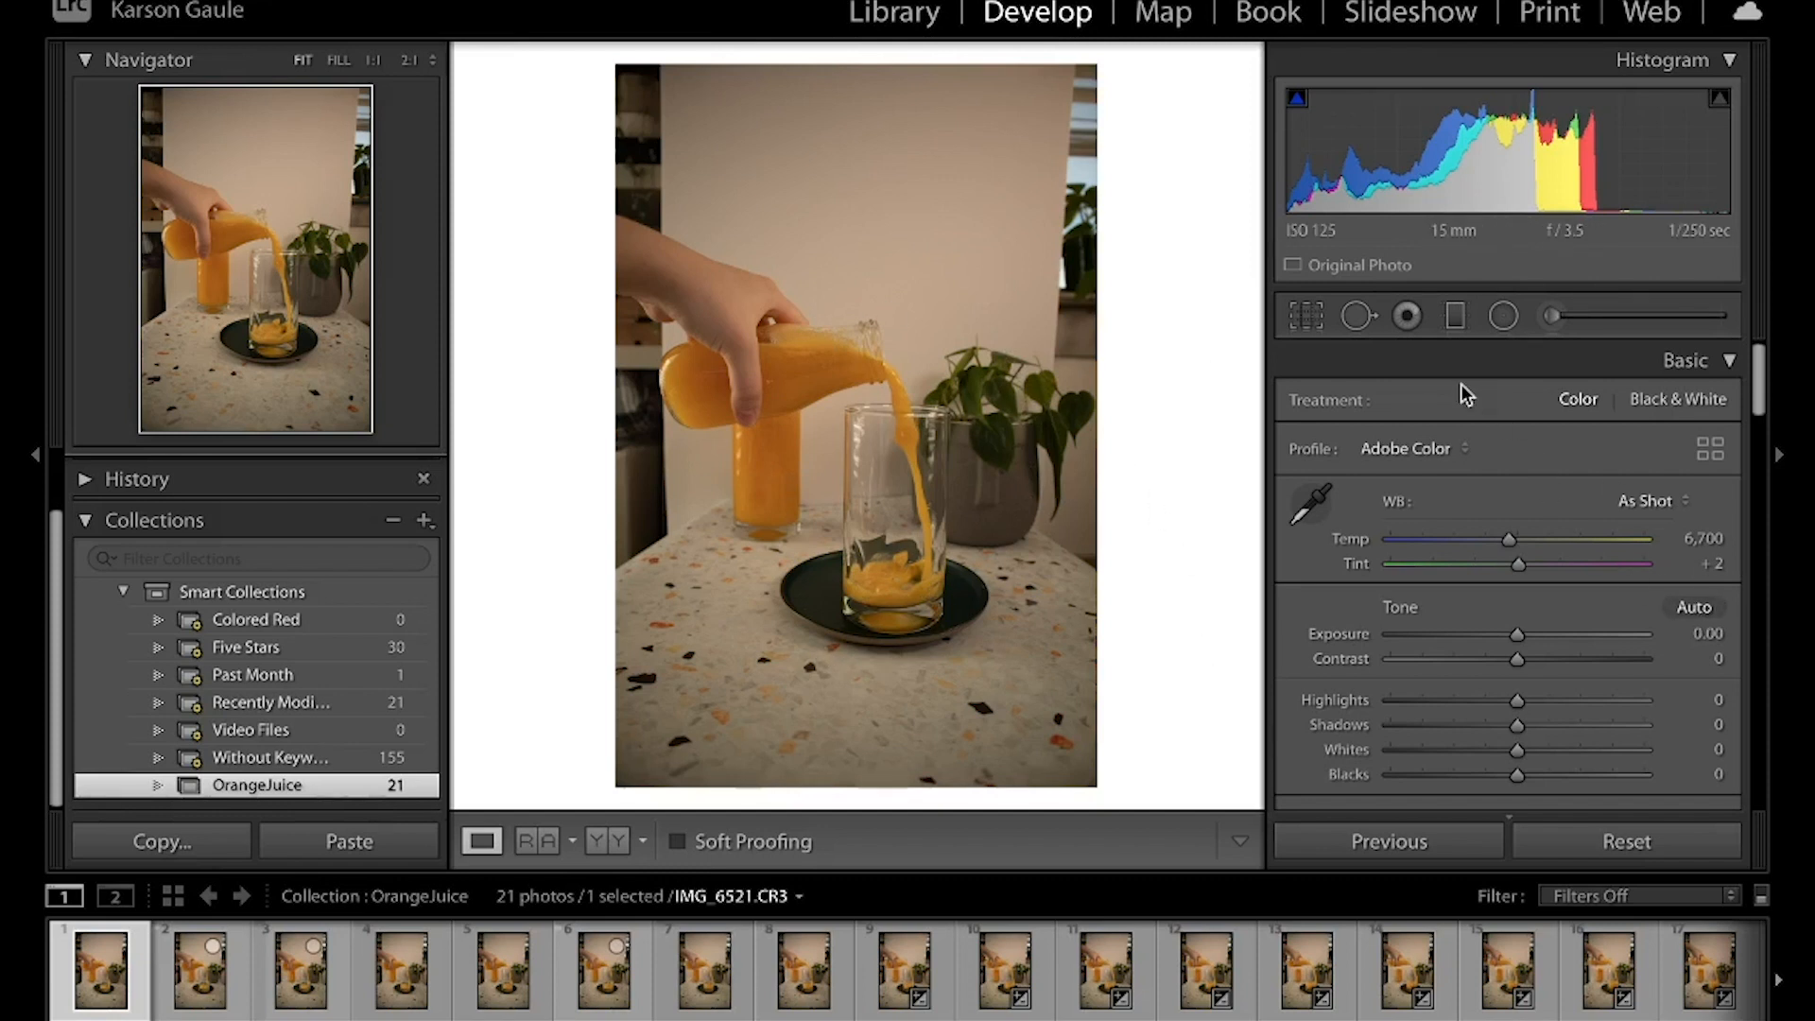
Enable lens profile corrections for the orange juice photo and compare the result with the before view
scroll(1517, 553, down, 10)
scroll(1517, 558, down, 15)
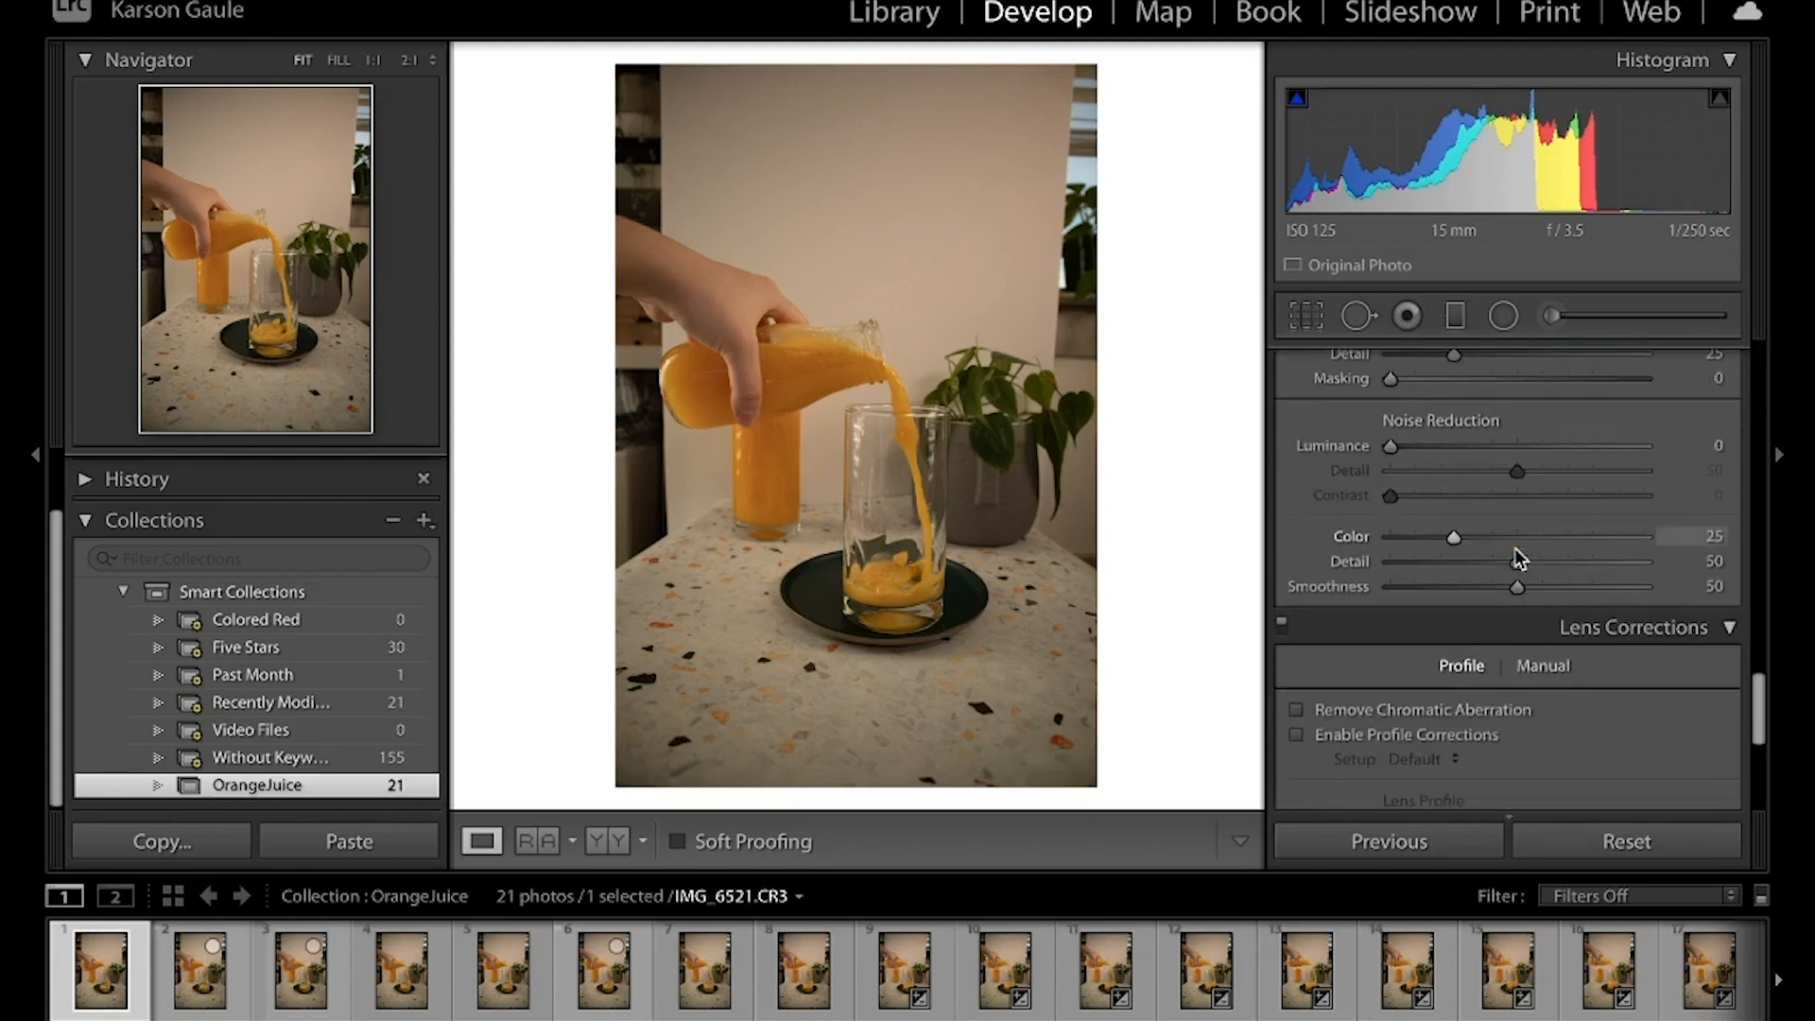
scroll(1517, 558, down, 5)
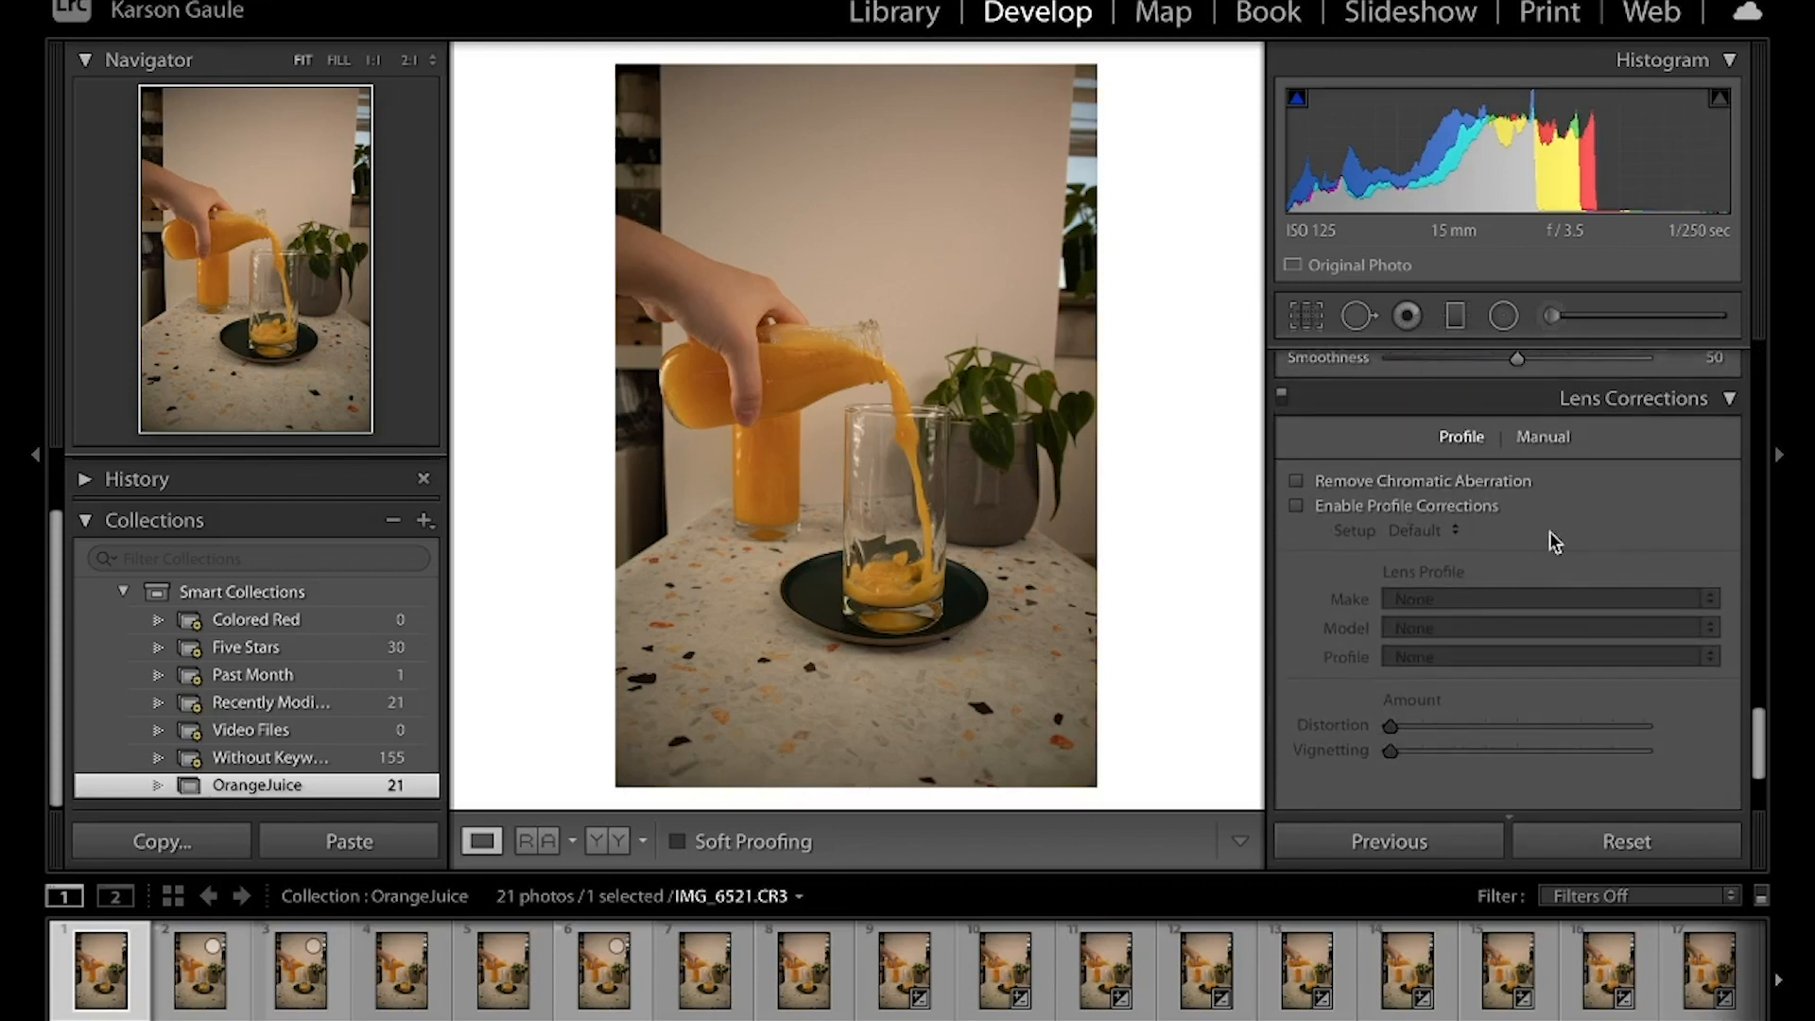
click(1297, 506)
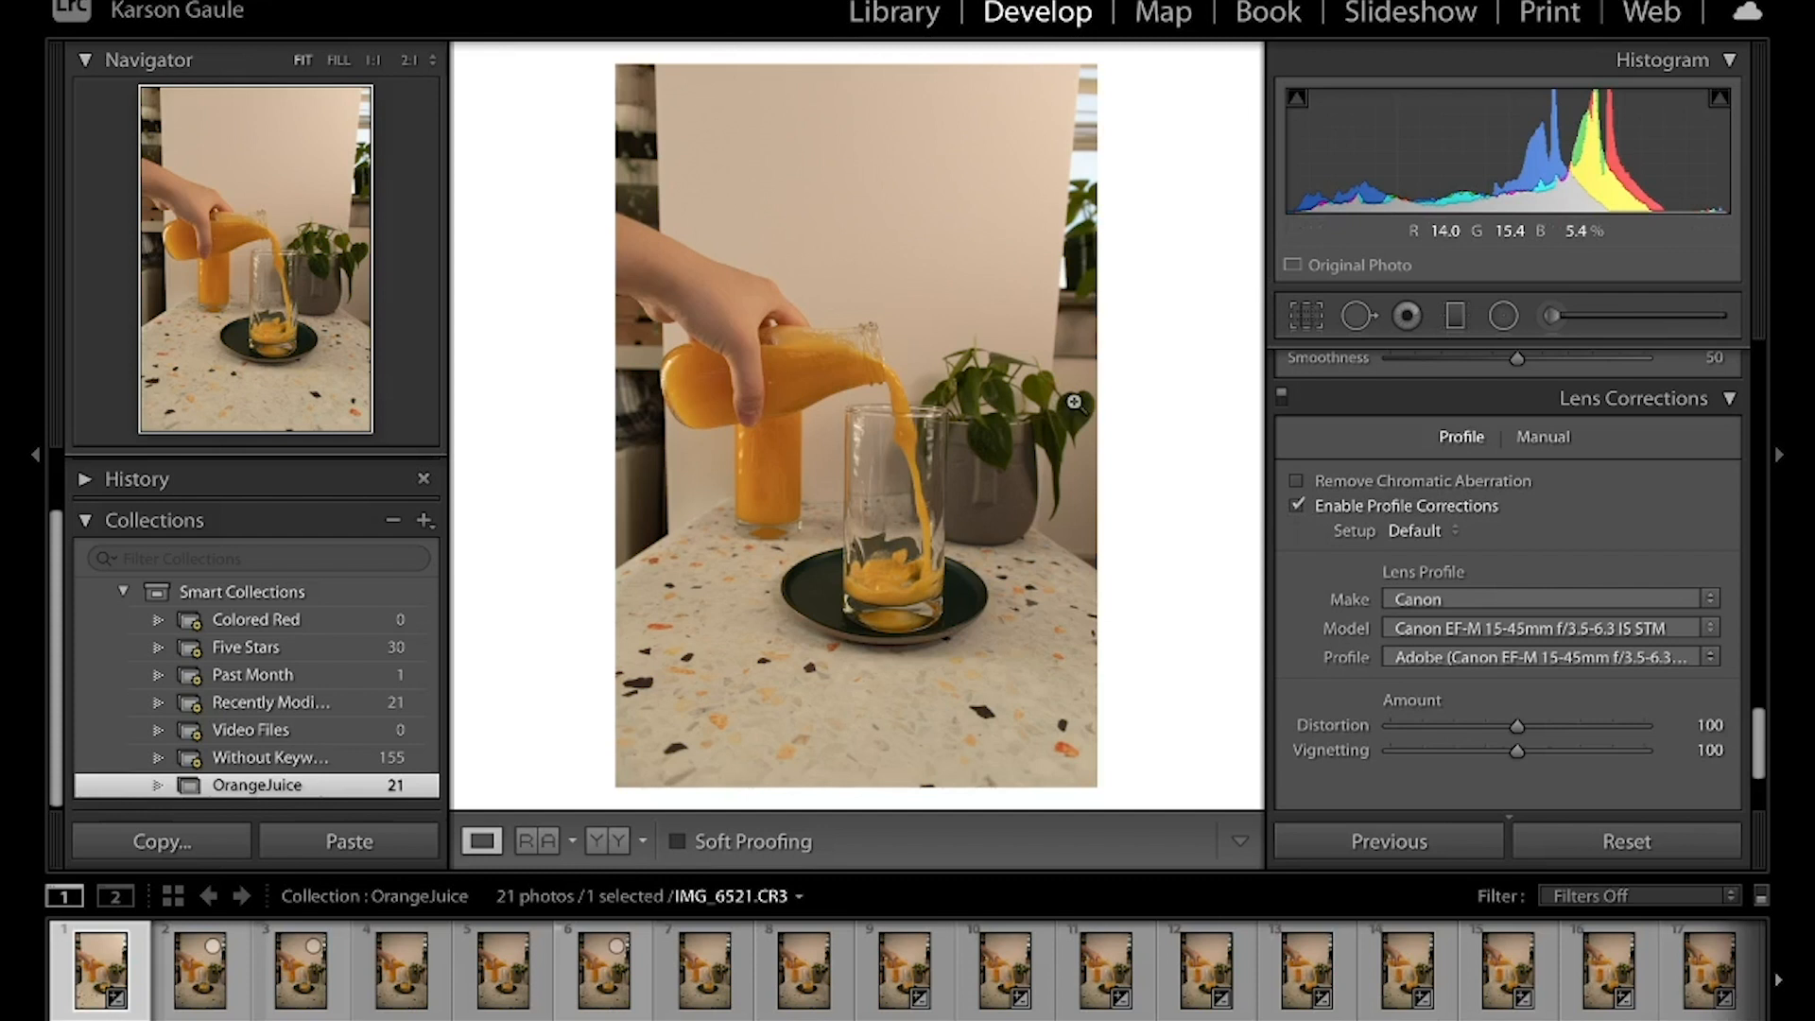
key(backslash)
key(backslash)
key(backslash)
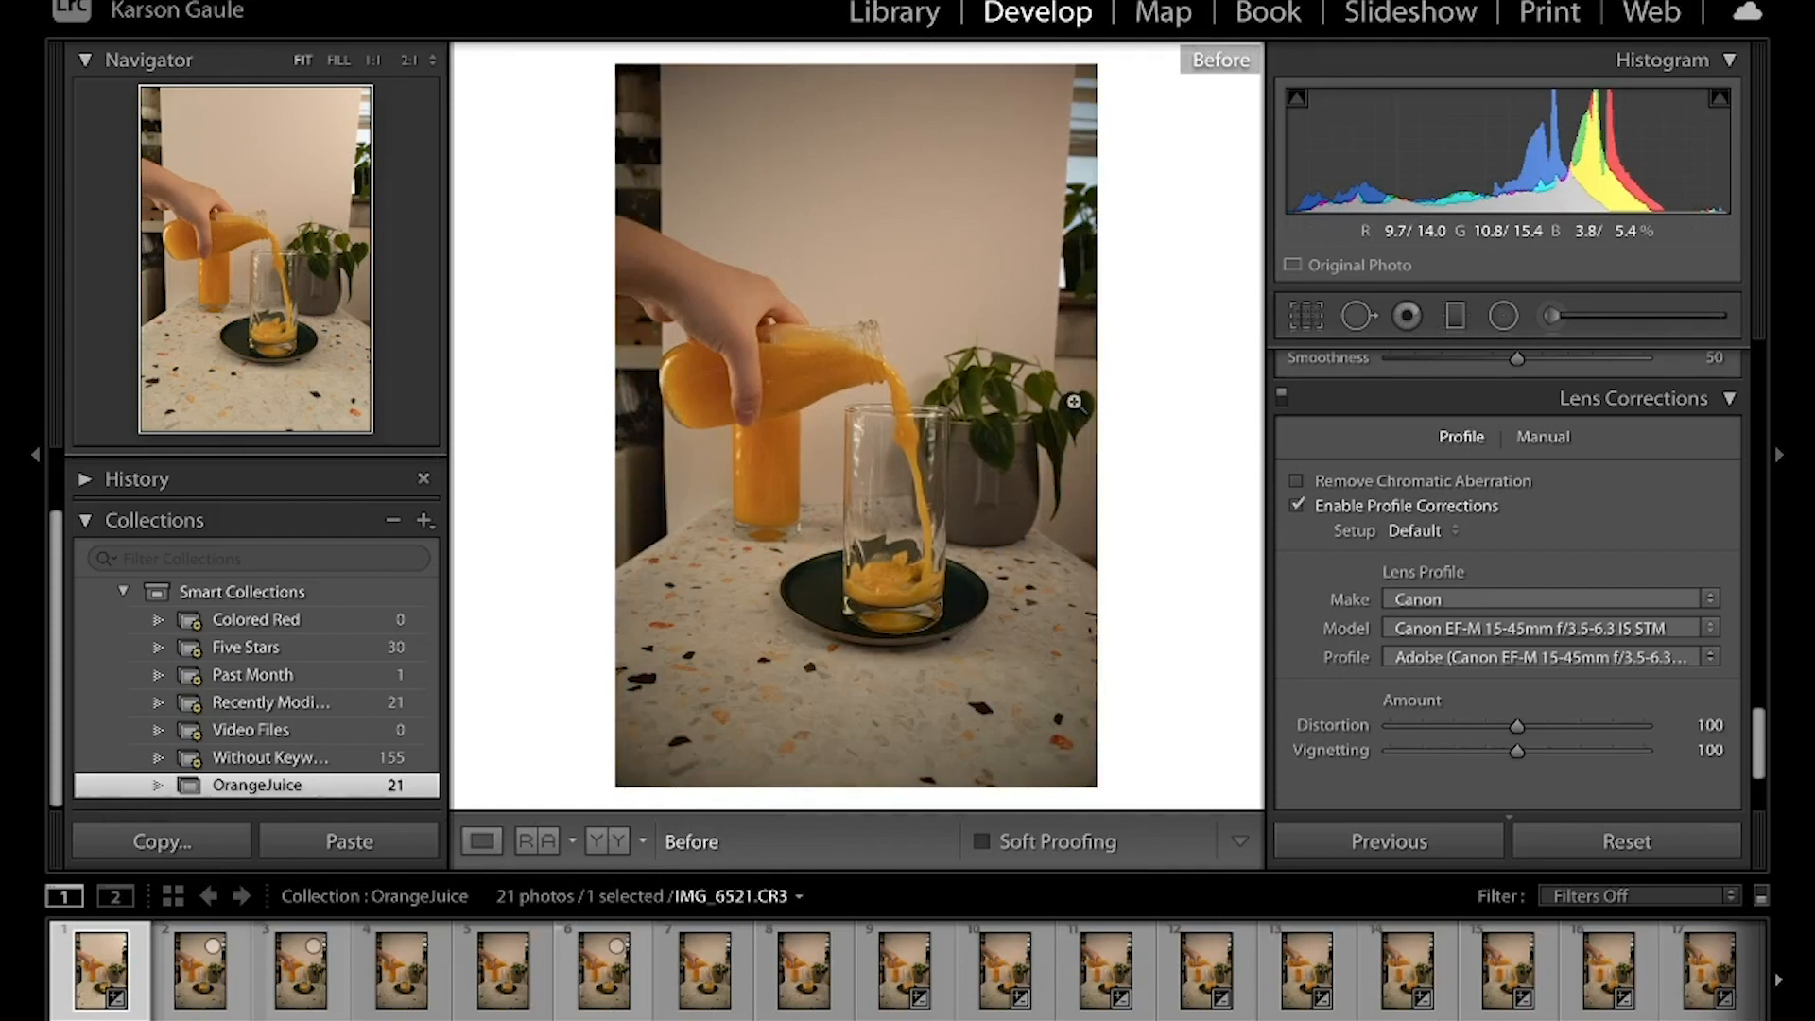
key(backslash)
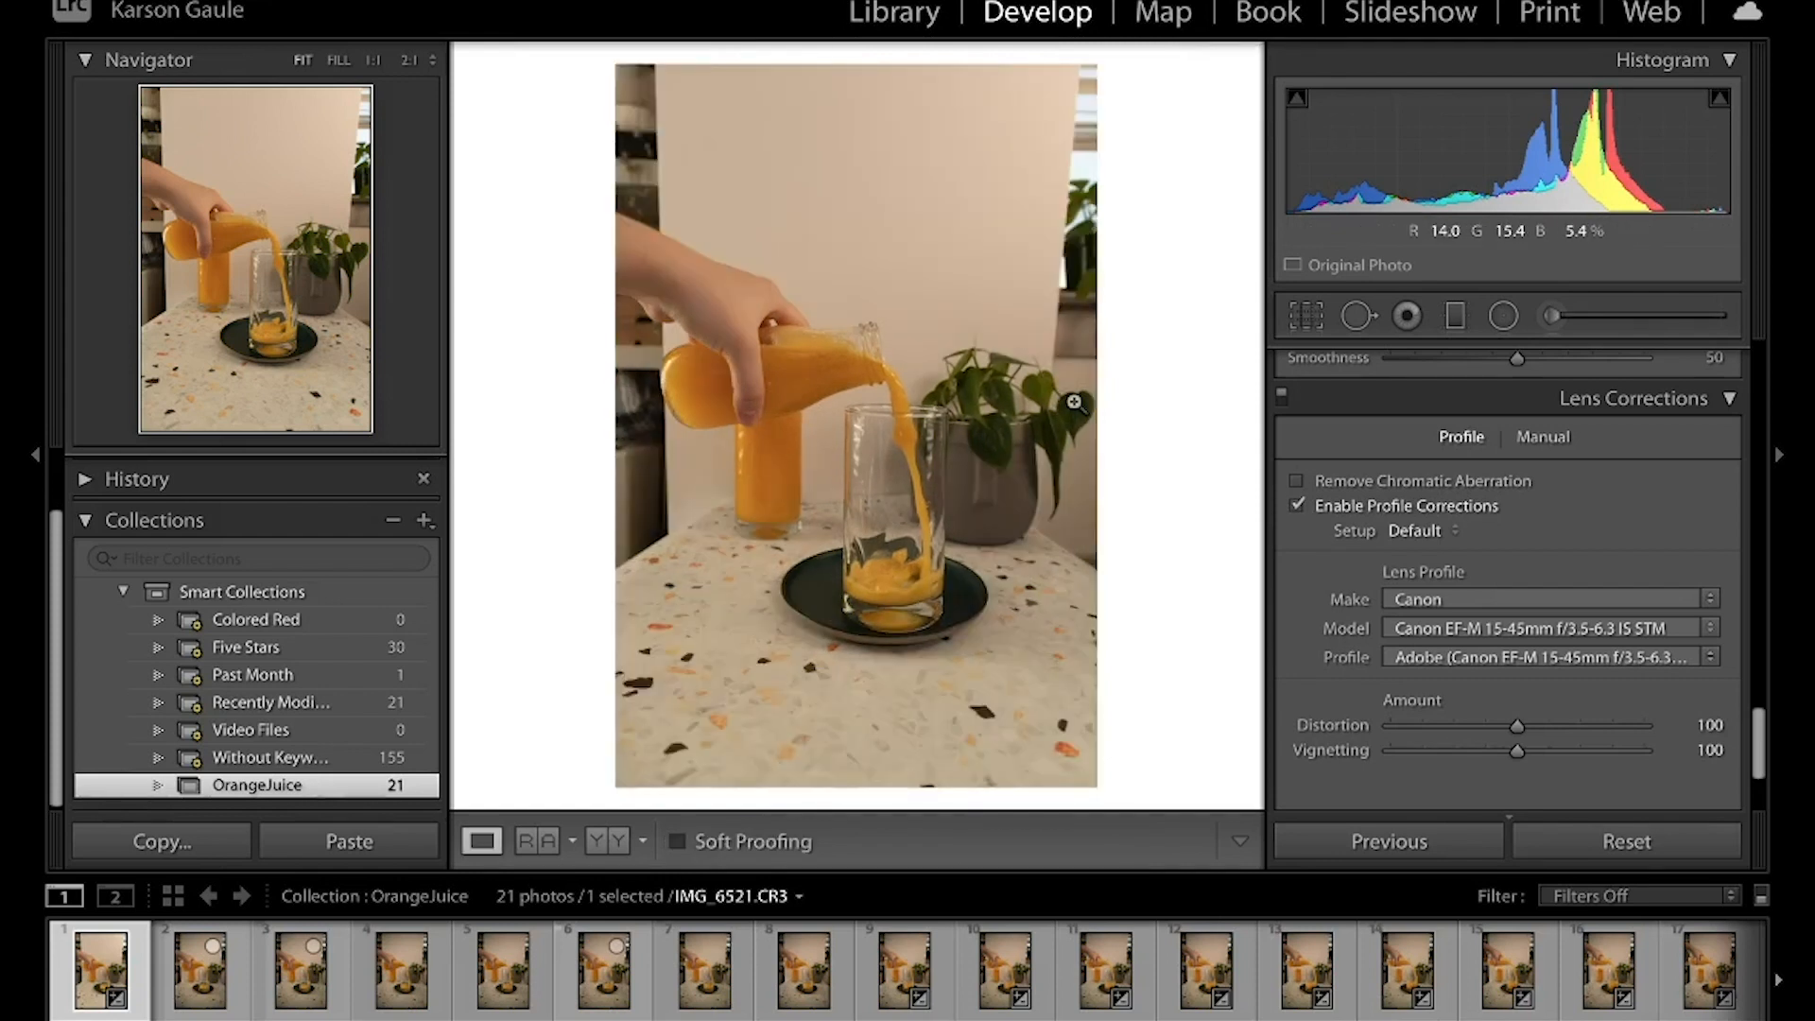
key(backslash)
key(backslash)
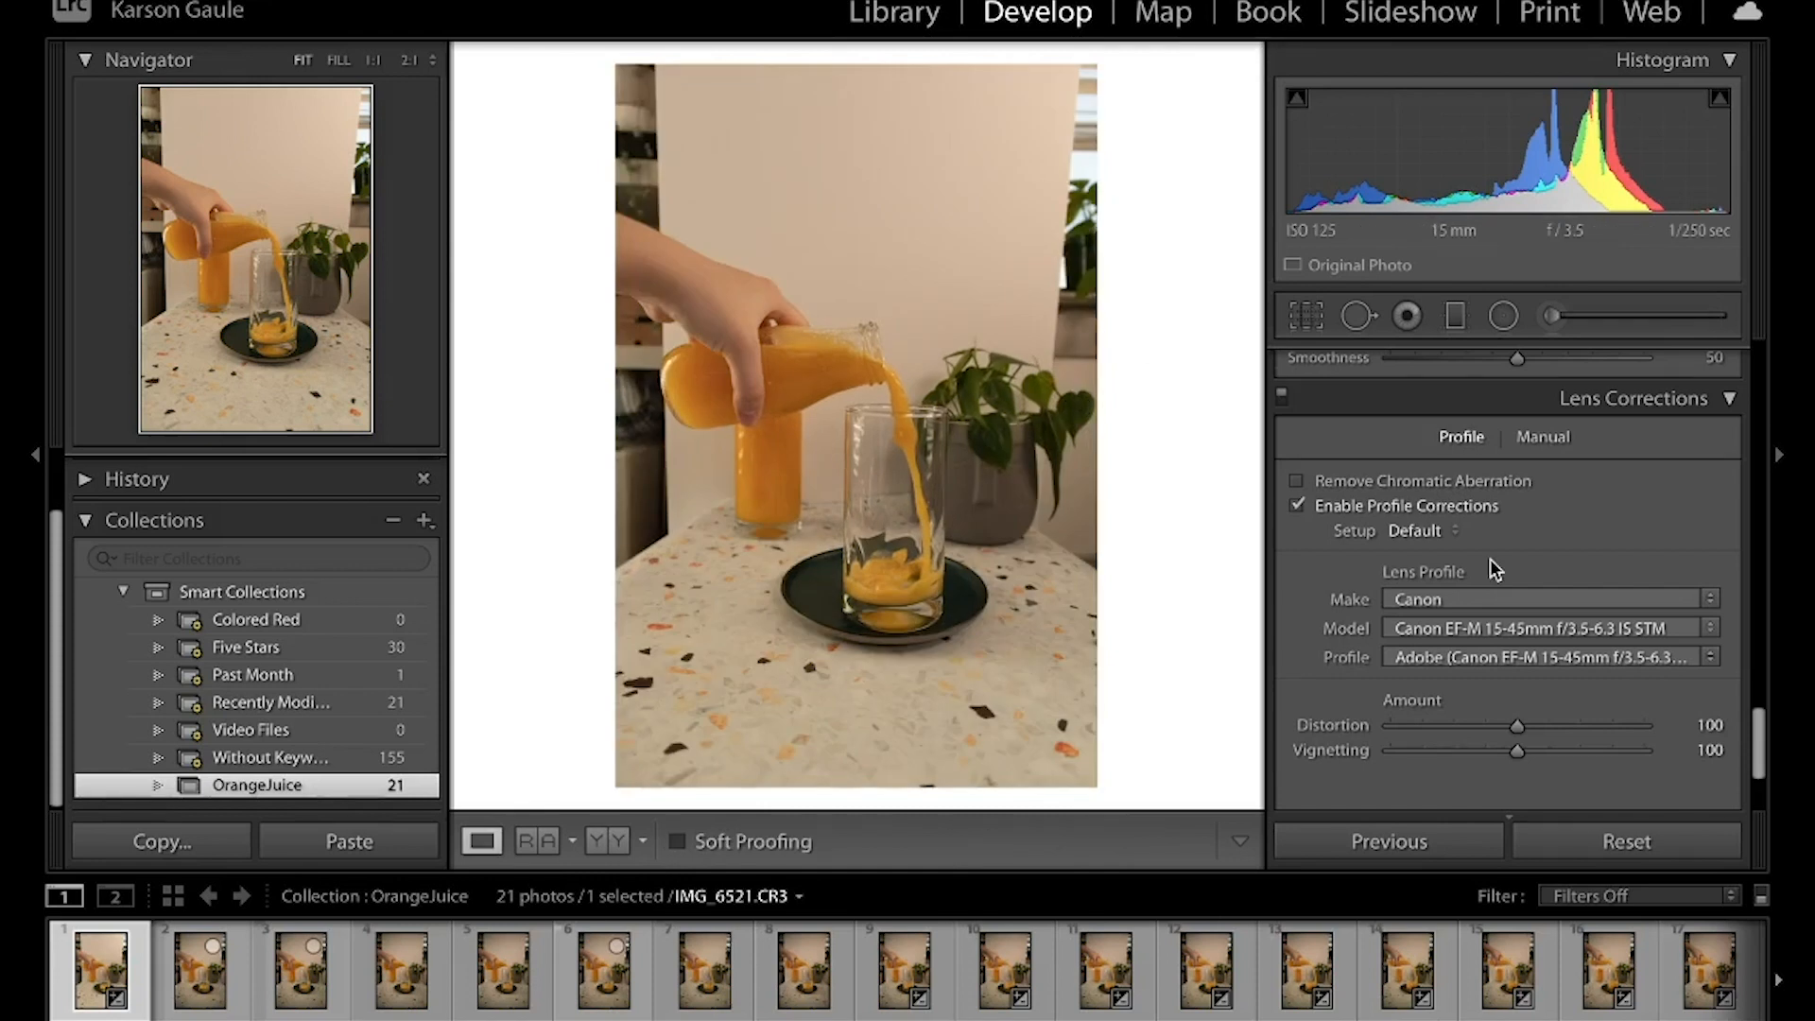
Crop the photo to the 4 x 5 / 8 x 10 aspect ratio, tightly framing the pouring bottle, glass and dark plate
click(1301, 316)
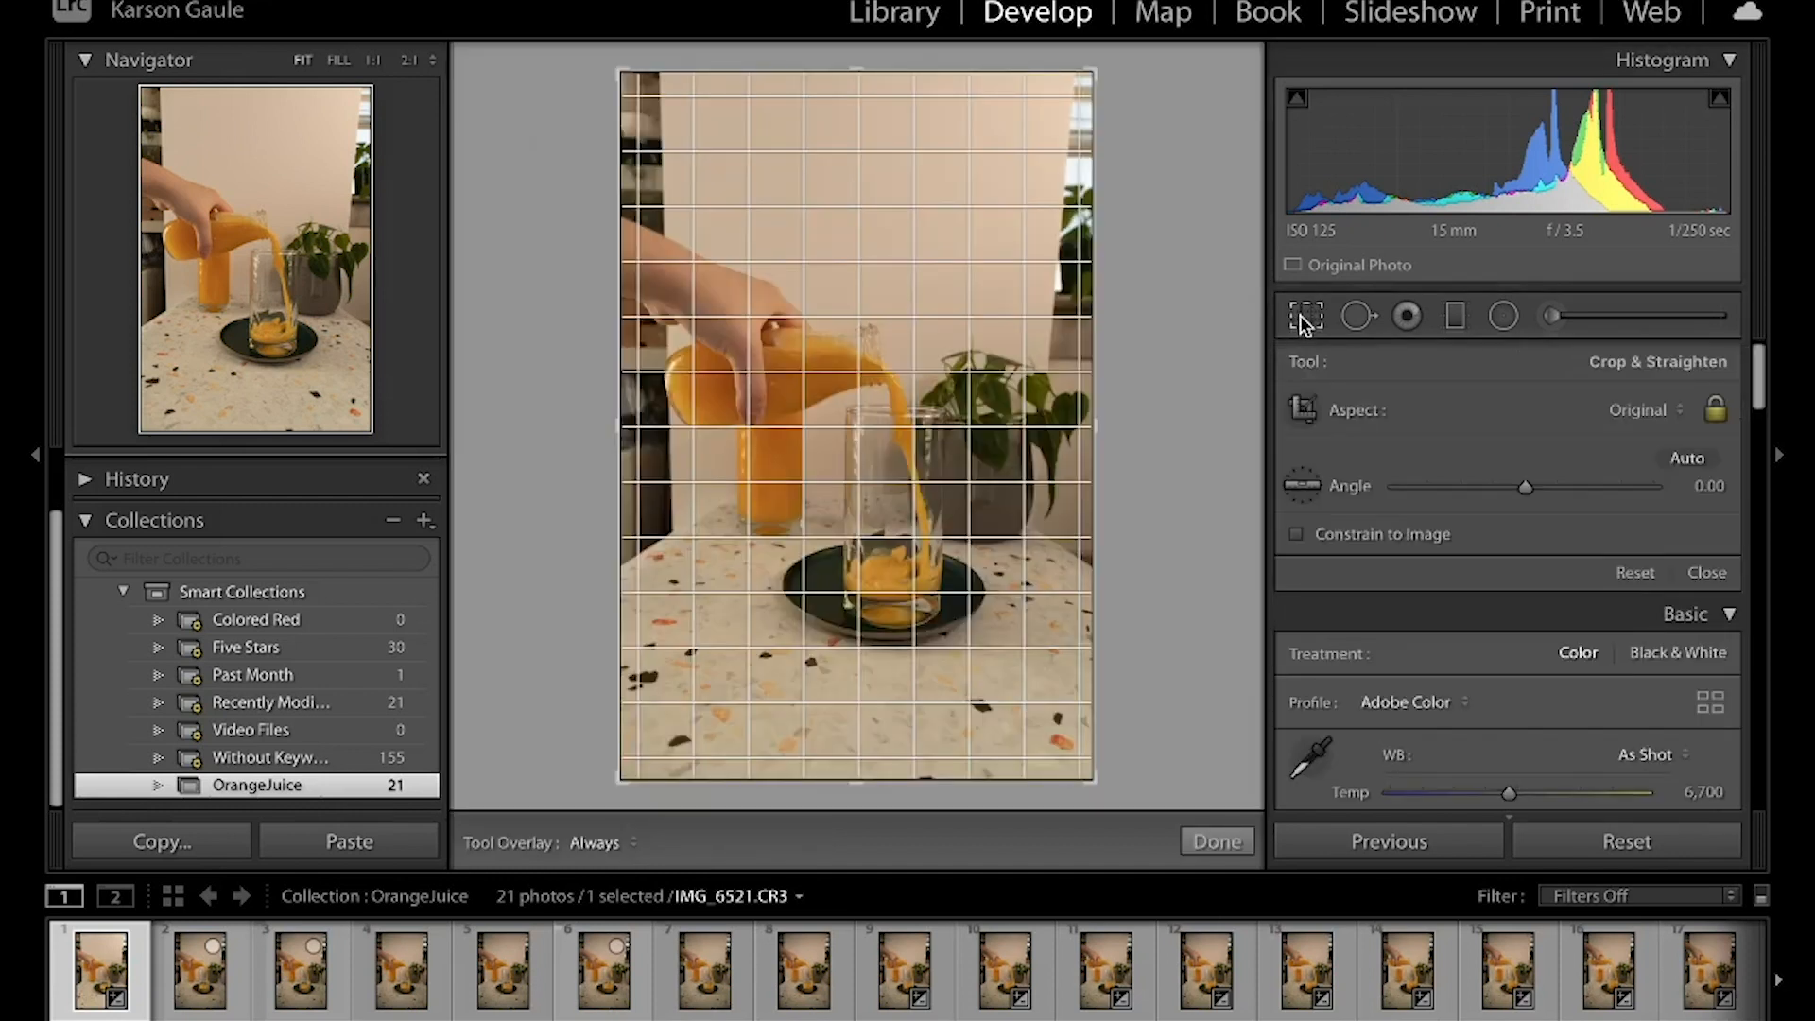
click(1646, 412)
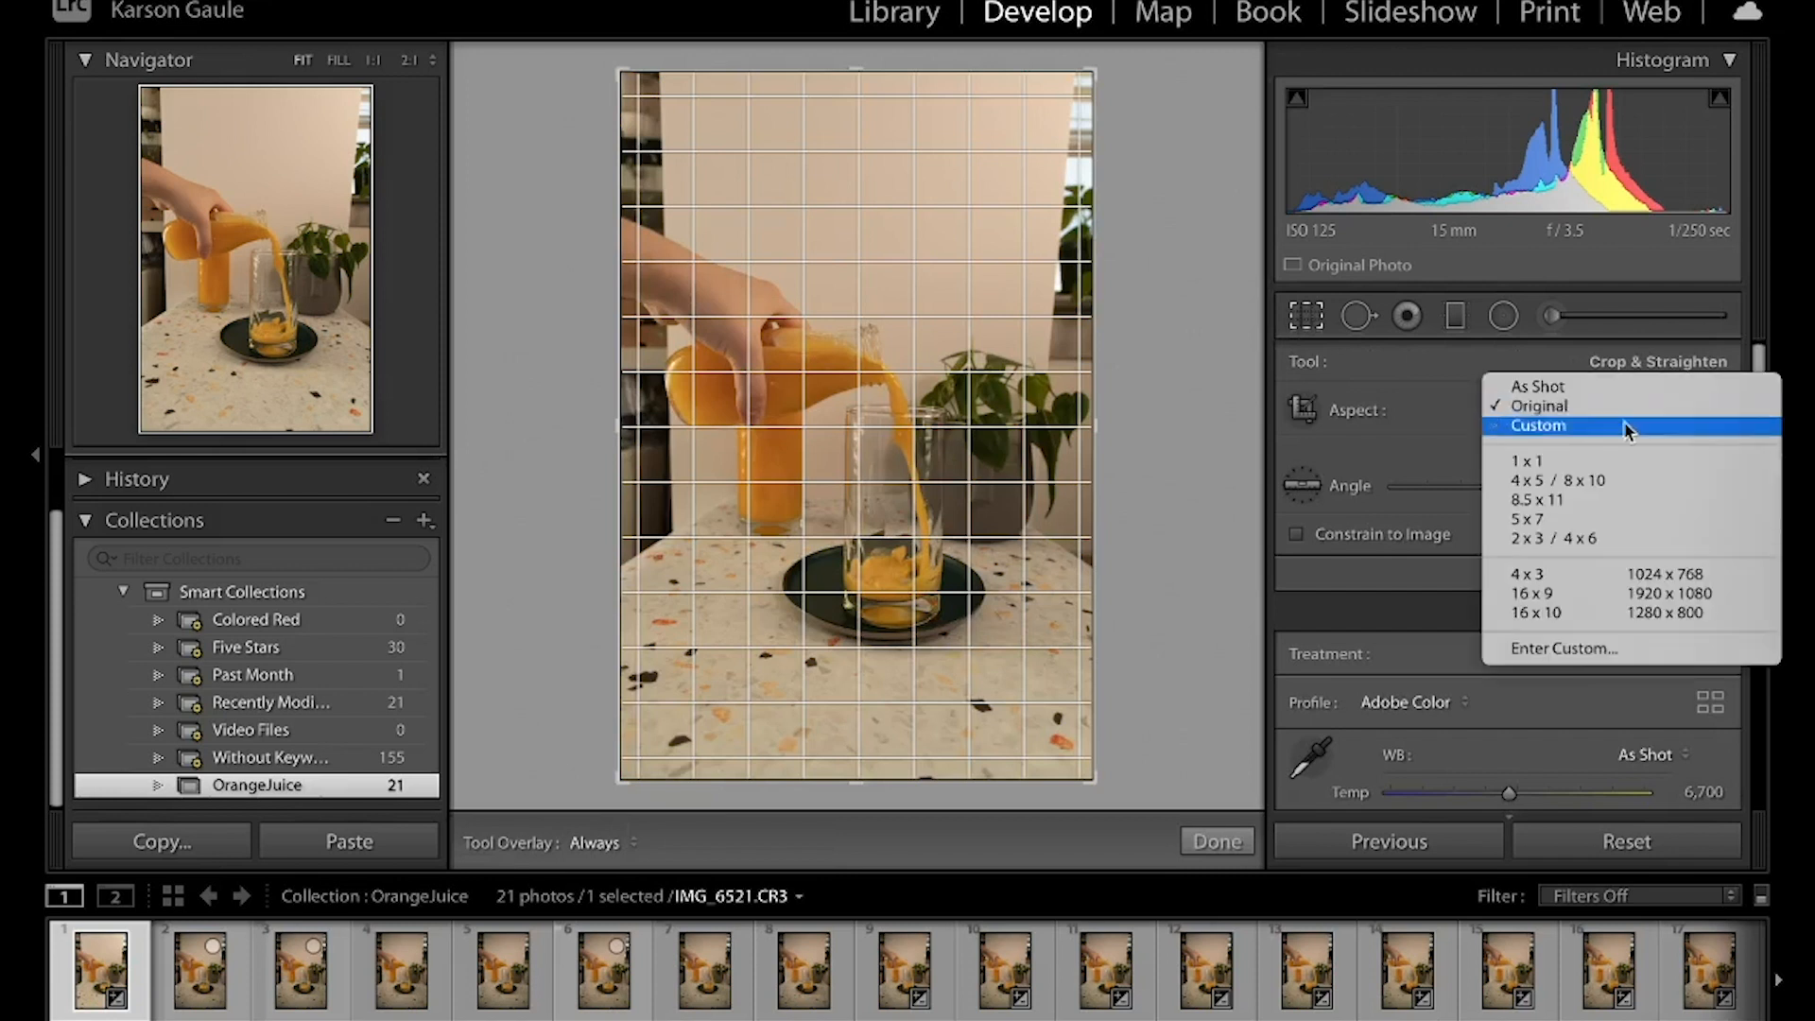
click(1601, 480)
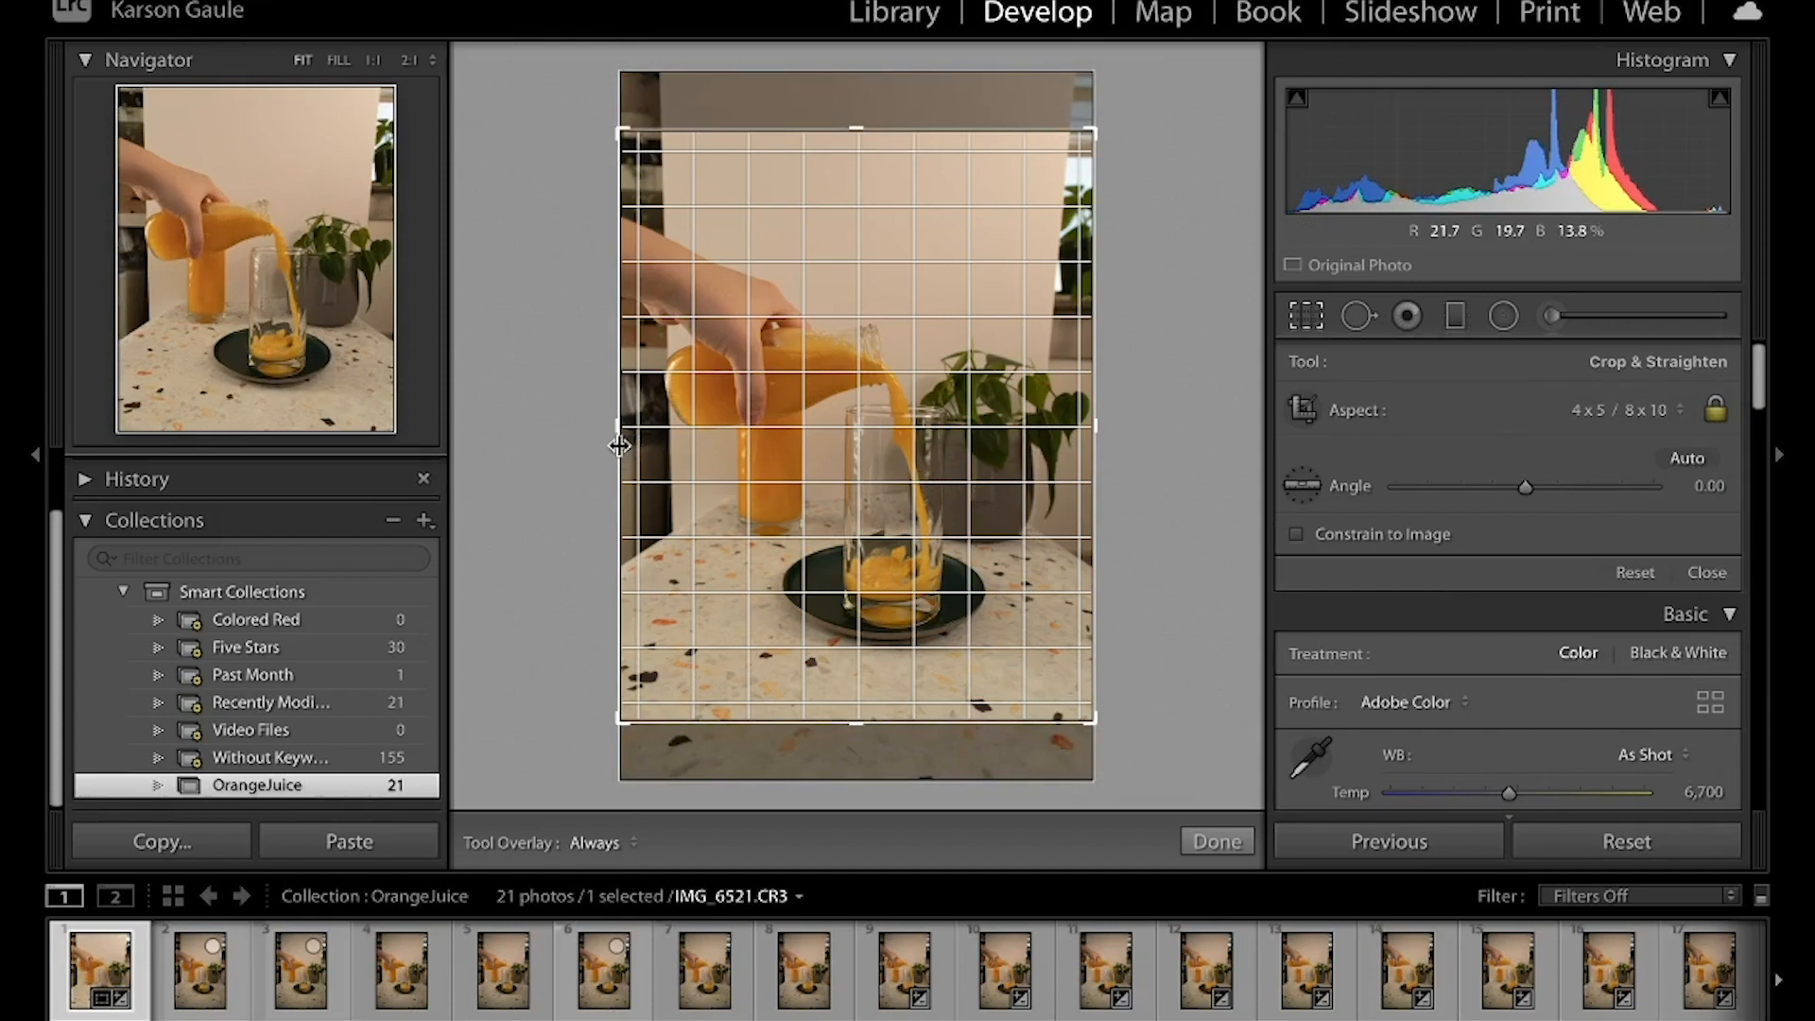
drag(615, 427, 670, 425)
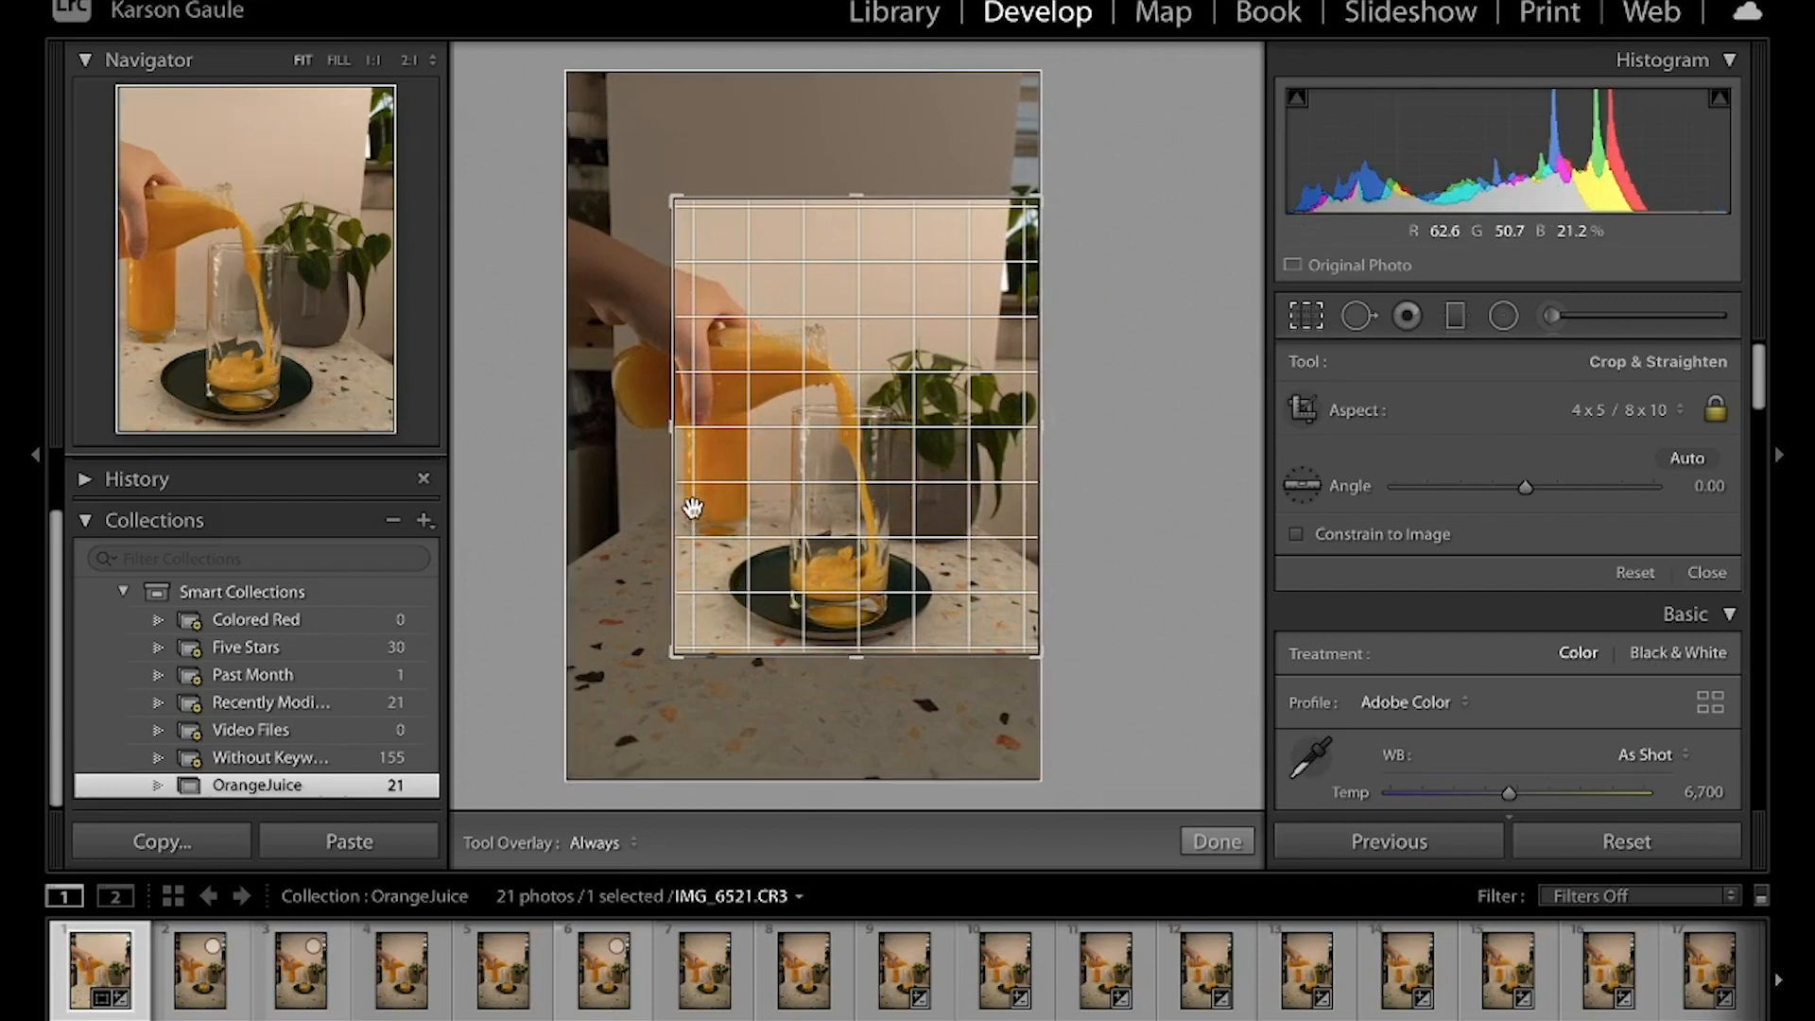
drag(1043, 430, 1008, 434)
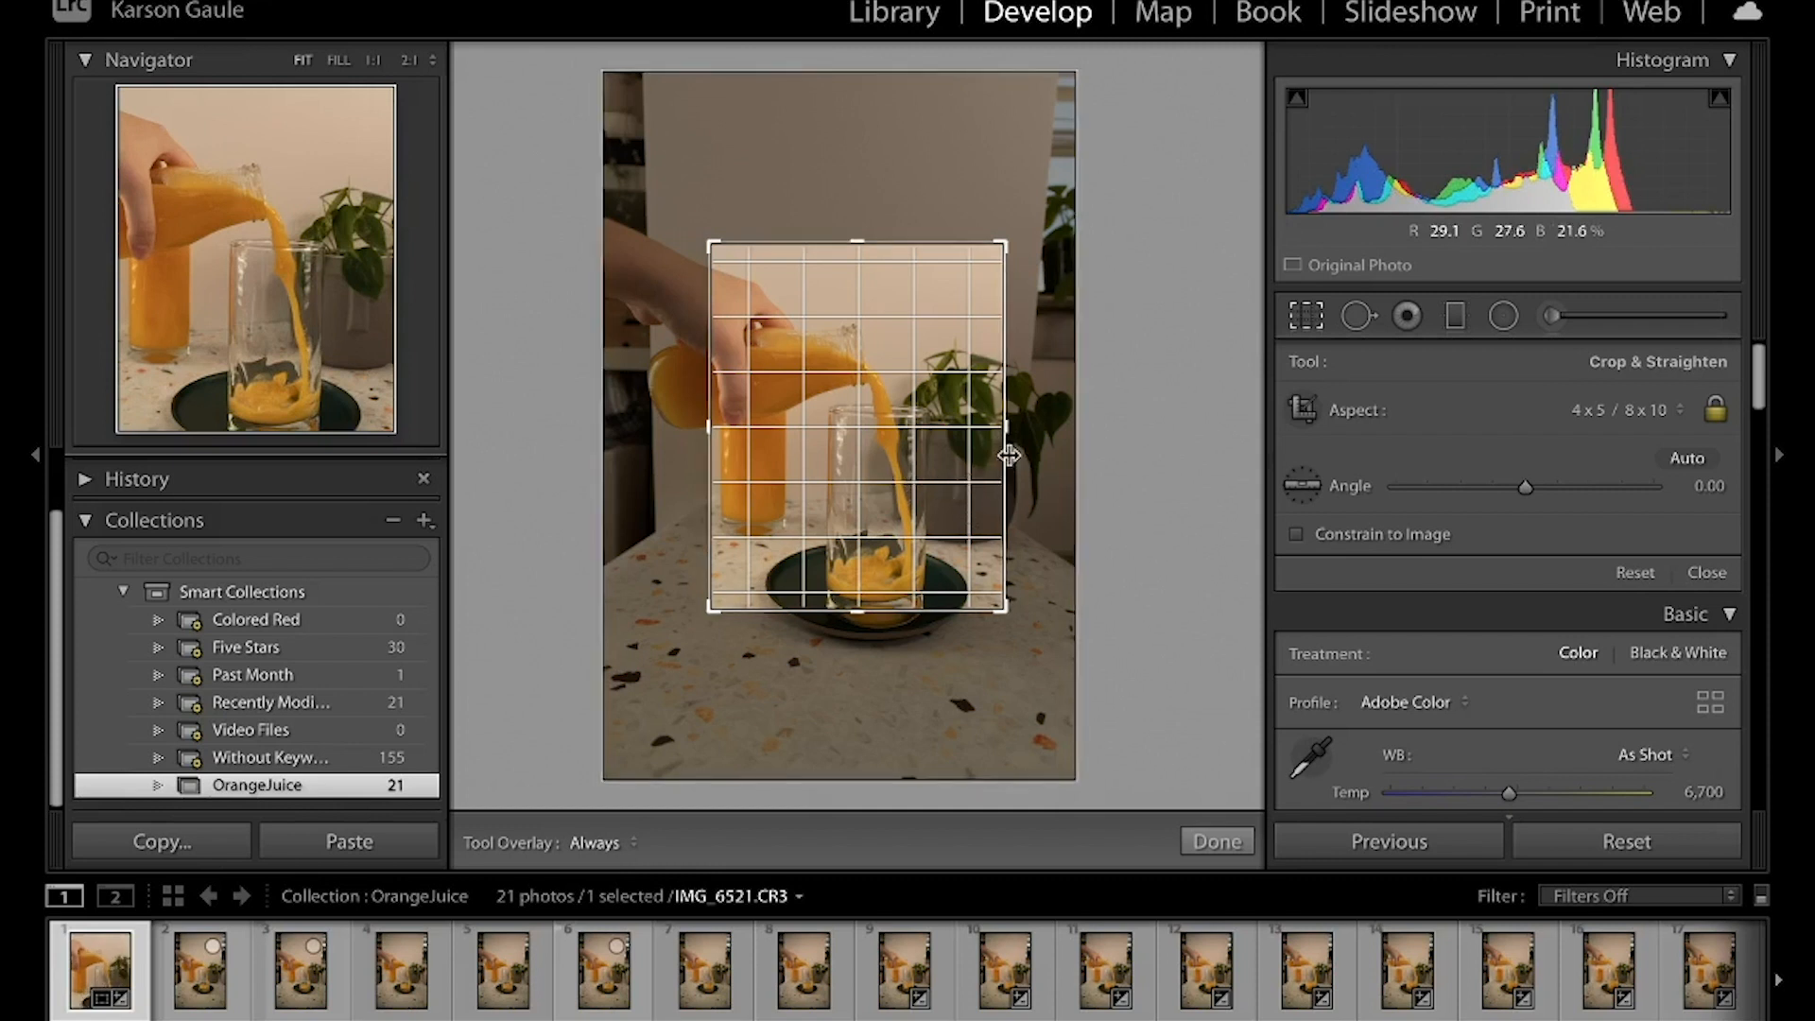
drag(919, 462, 913, 419)
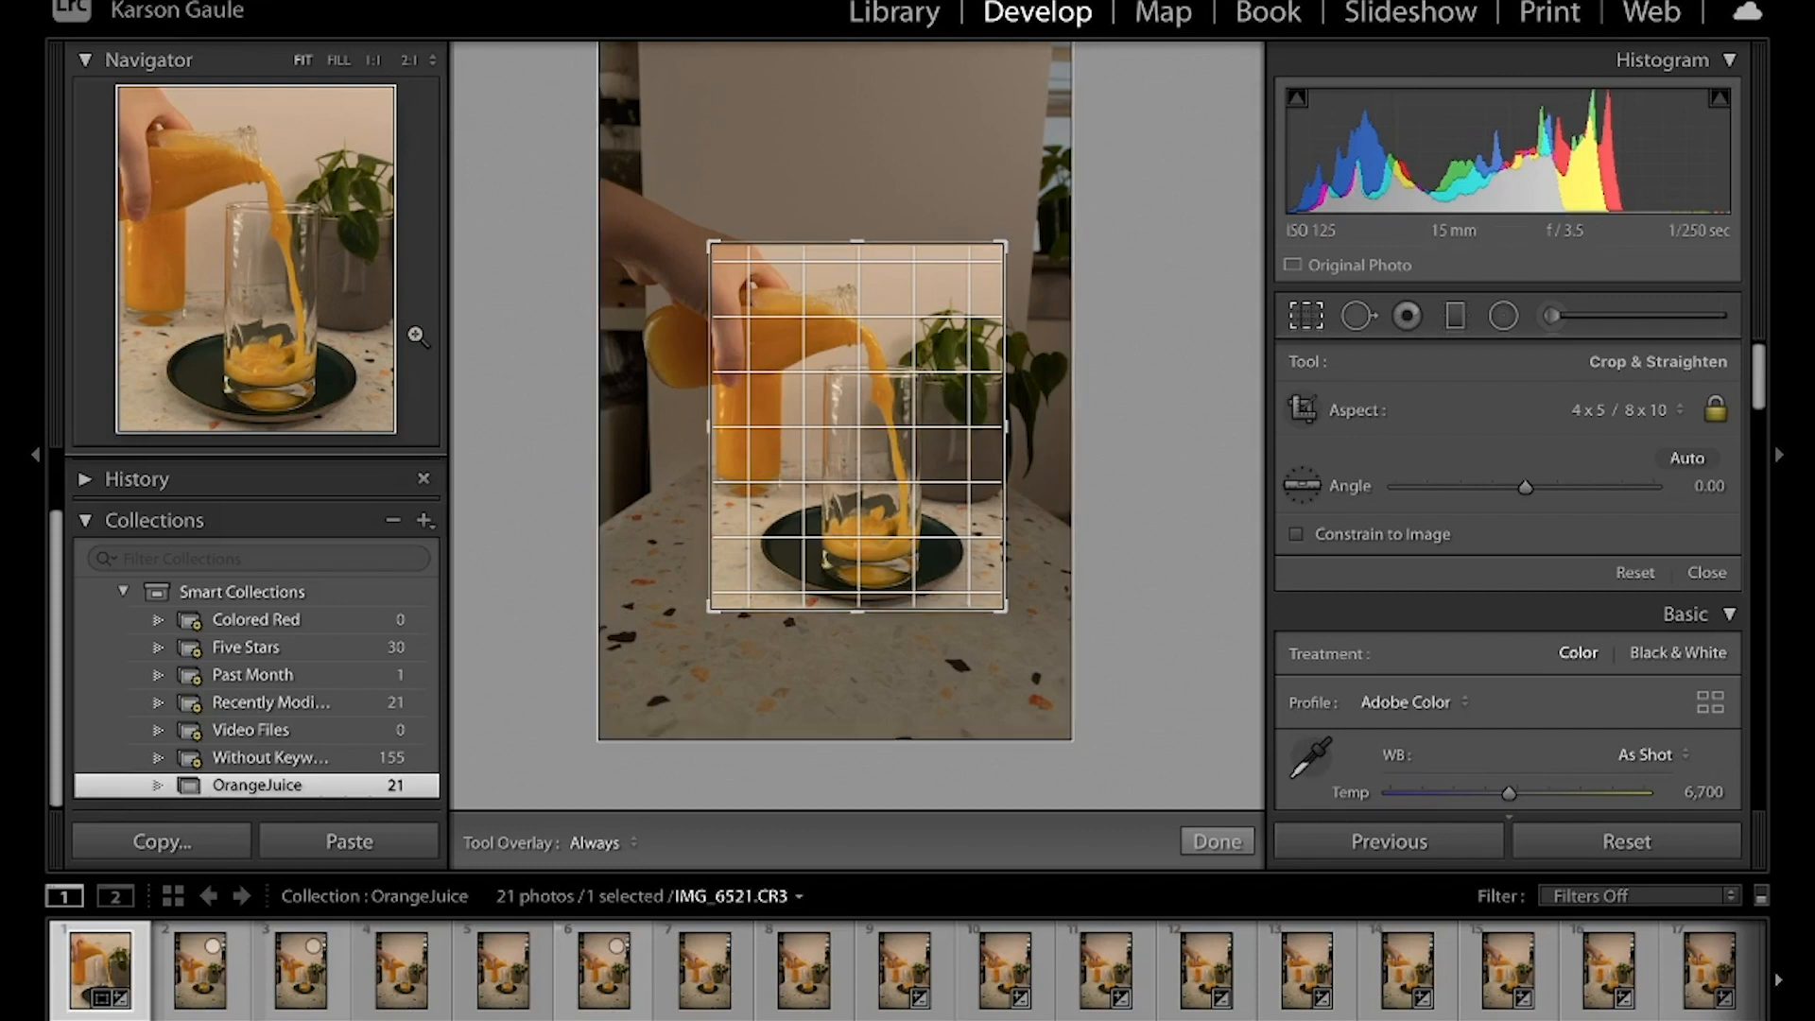
drag(711, 428, 715, 427)
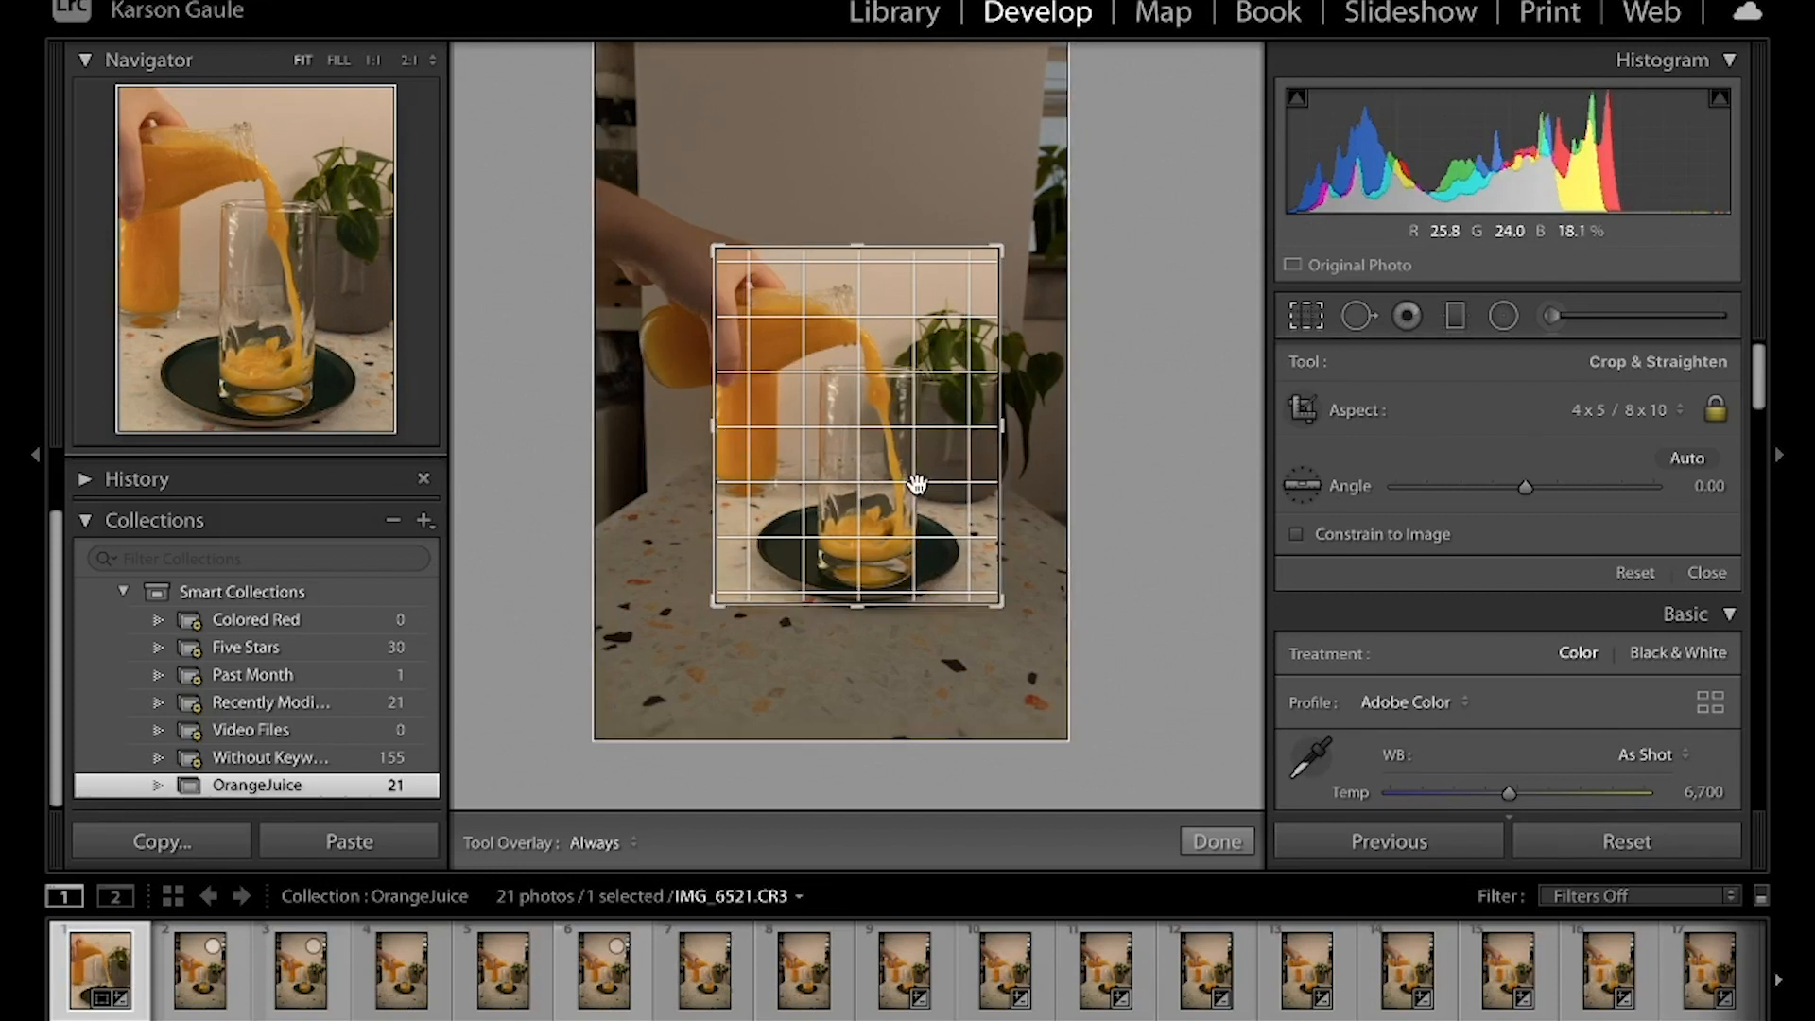
drag(917, 486, 919, 481)
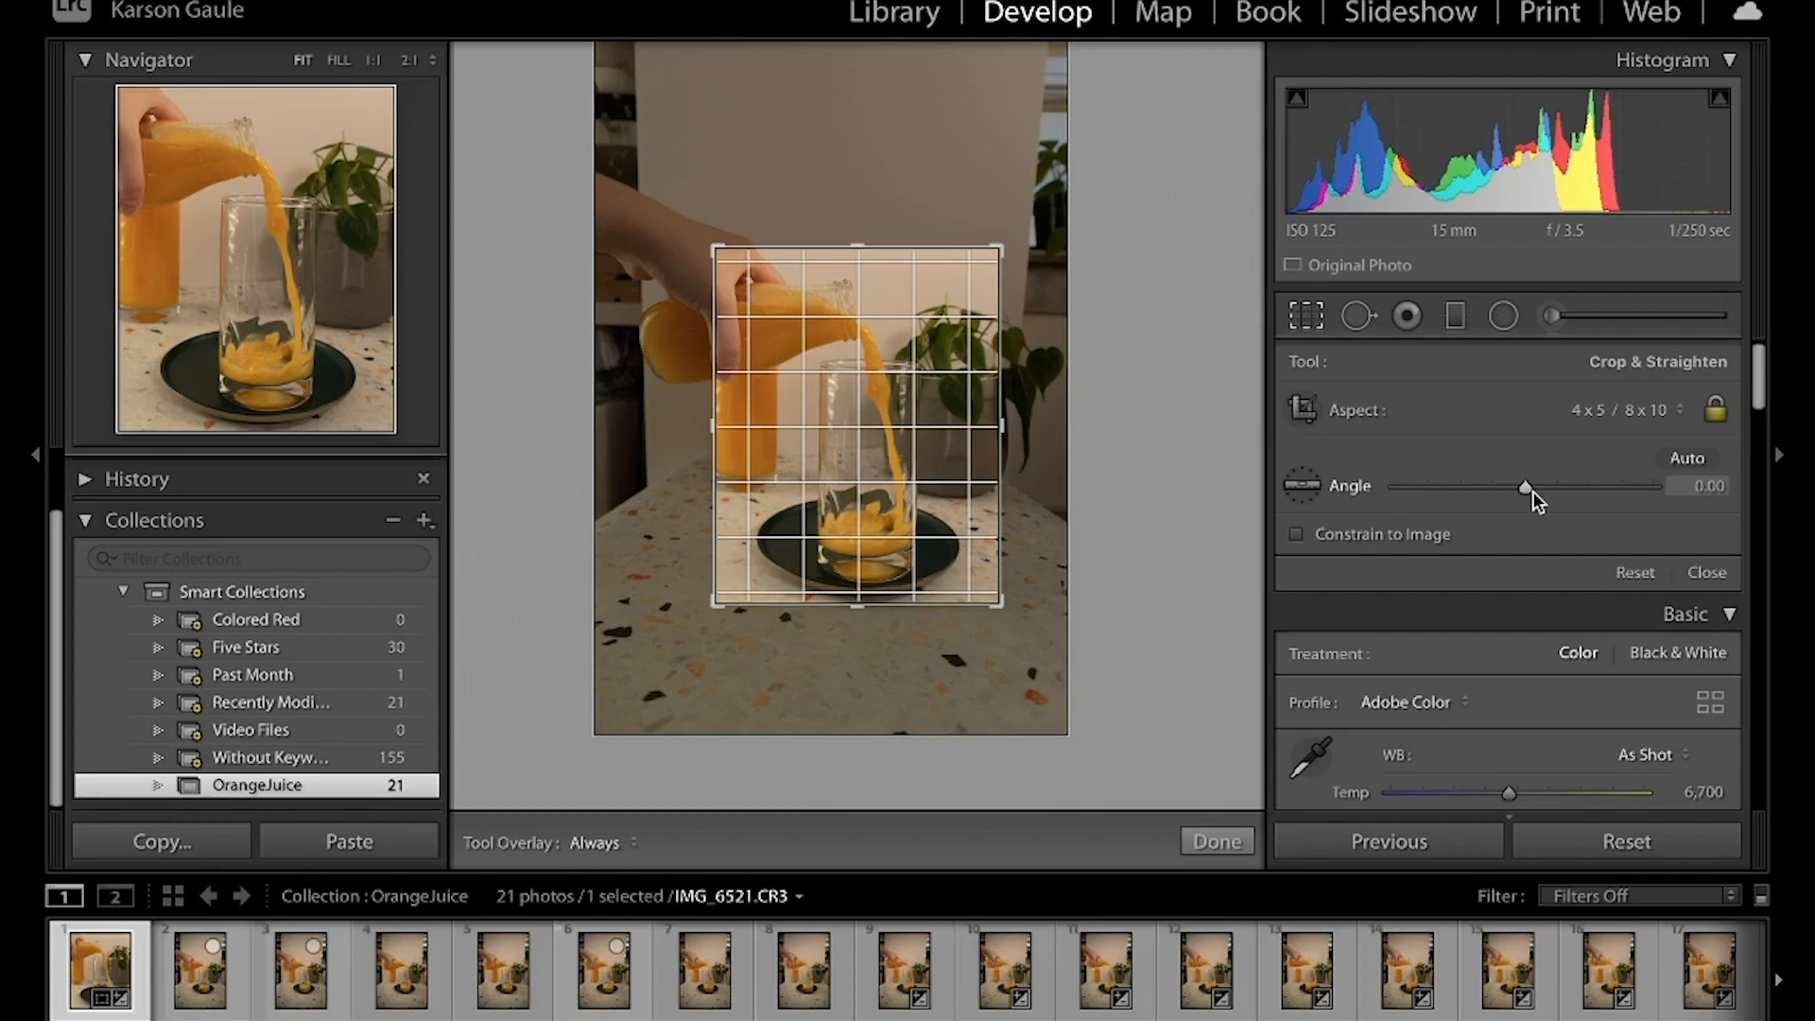
Straighten the crop to an angle of -1.18, apply it, and compare the photo with its before view
drag(1532, 490, 1525, 487)
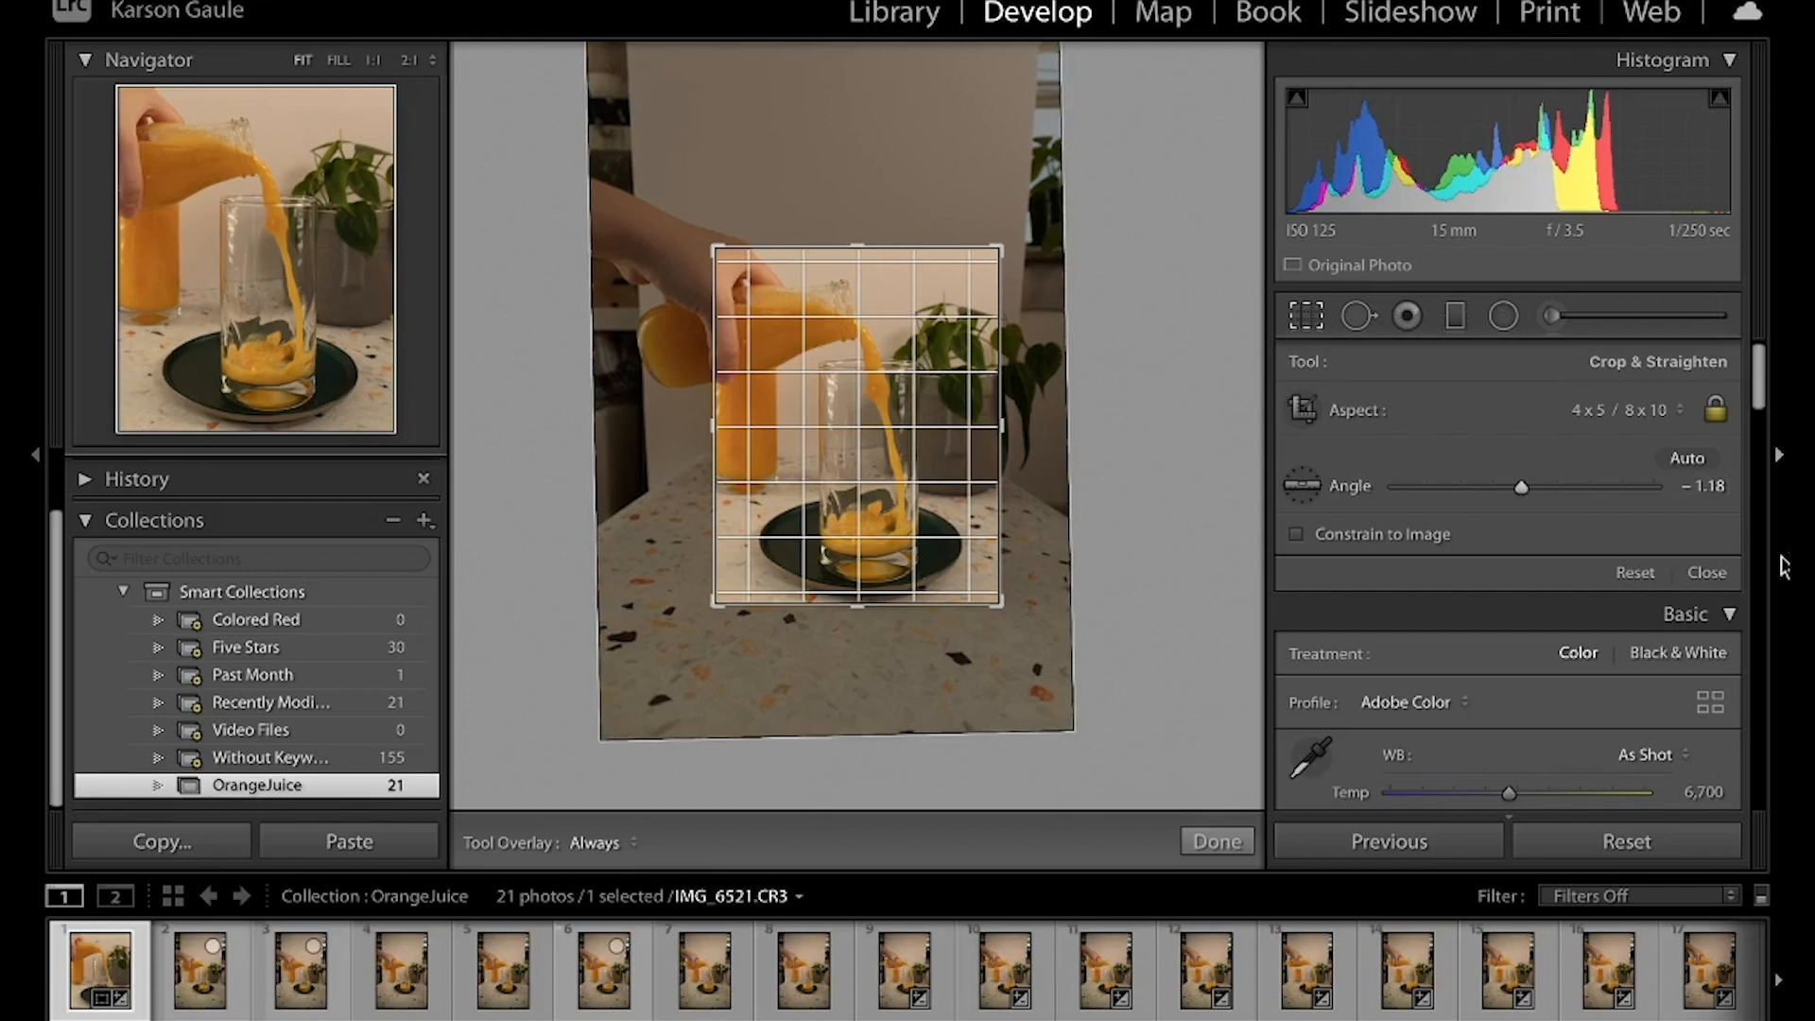
click(1706, 572)
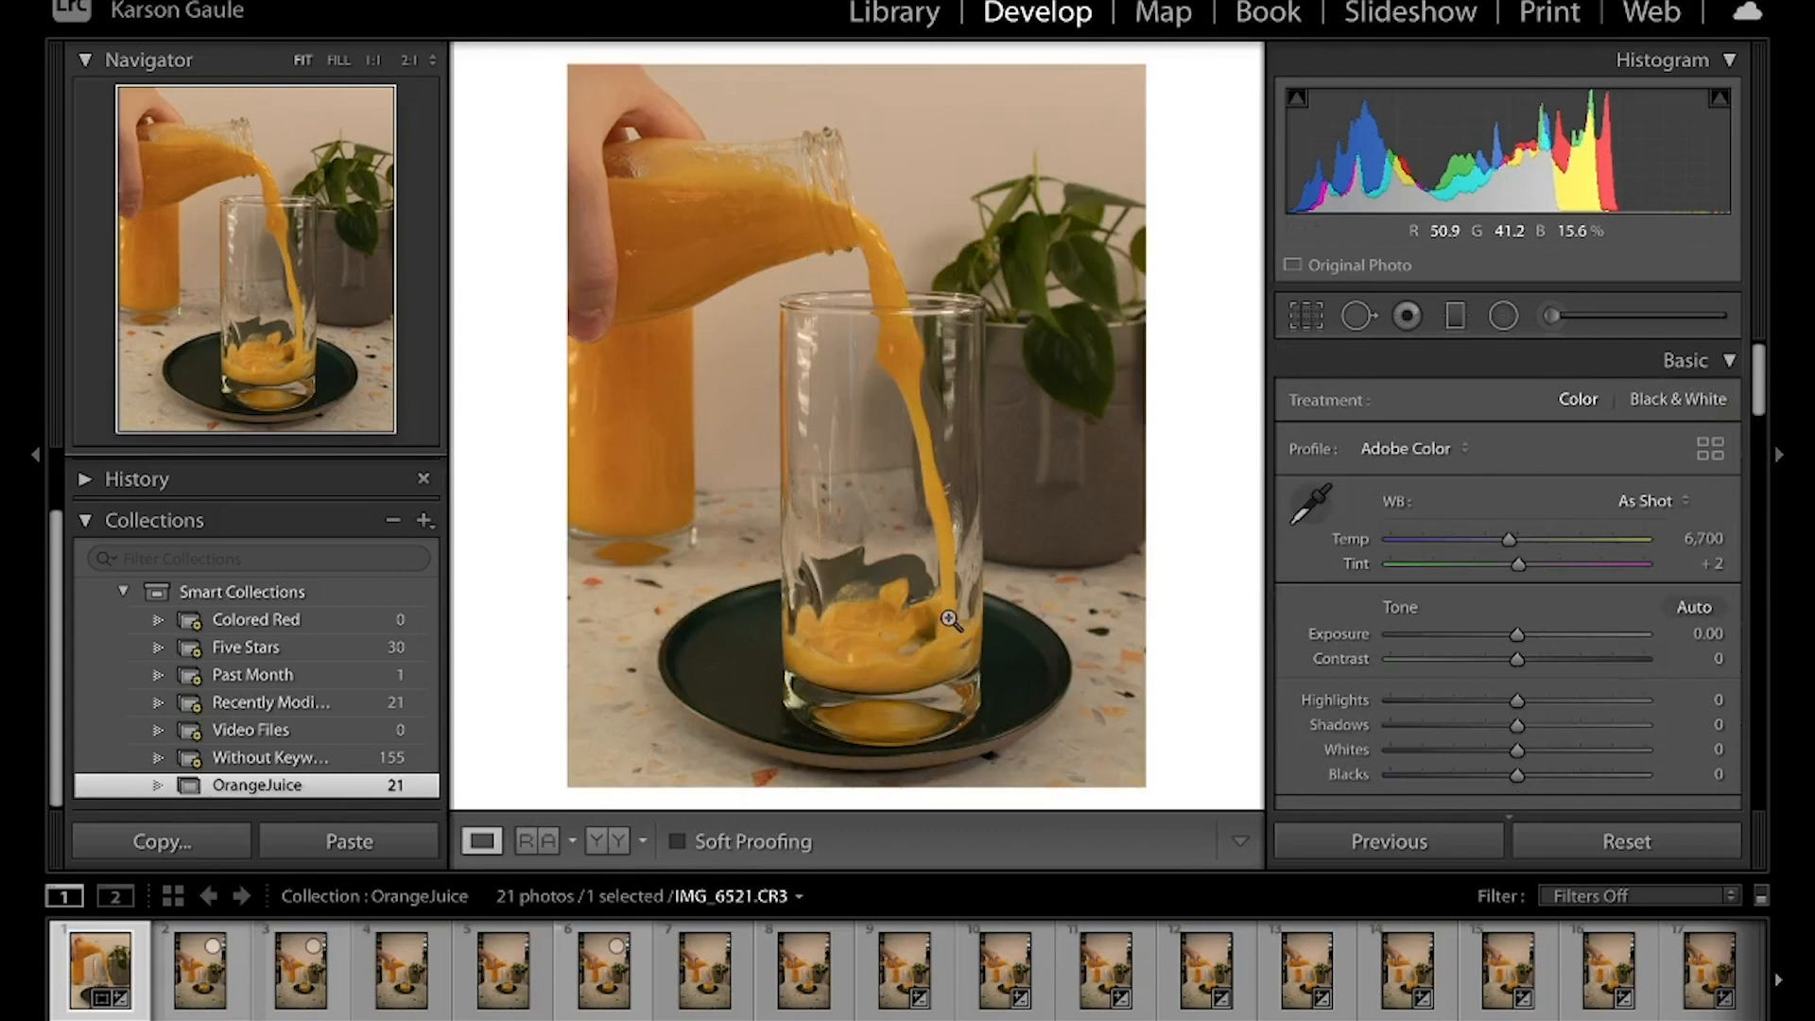
key(backslash)
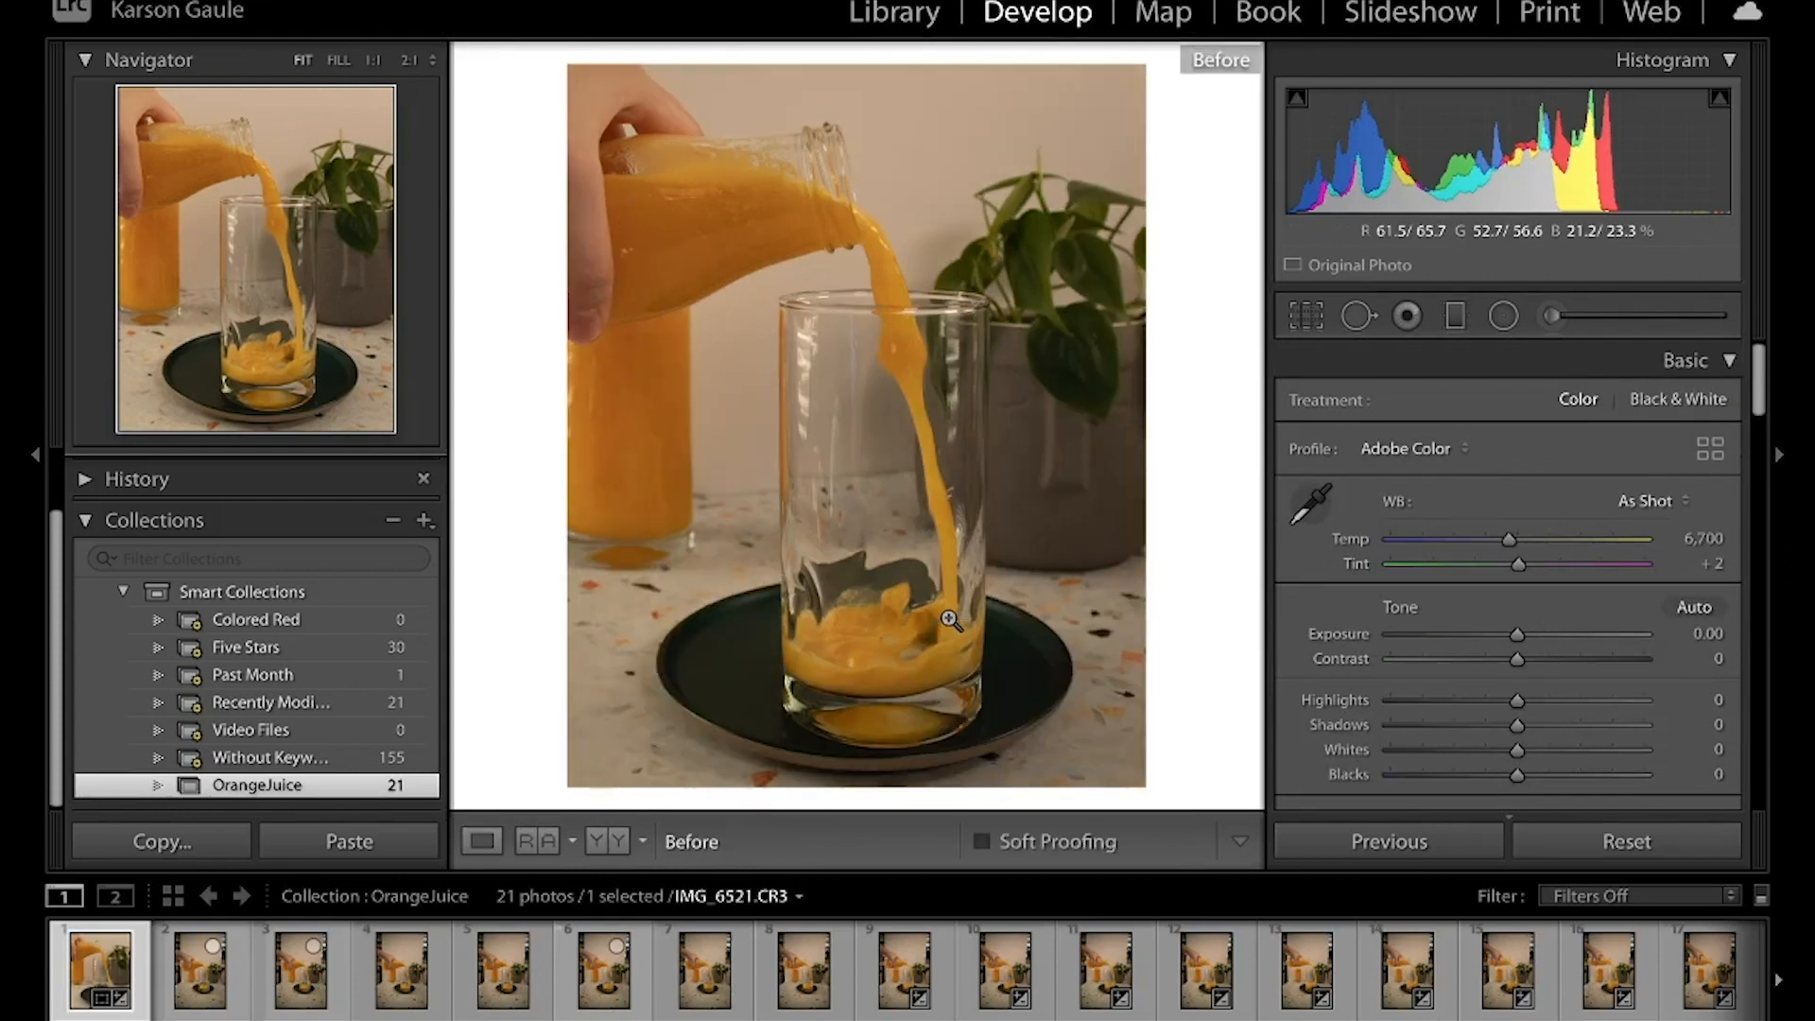
key(backslash)
key(backslash)
key(backslash)
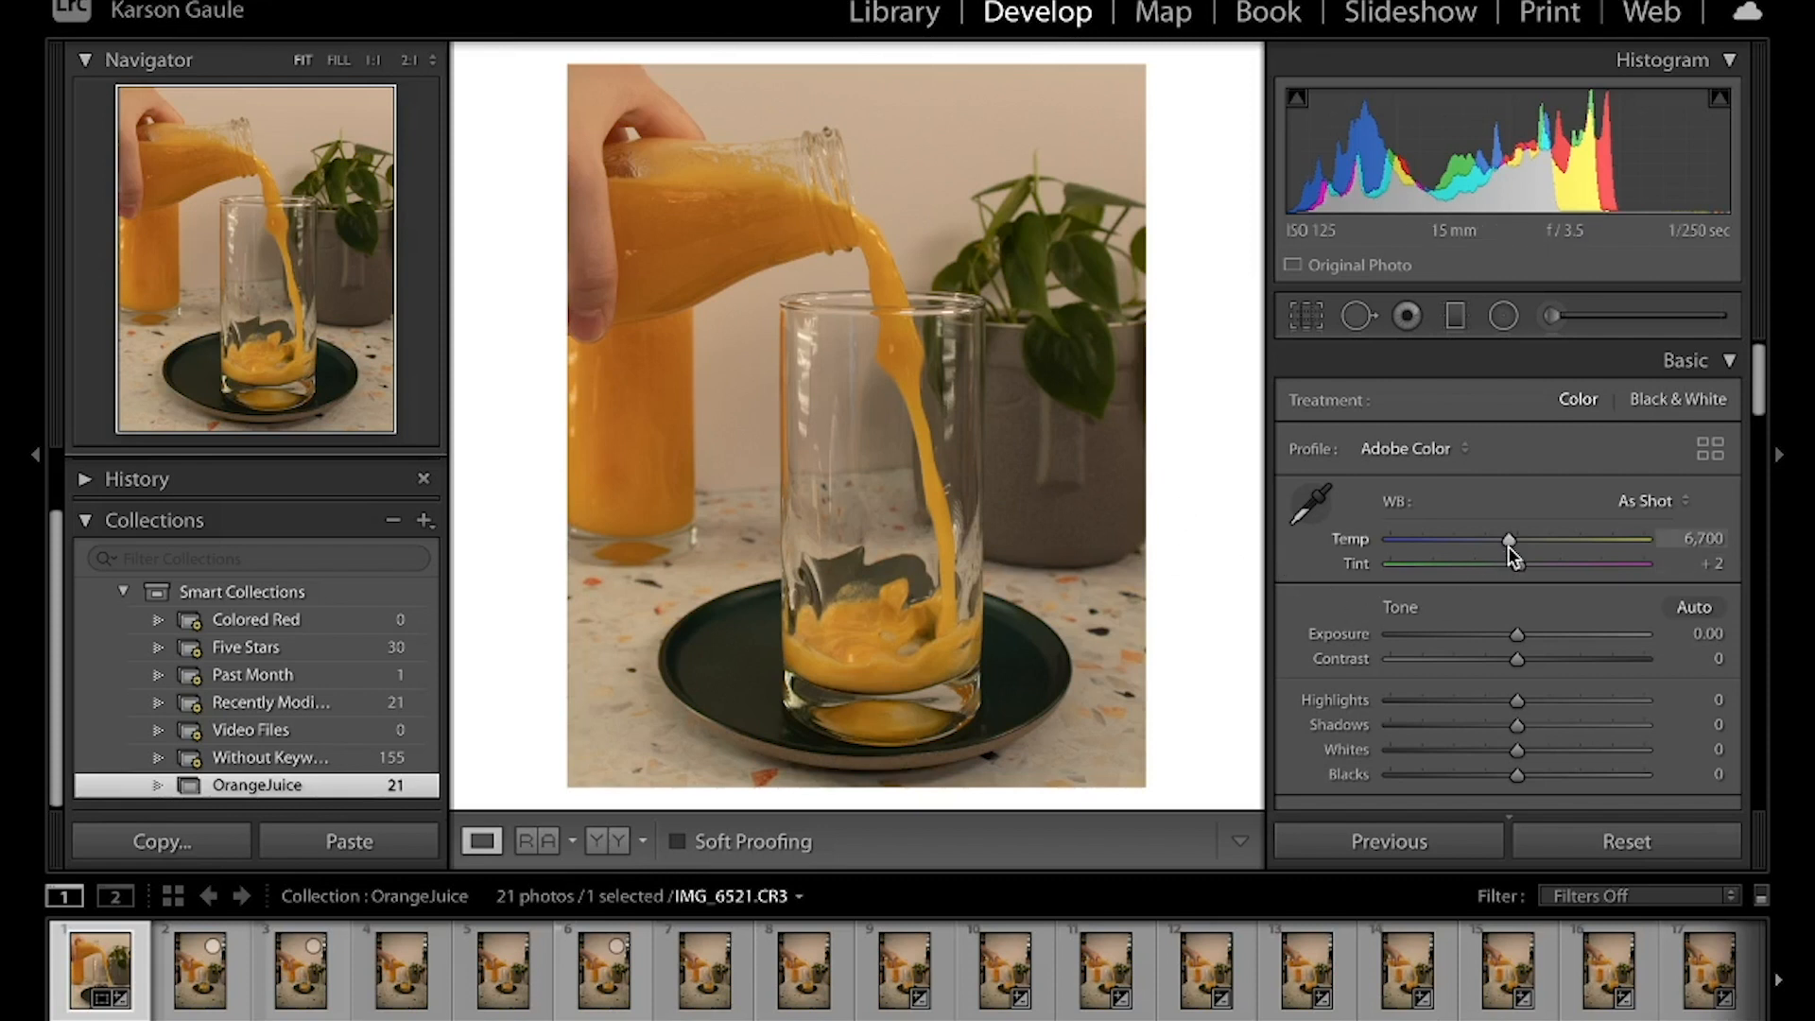
Cool the white balance by setting Temp to 4,560 and Tint to +1
drag(1510, 541, 1459, 550)
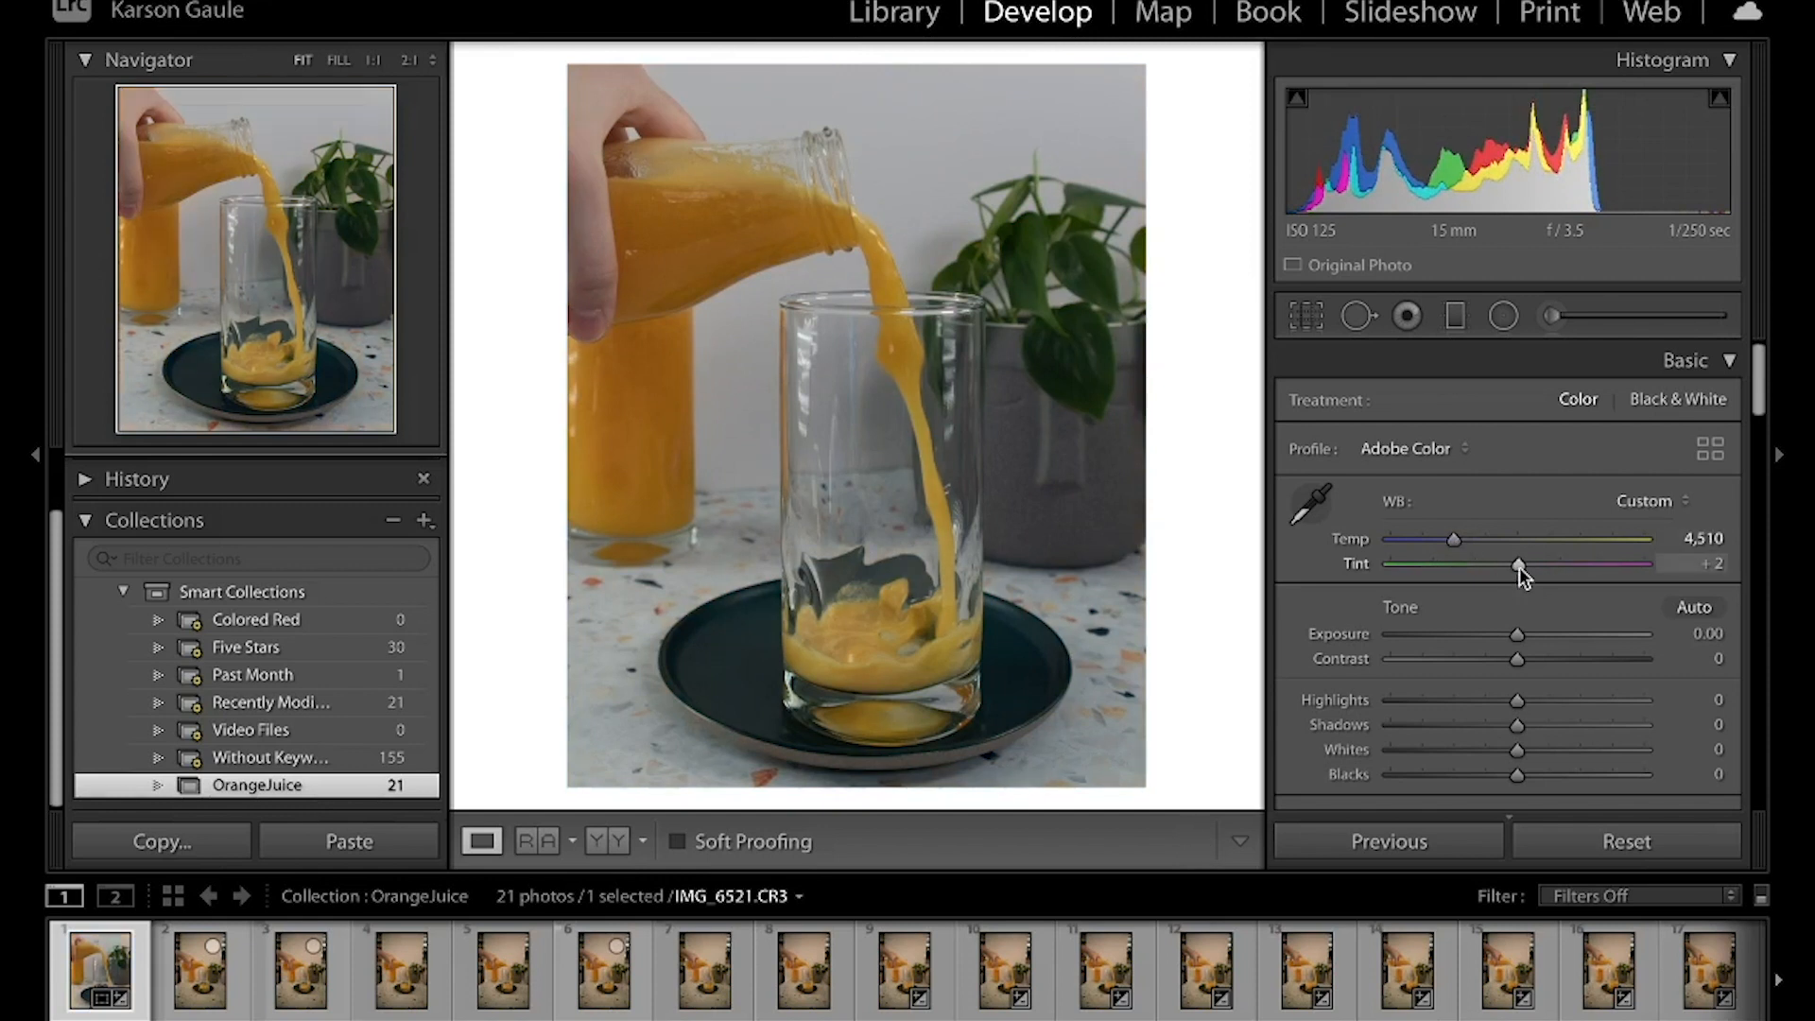
drag(1518, 567, 1455, 537)
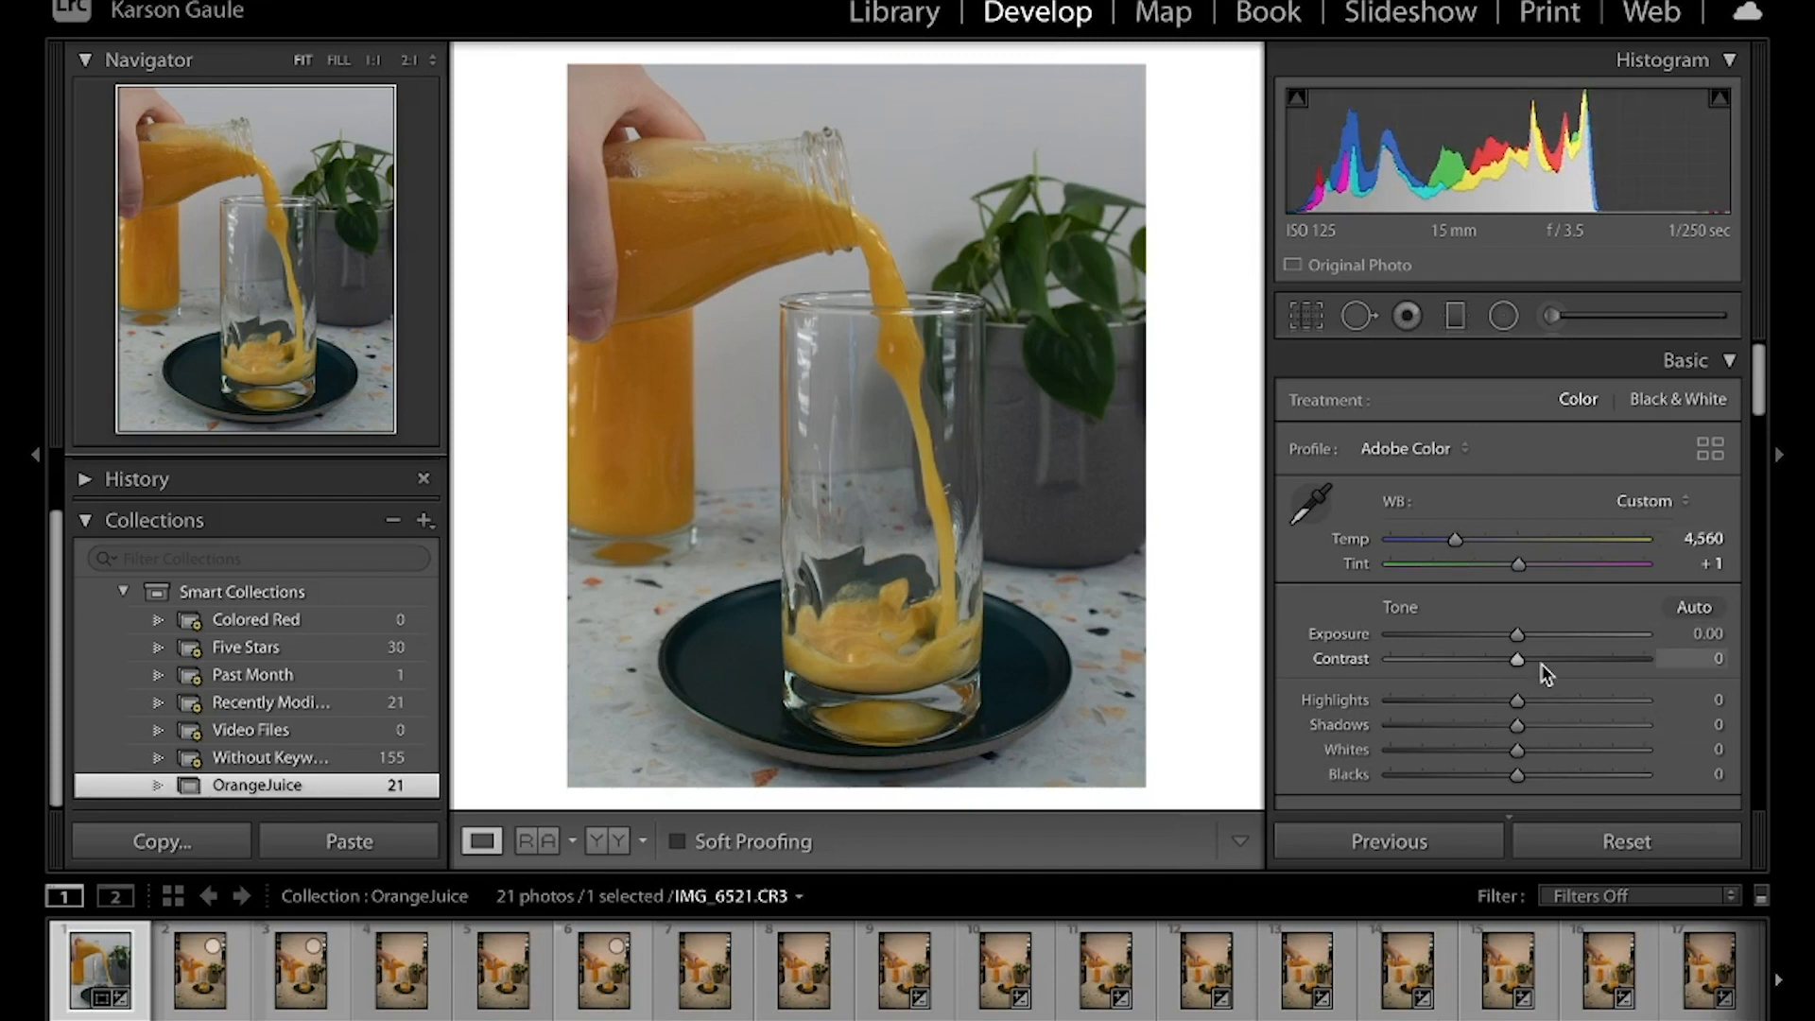
Brighten the tone curve with Darks at +50 and Lights at +40, and compare with the before view
scroll(1510, 747, down, 5)
scroll(1509, 757, down, 6)
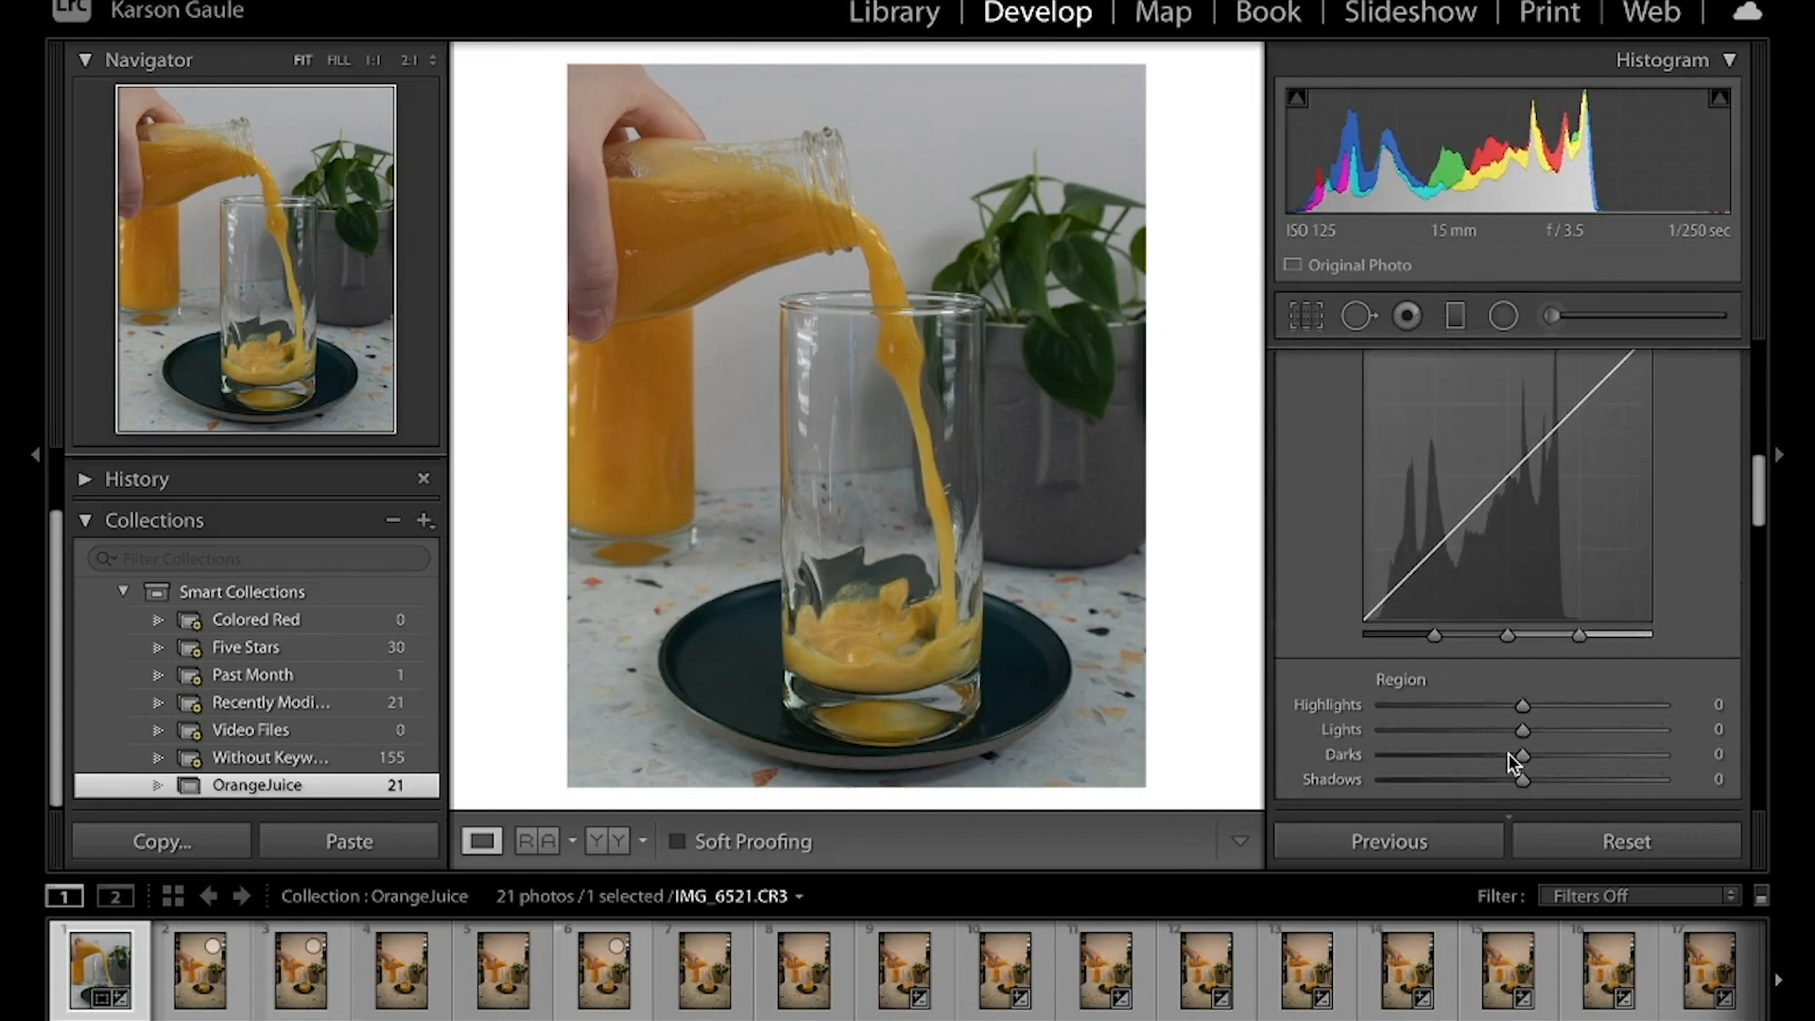
scroll(1558, 579, up, 3)
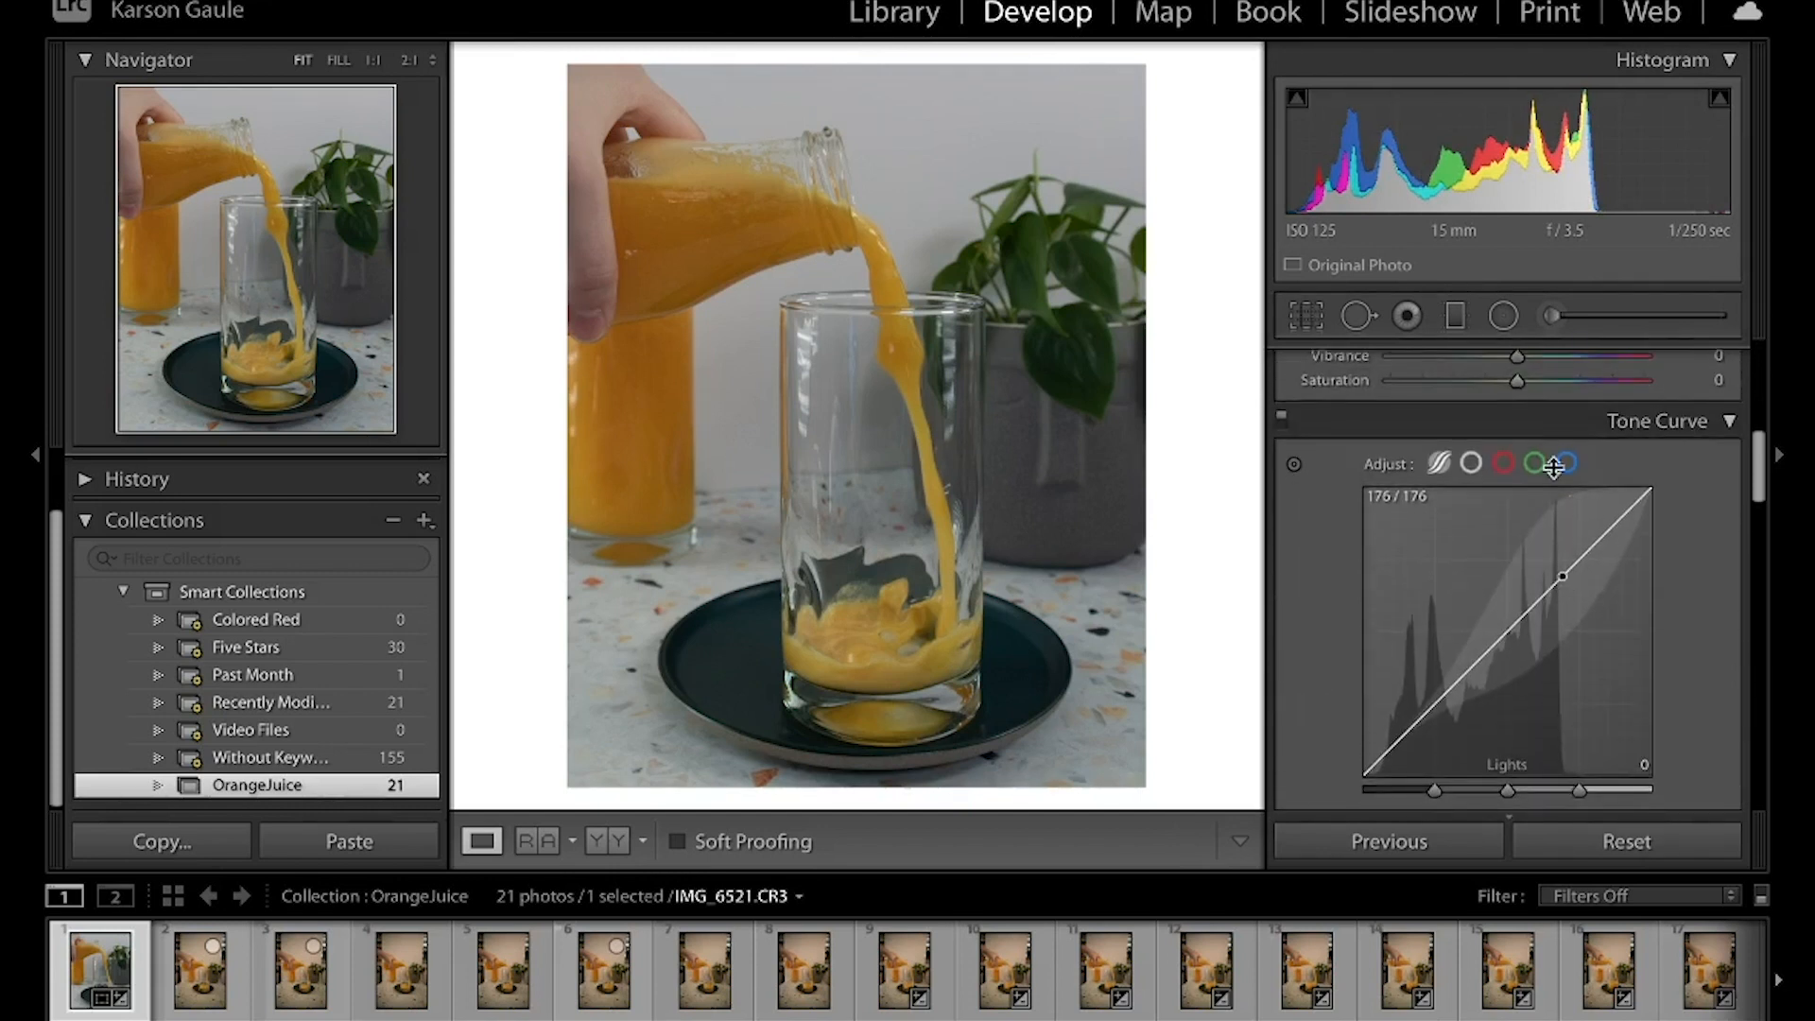
scroll(1495, 657, down, 4)
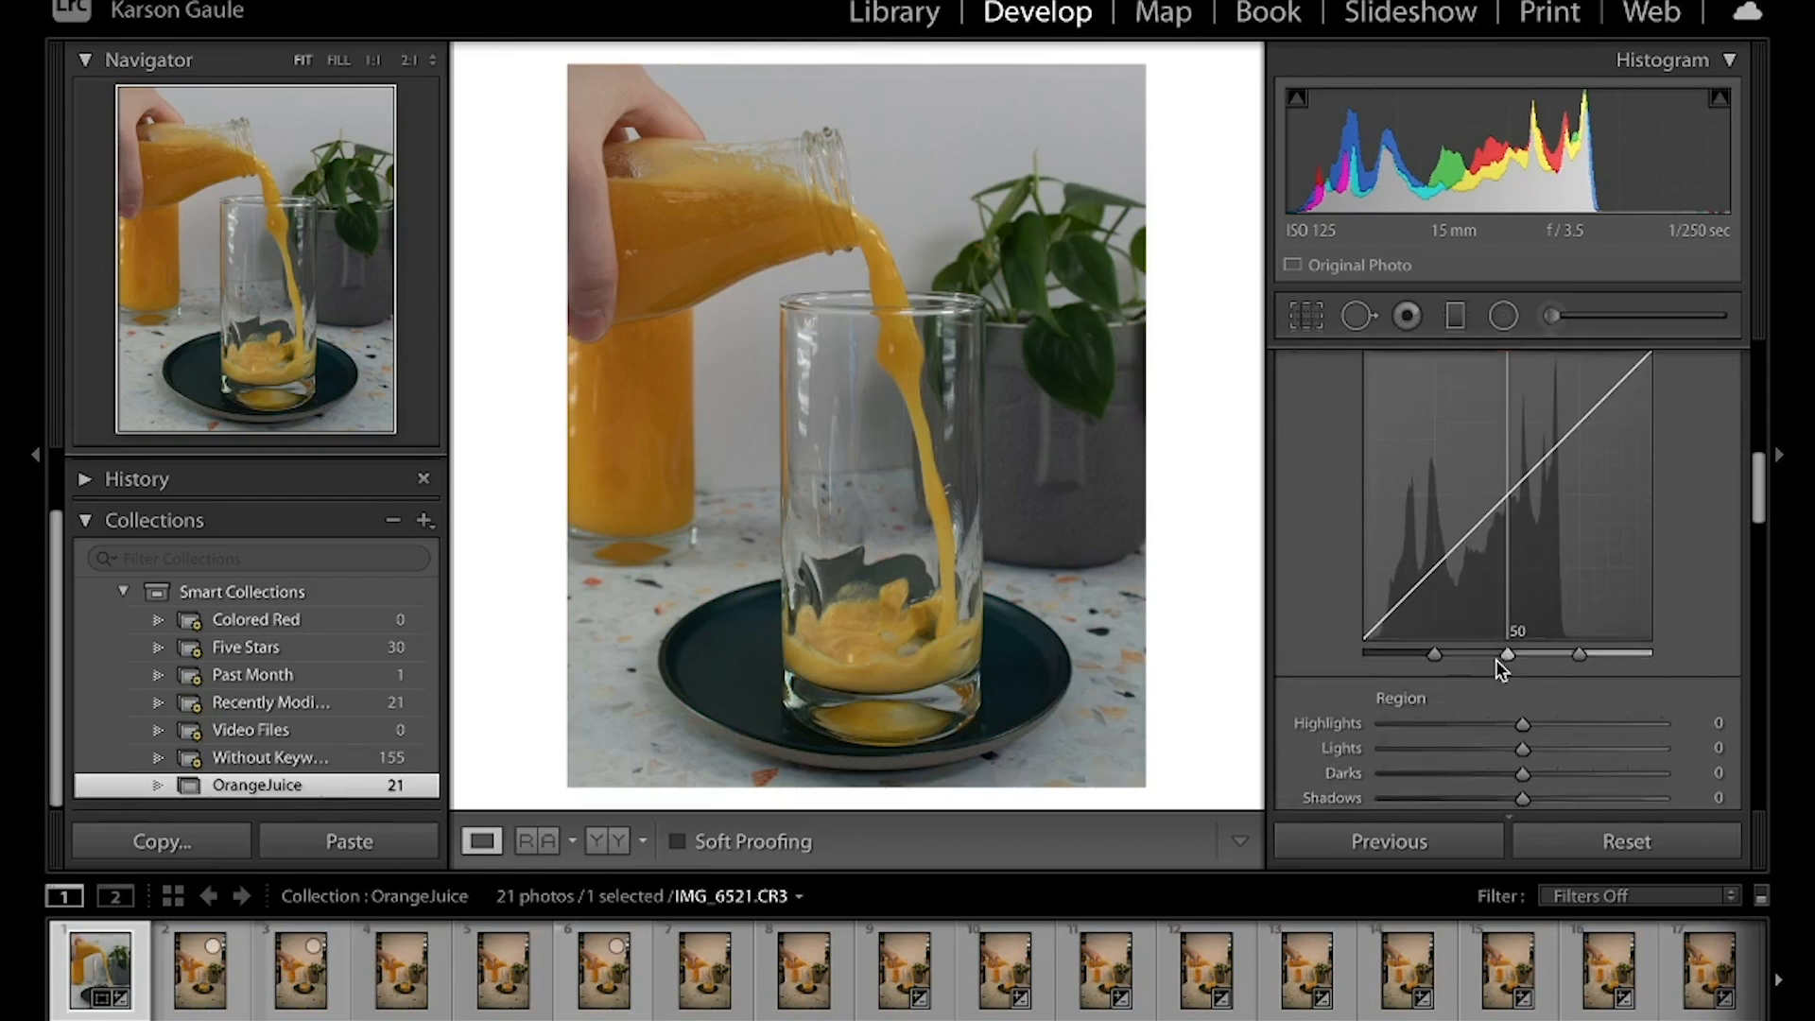
scroll(1448, 706, up, 2)
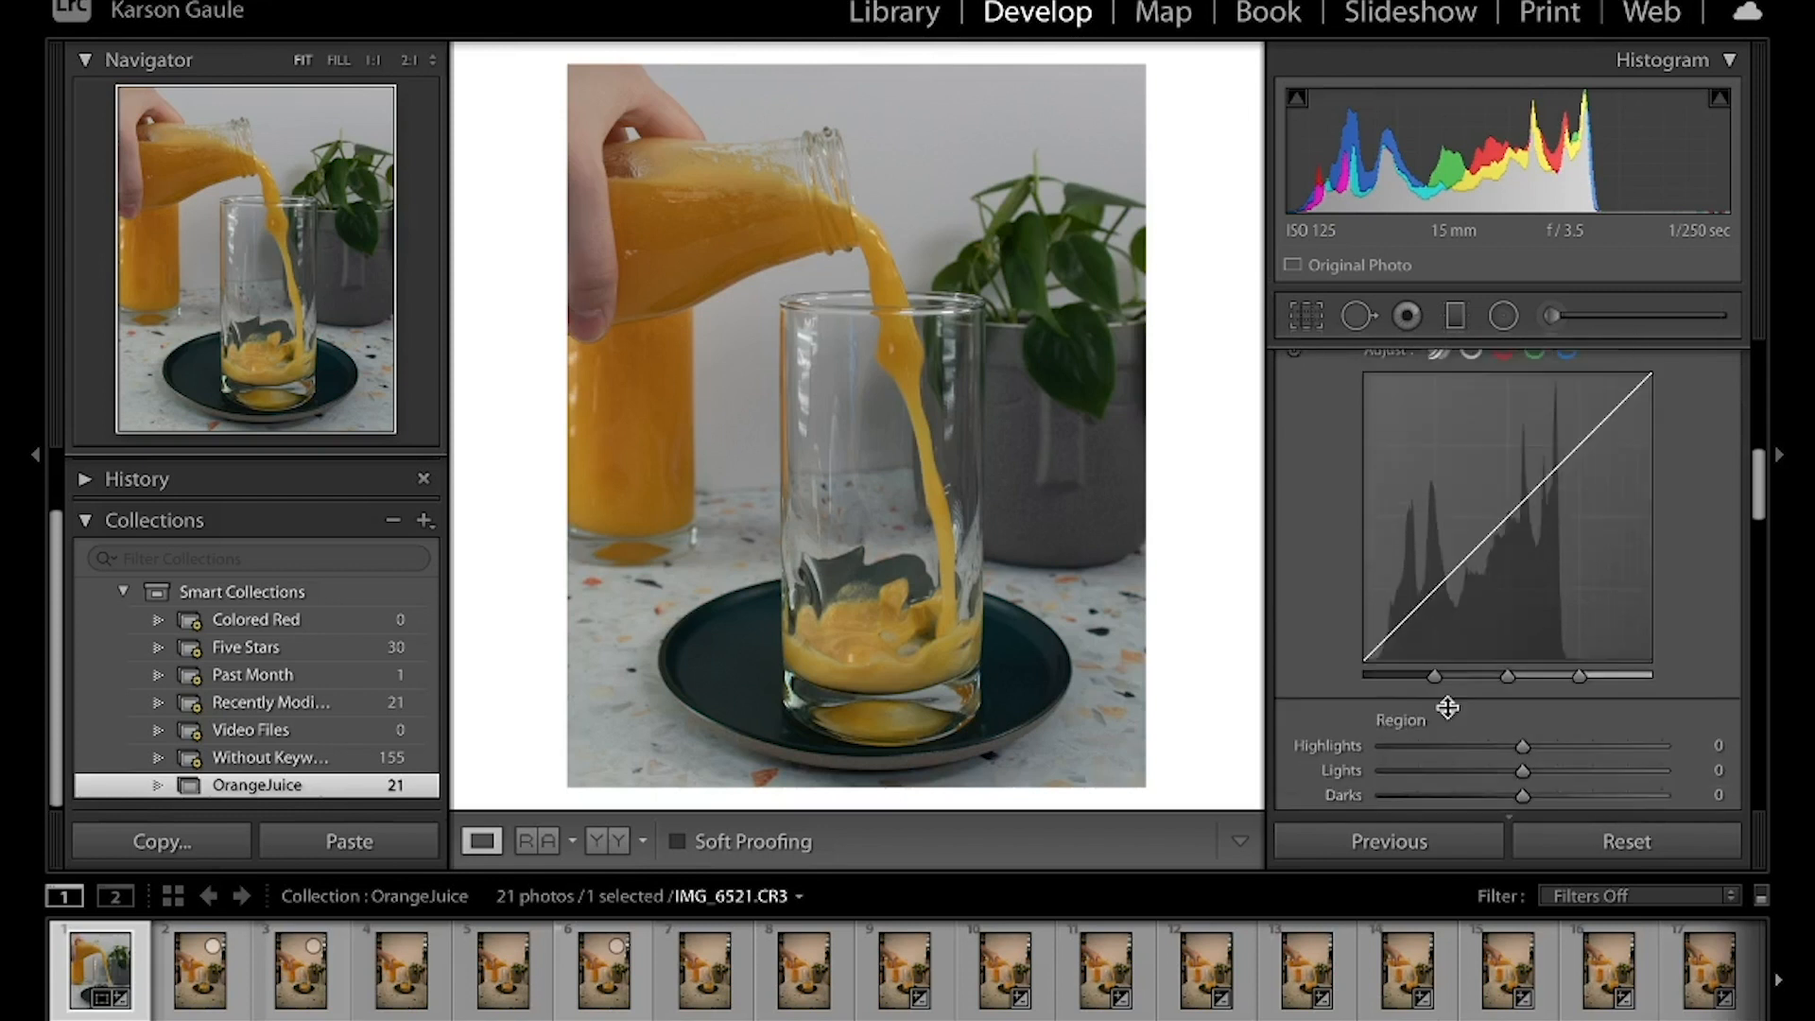
scroll(1449, 708, down, 2)
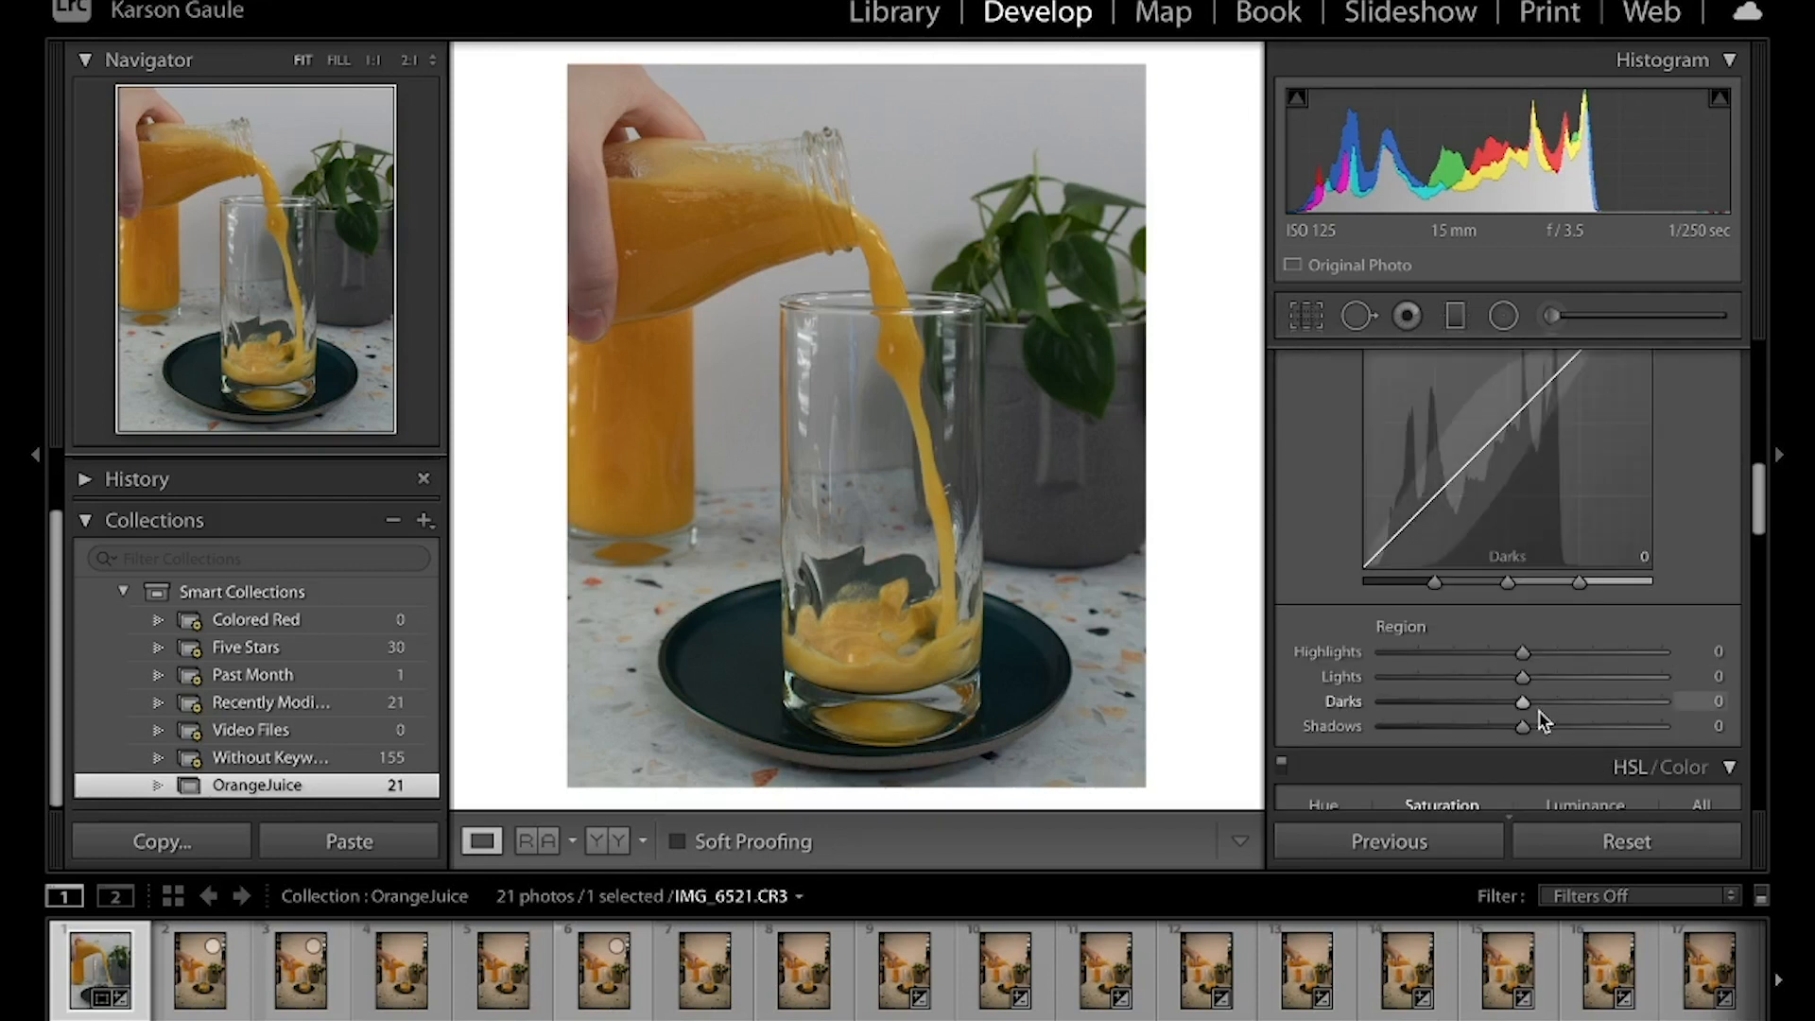
drag(1524, 704, 1596, 705)
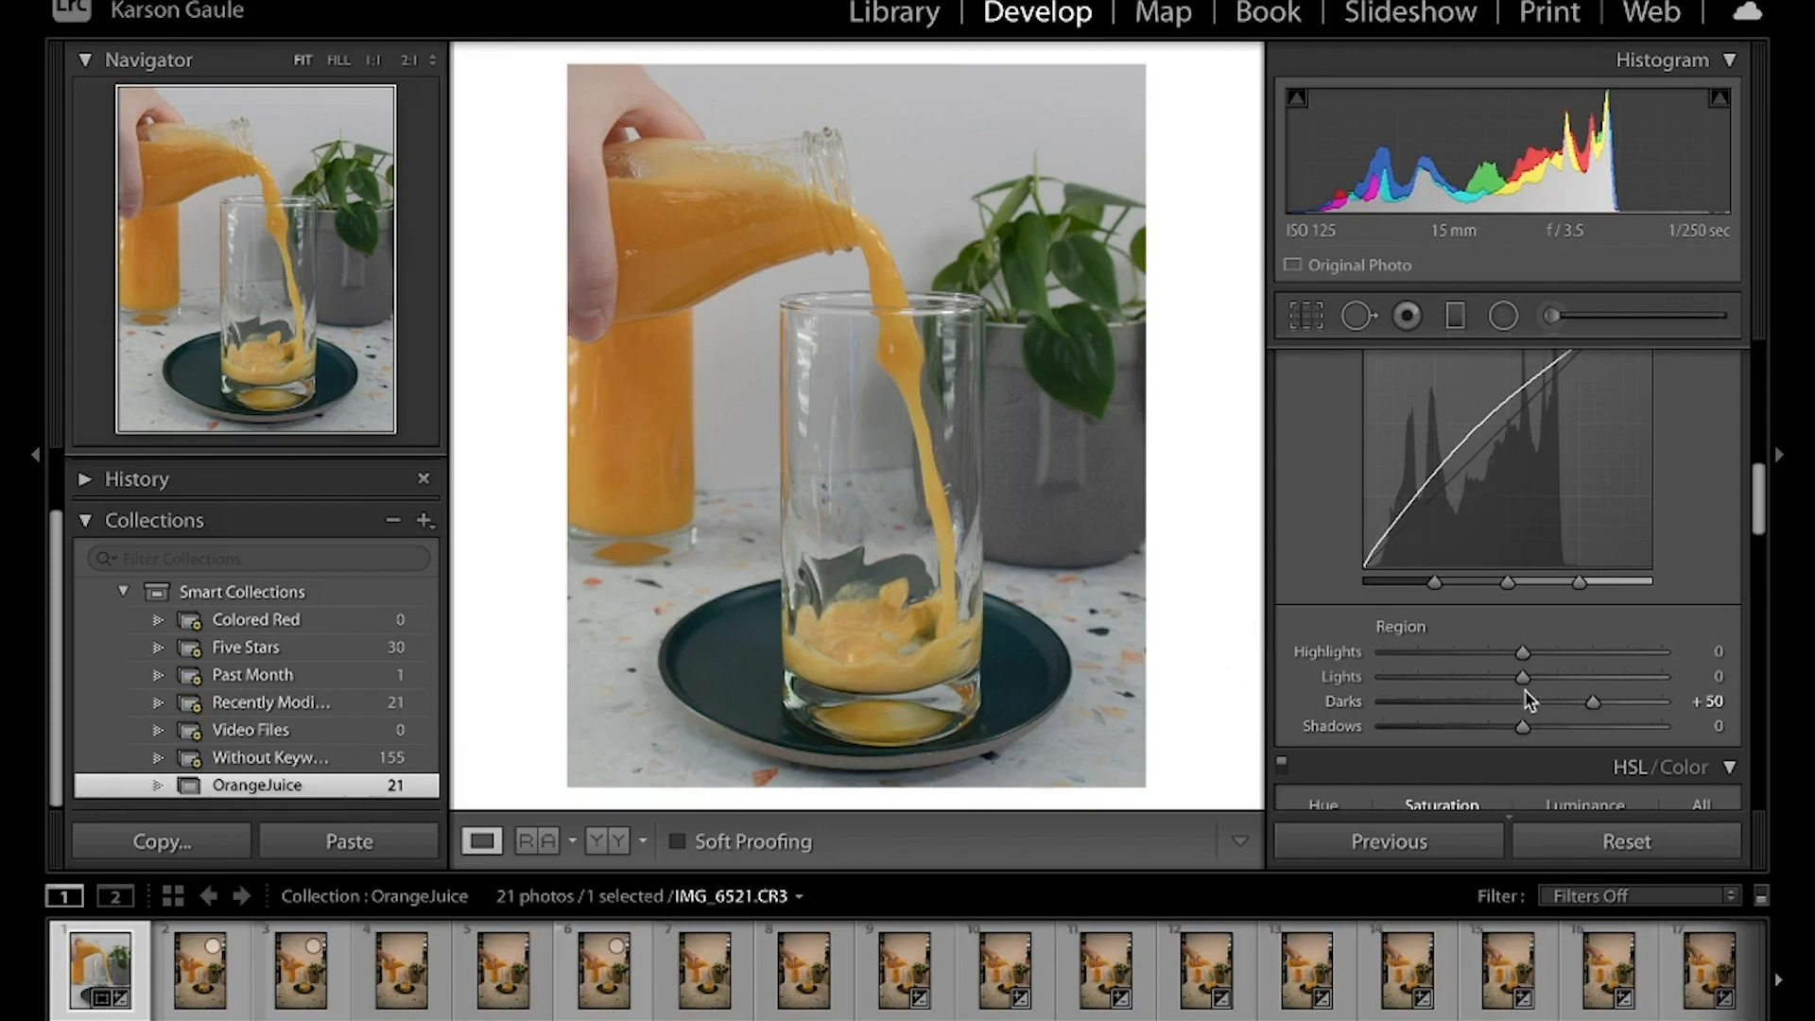
drag(1522, 677, 1575, 672)
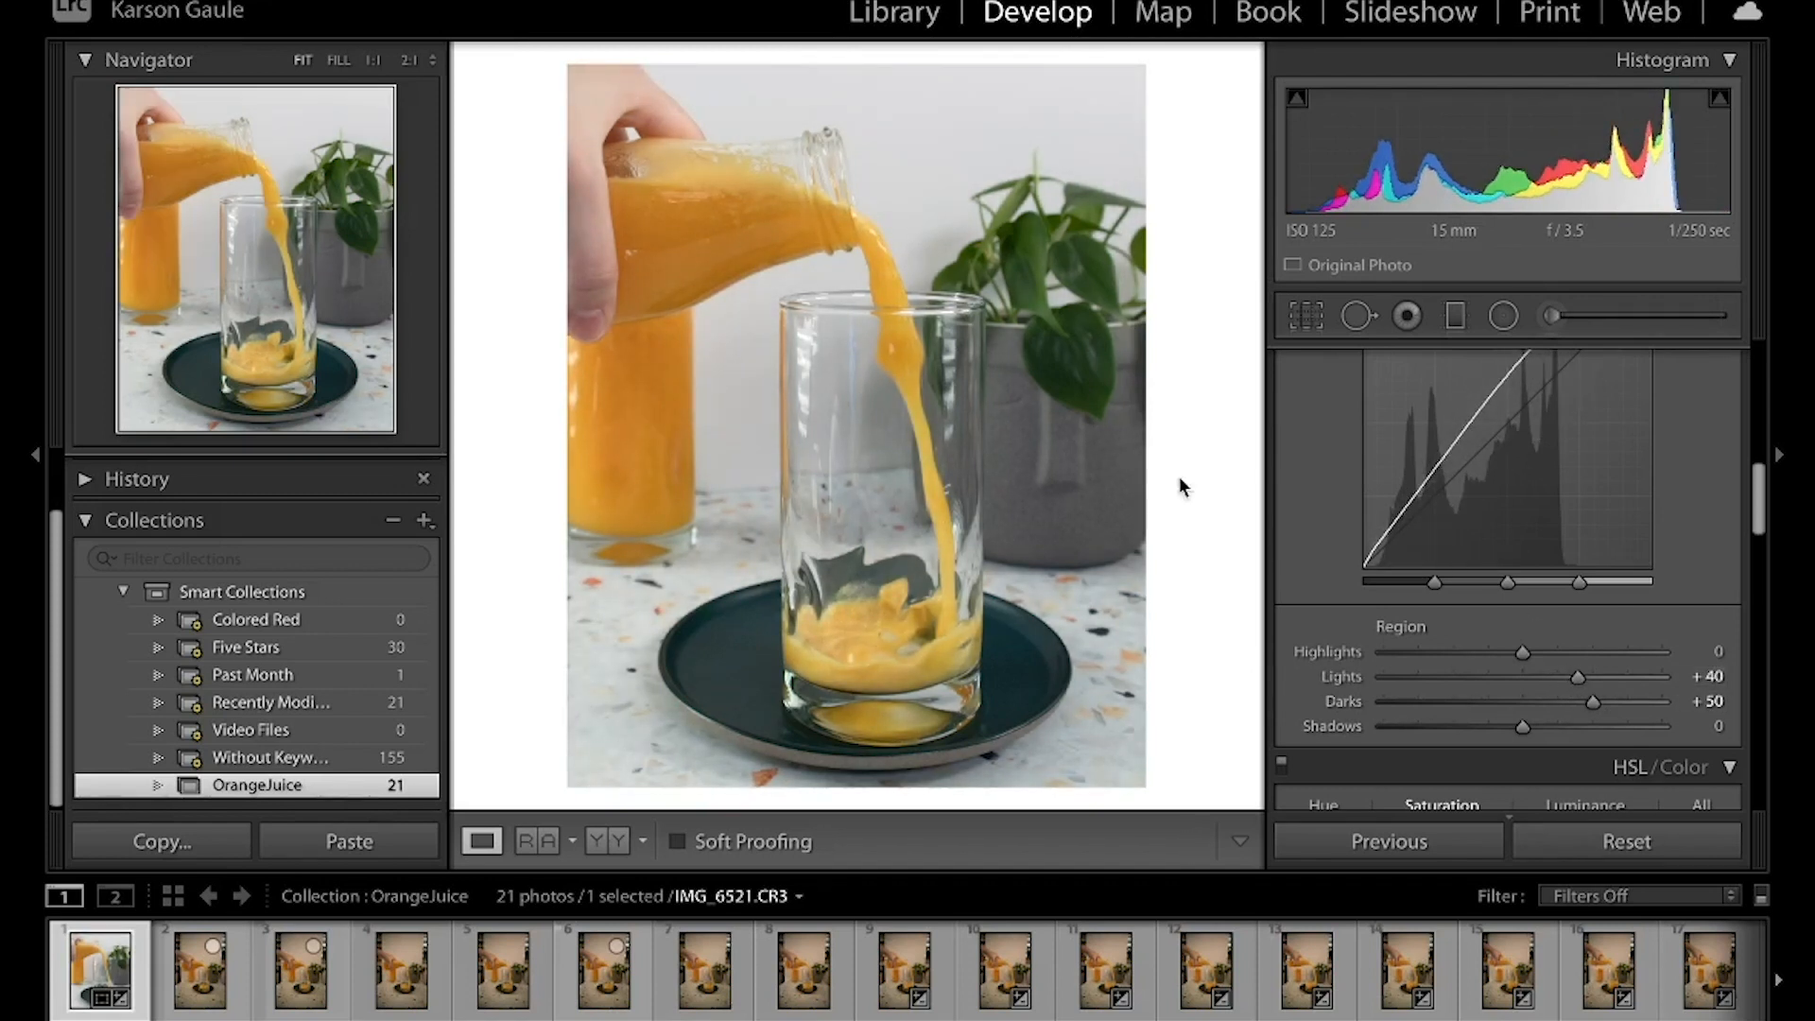
key(backslash)
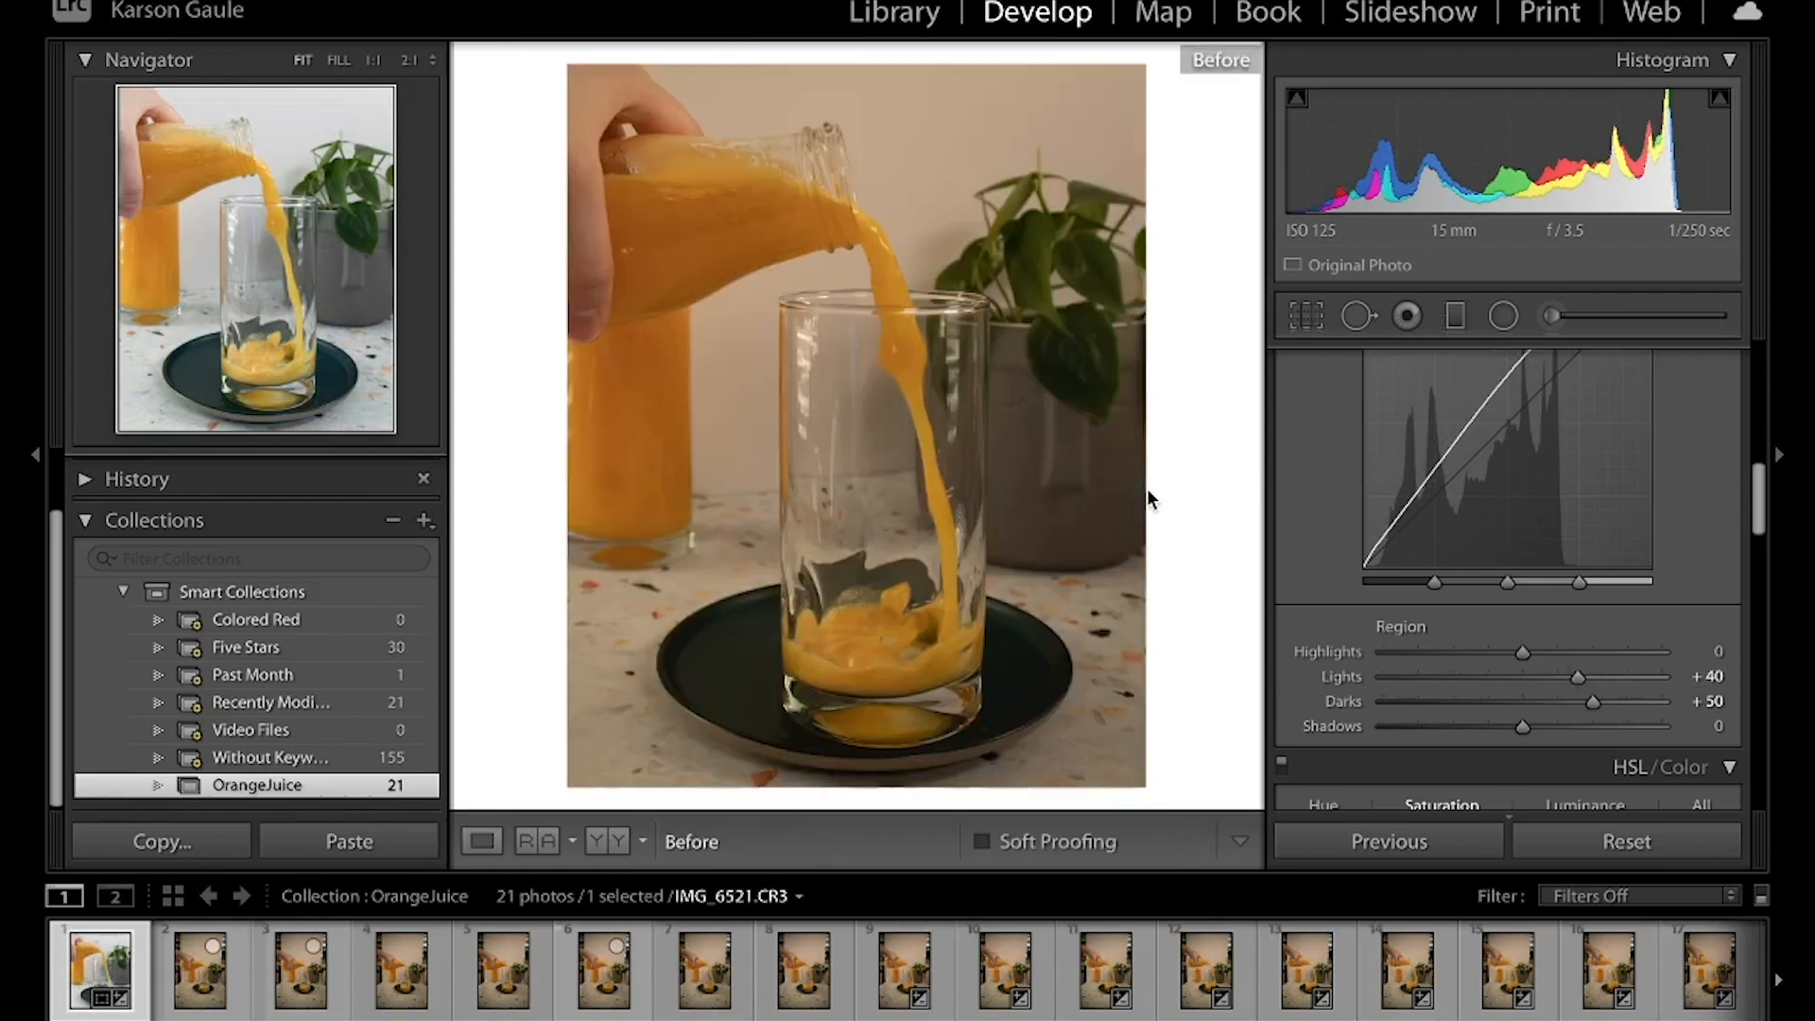
key(backslash)
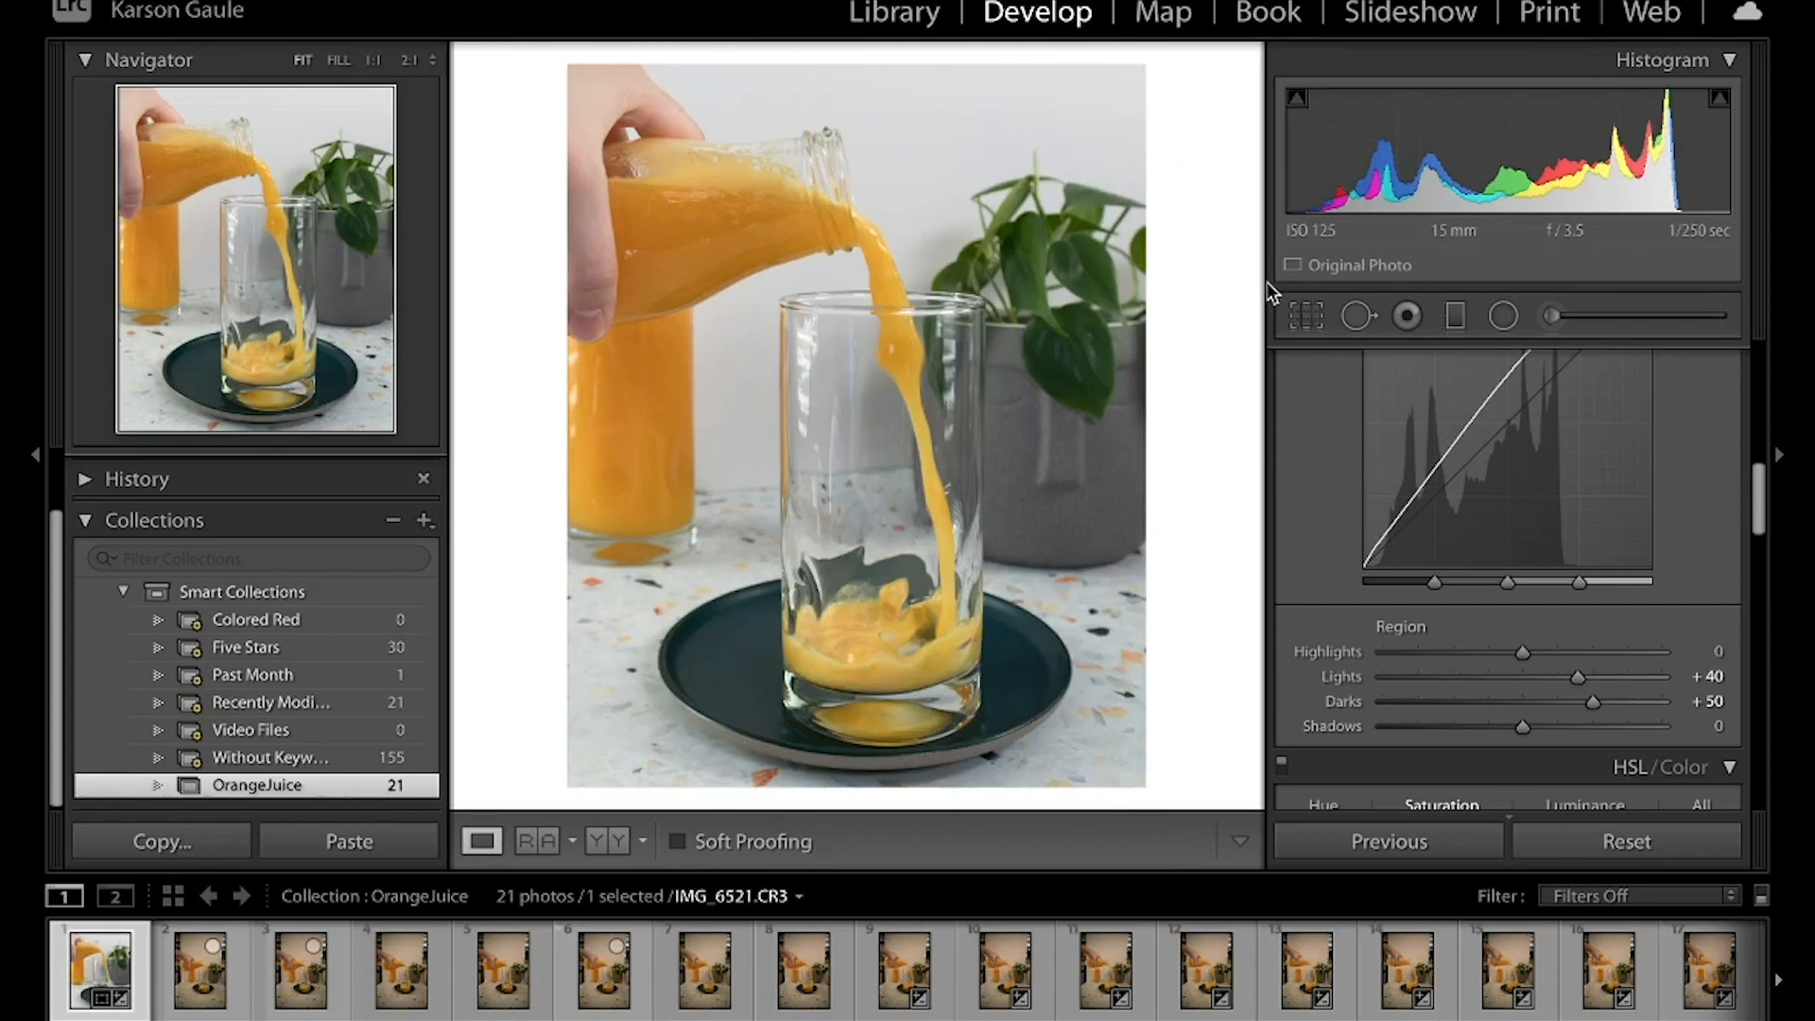
key(backslash)
key(backslash)
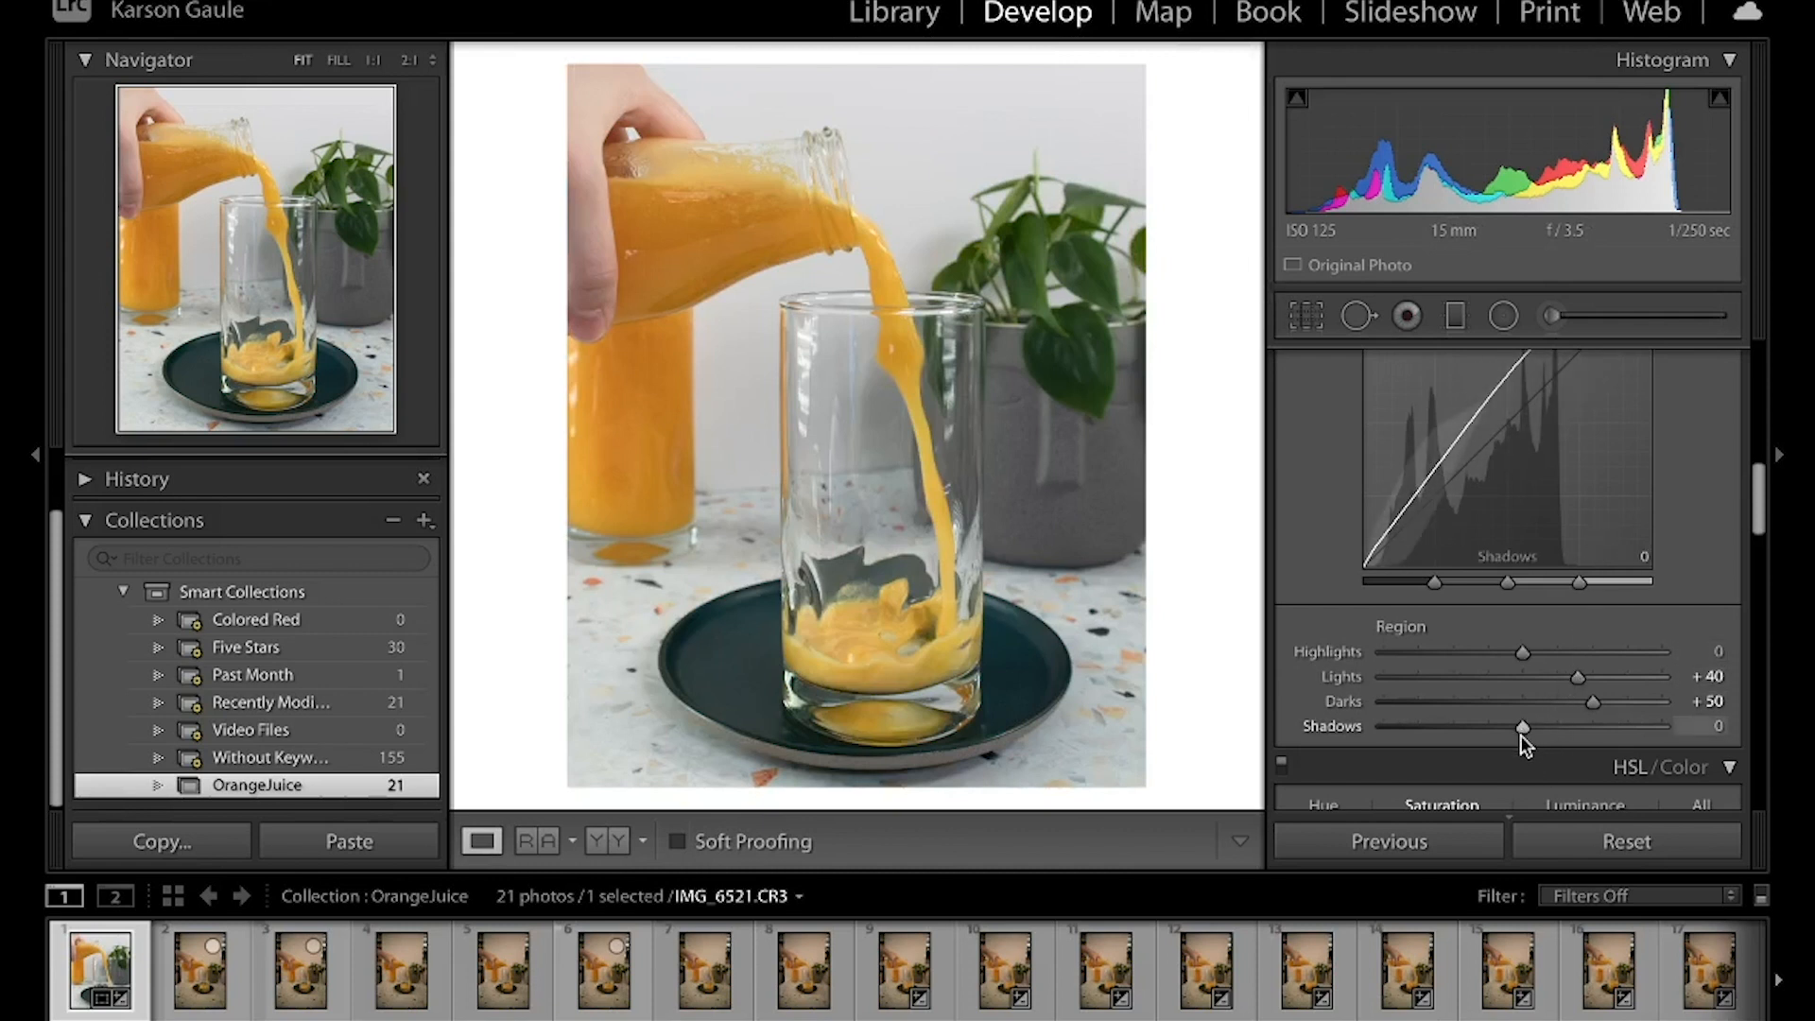
Set the tone curve's Shadows to +17 and Highlights to -14, and compare with the before view
drag(1522, 728, 1547, 726)
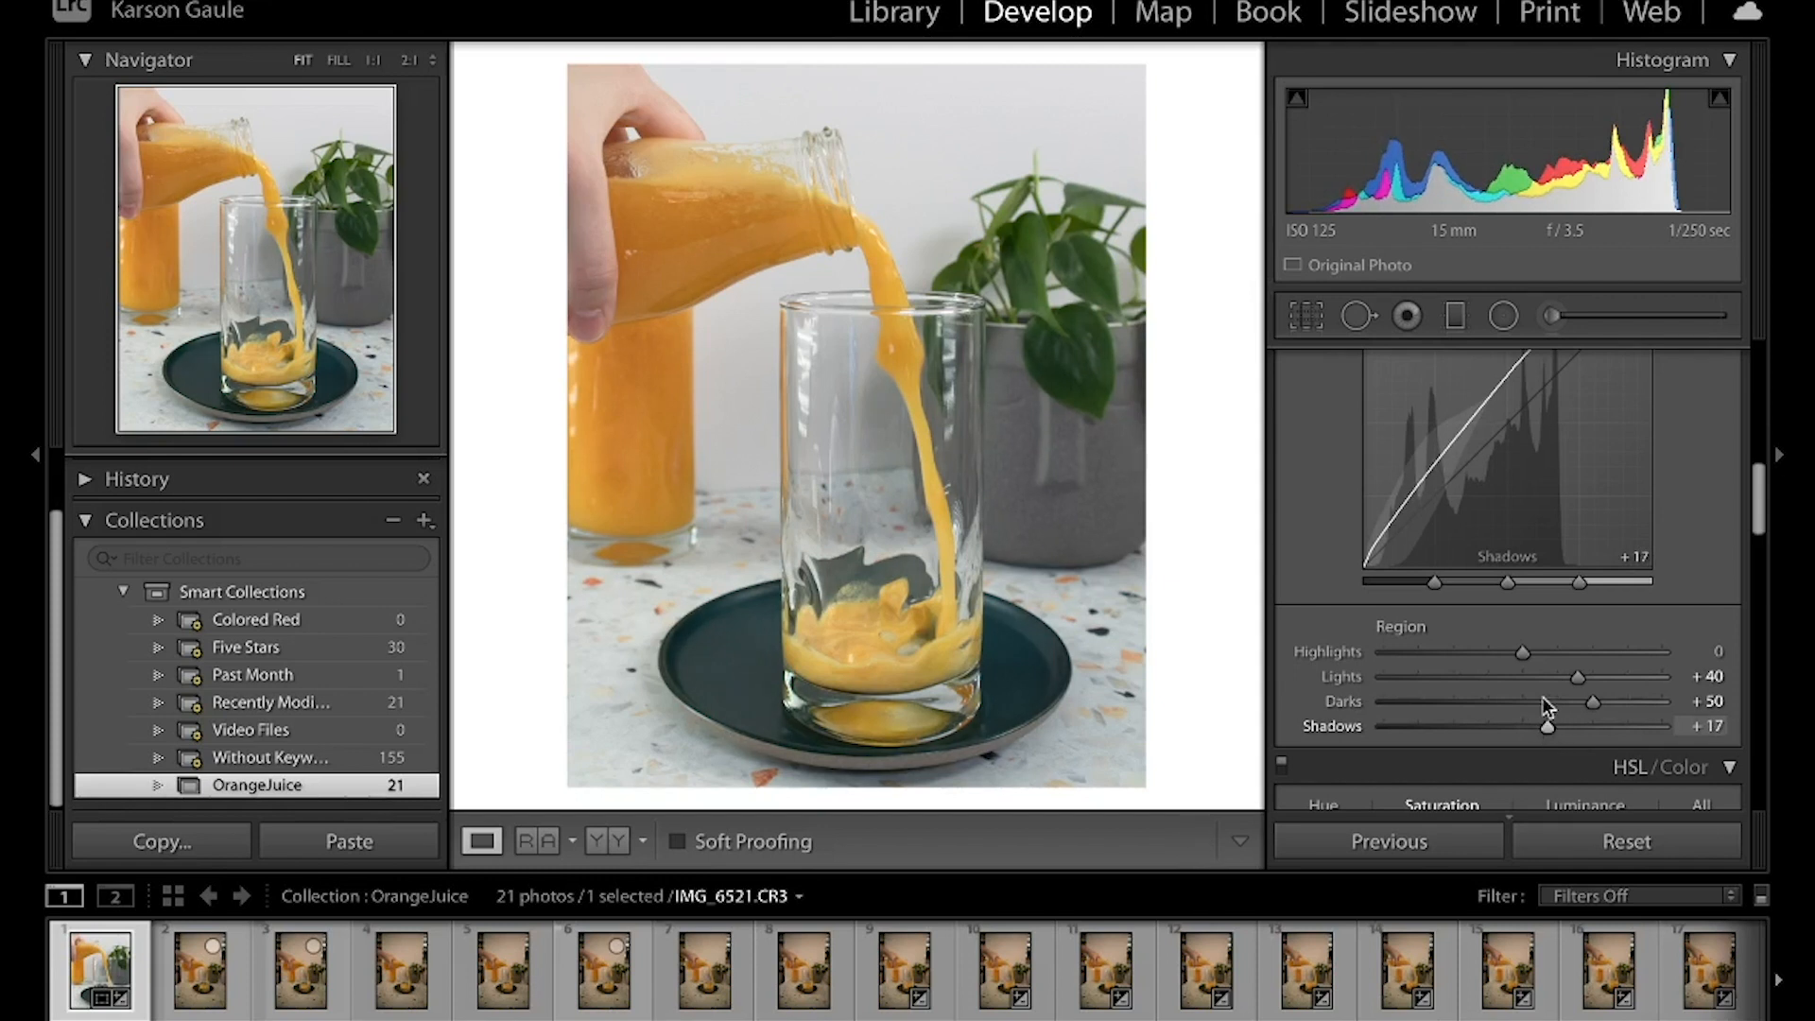
drag(1524, 655, 1507, 655)
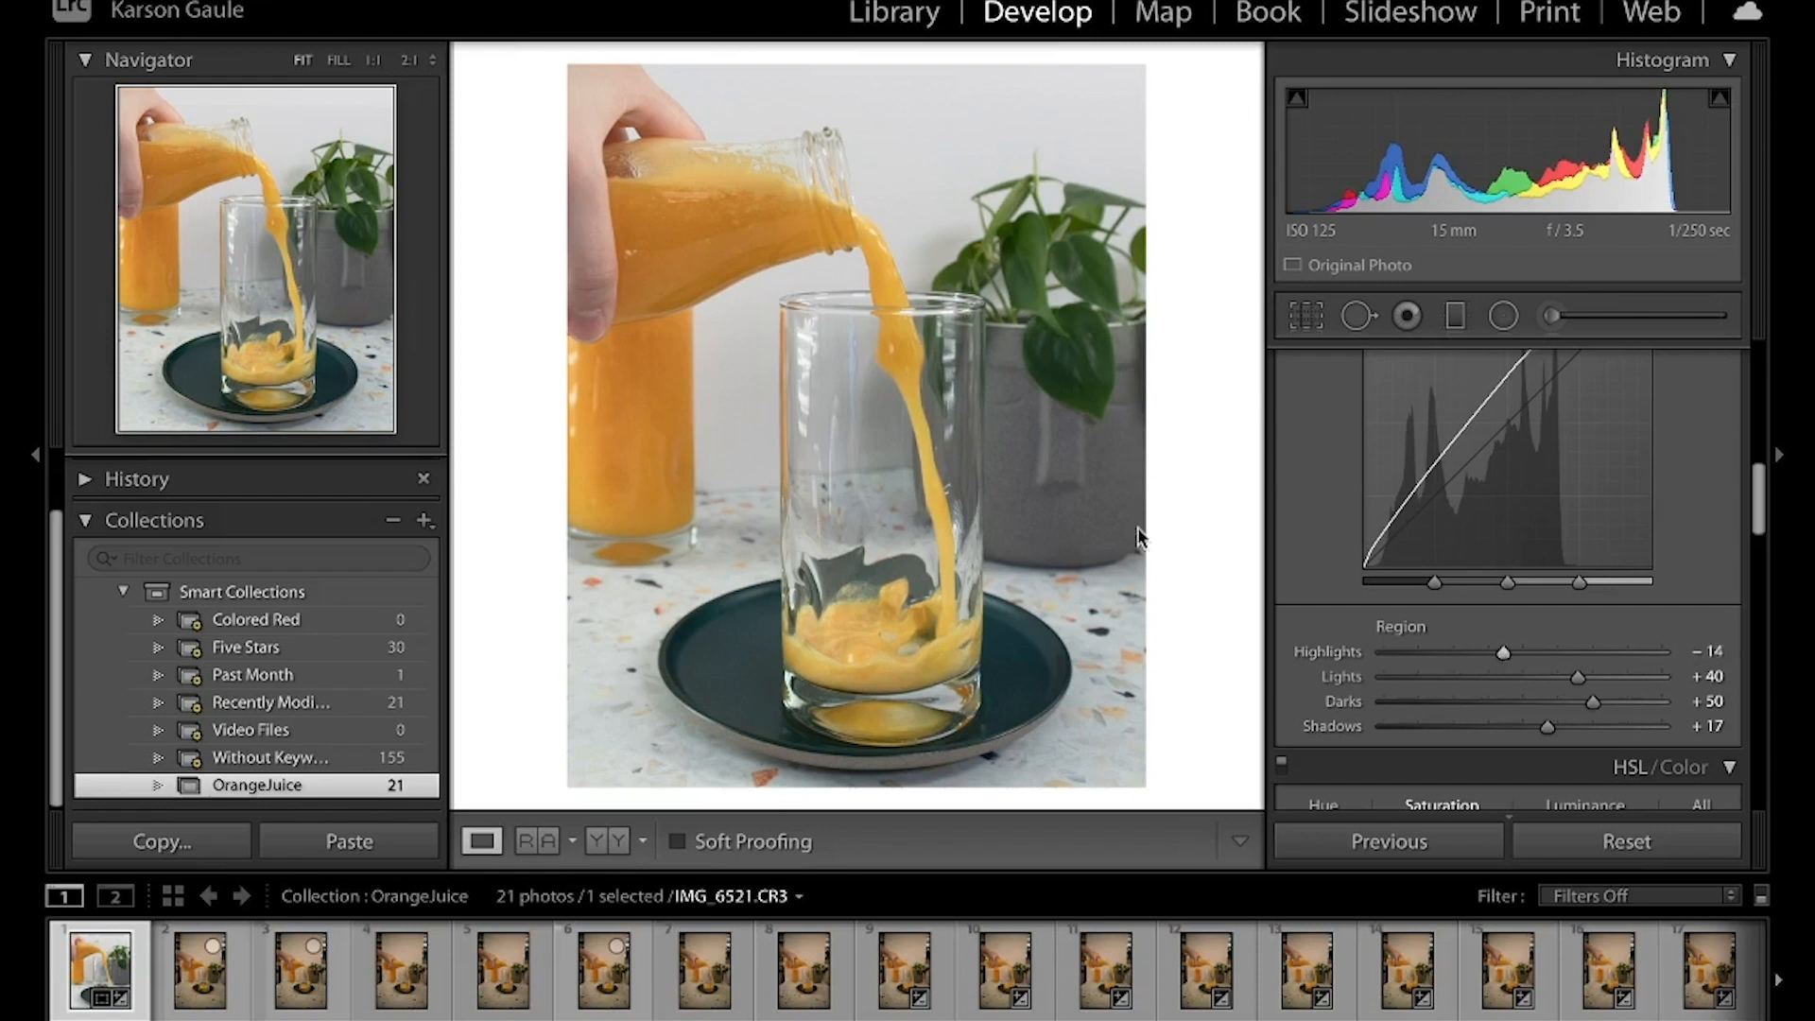
key(backslash)
key(backslash)
Set the photo's Dehaze to +13 in the basic presence adjustments
scroll(1589, 615, up, 10)
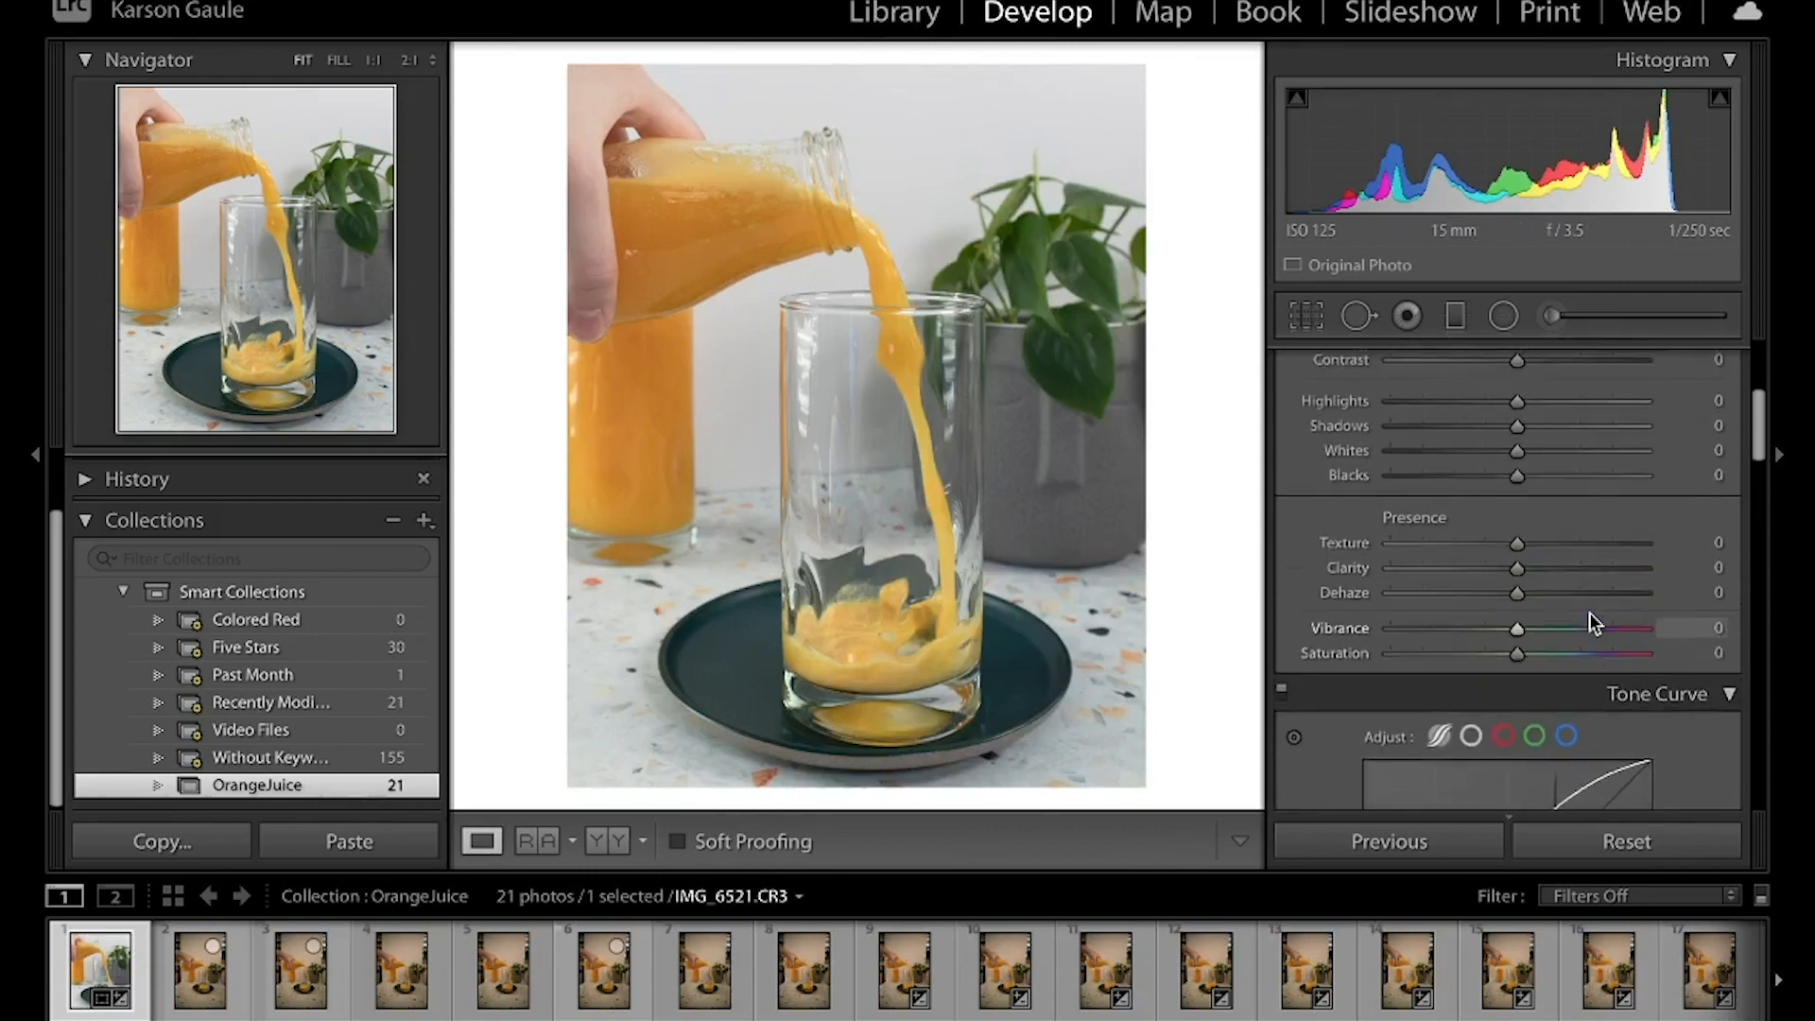
scroll(1589, 612, down, 1)
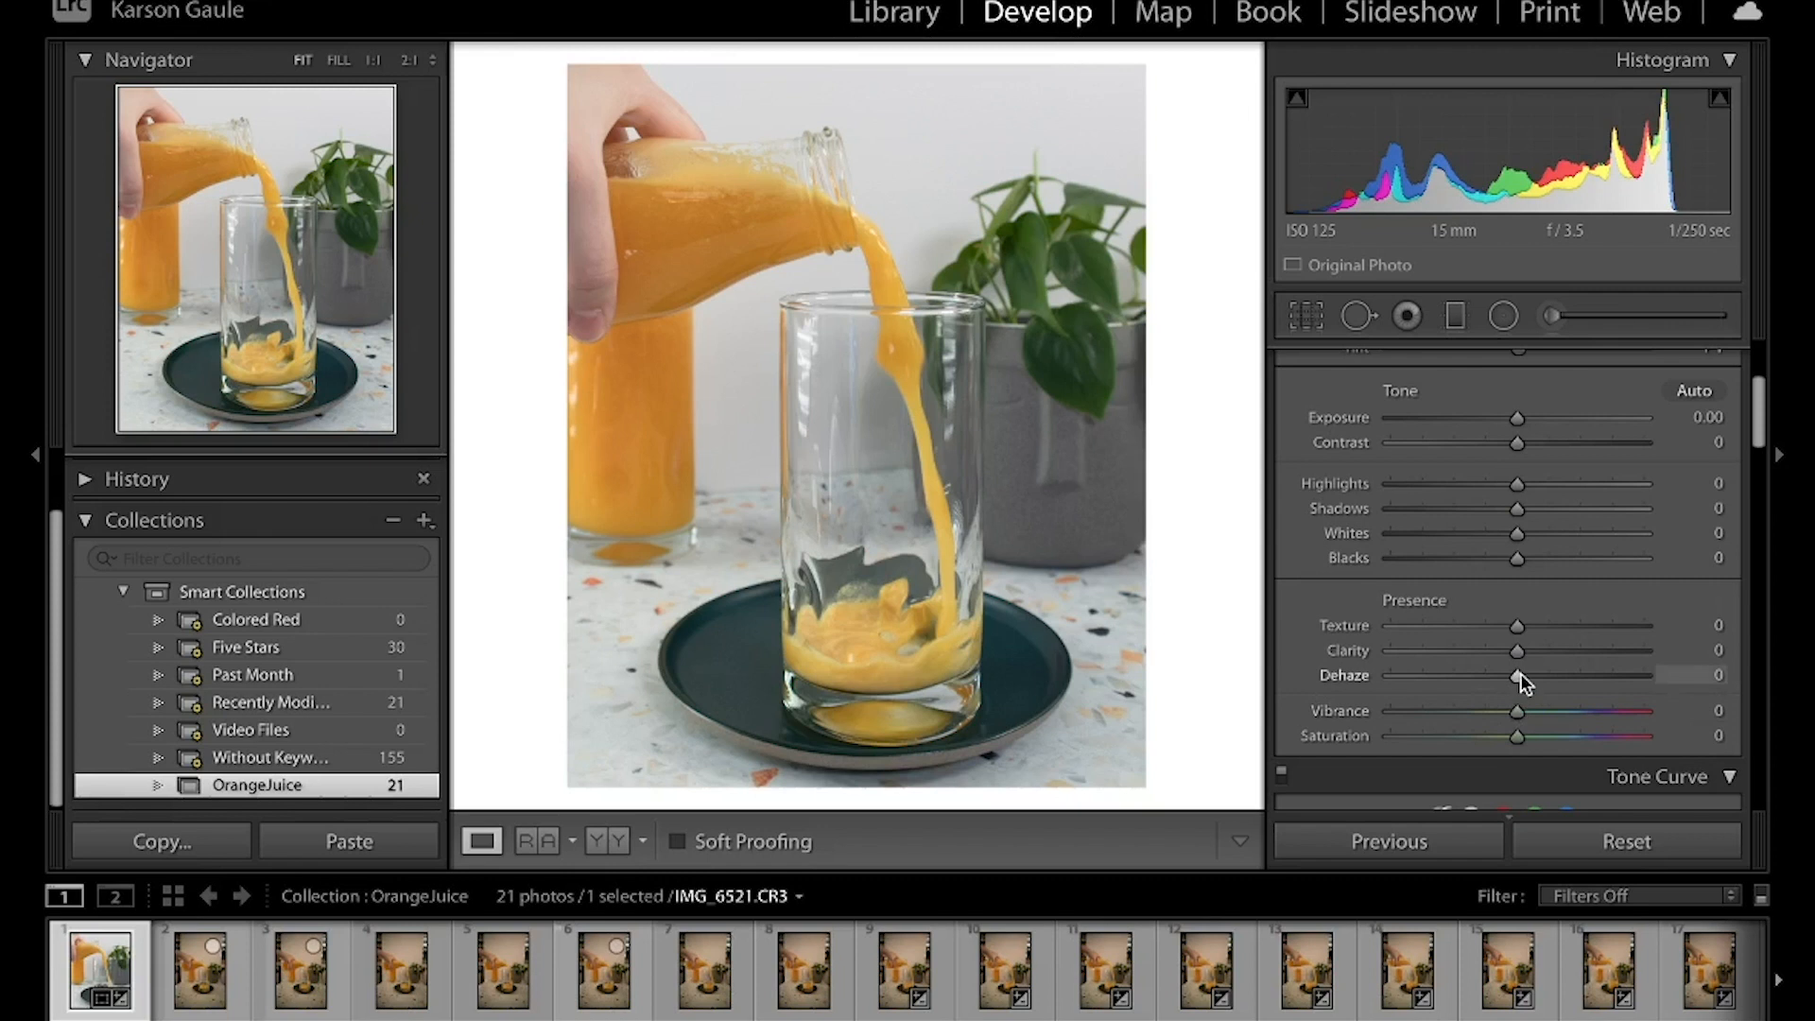
drag(1520, 673, 1537, 671)
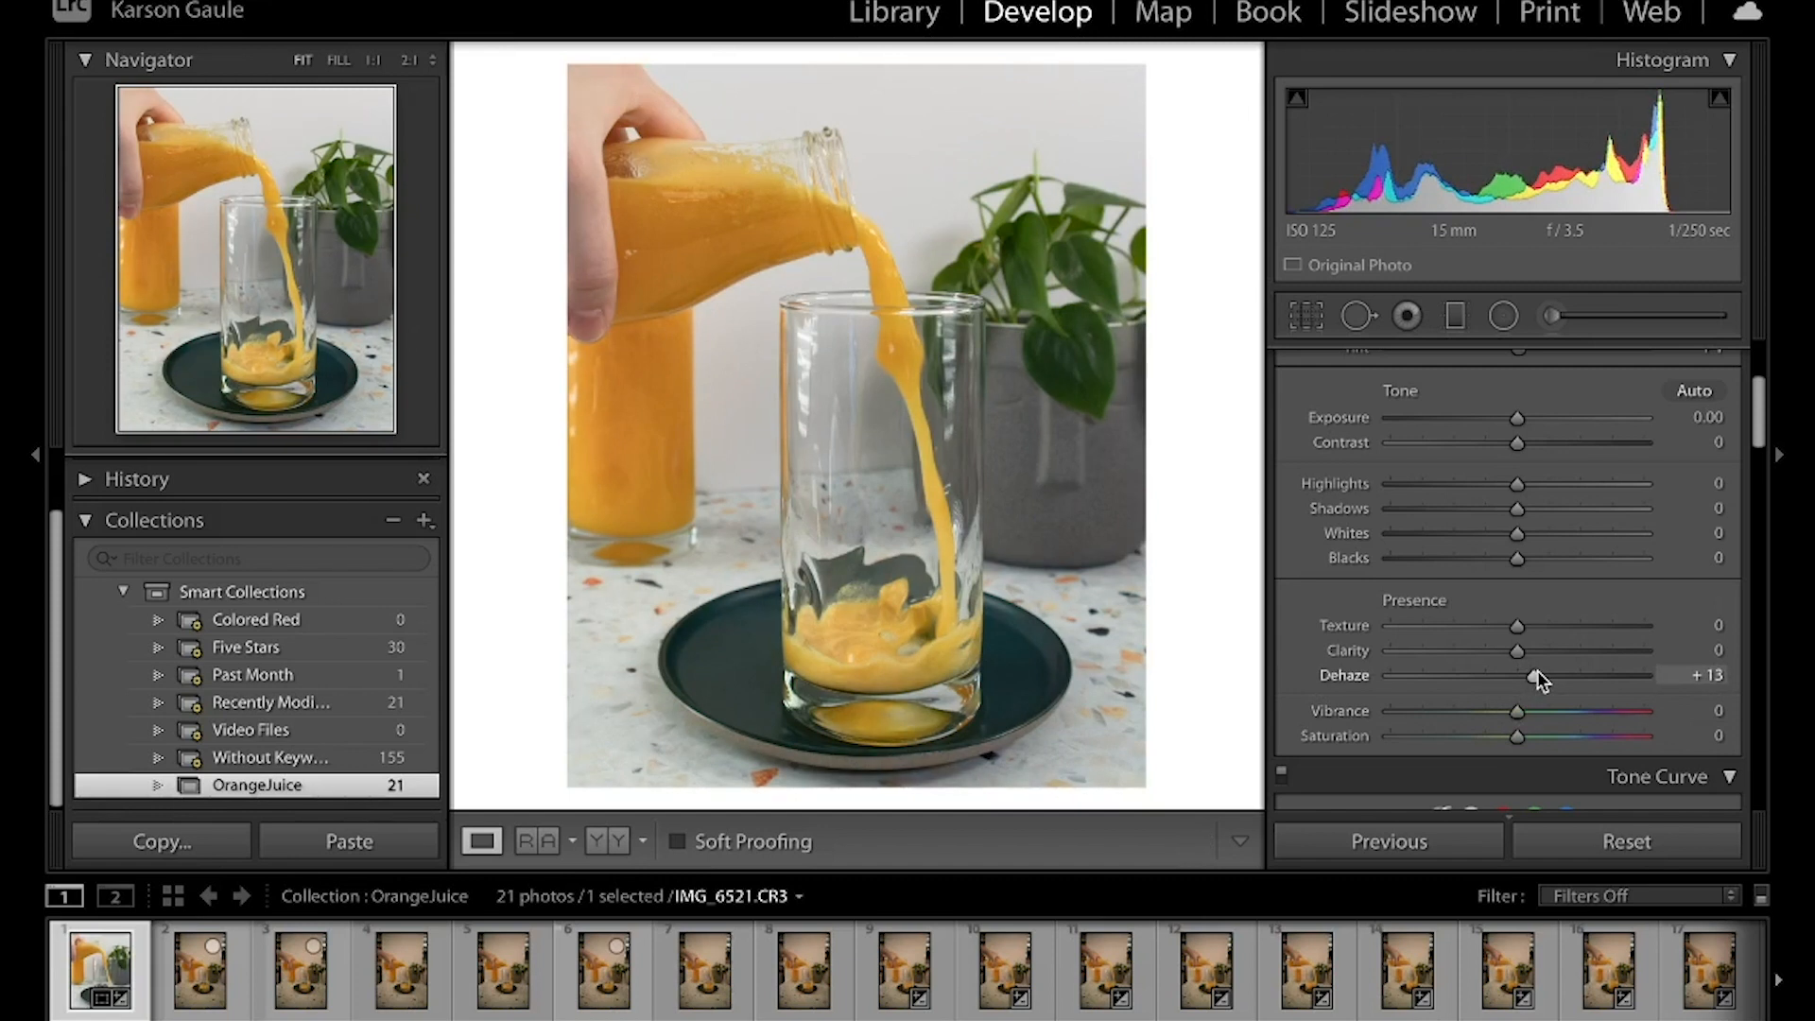
Set the photo's Dehaze to +15 and Clarity to +3 in the basic presence adjustments
drag(1537, 673, 1539, 675)
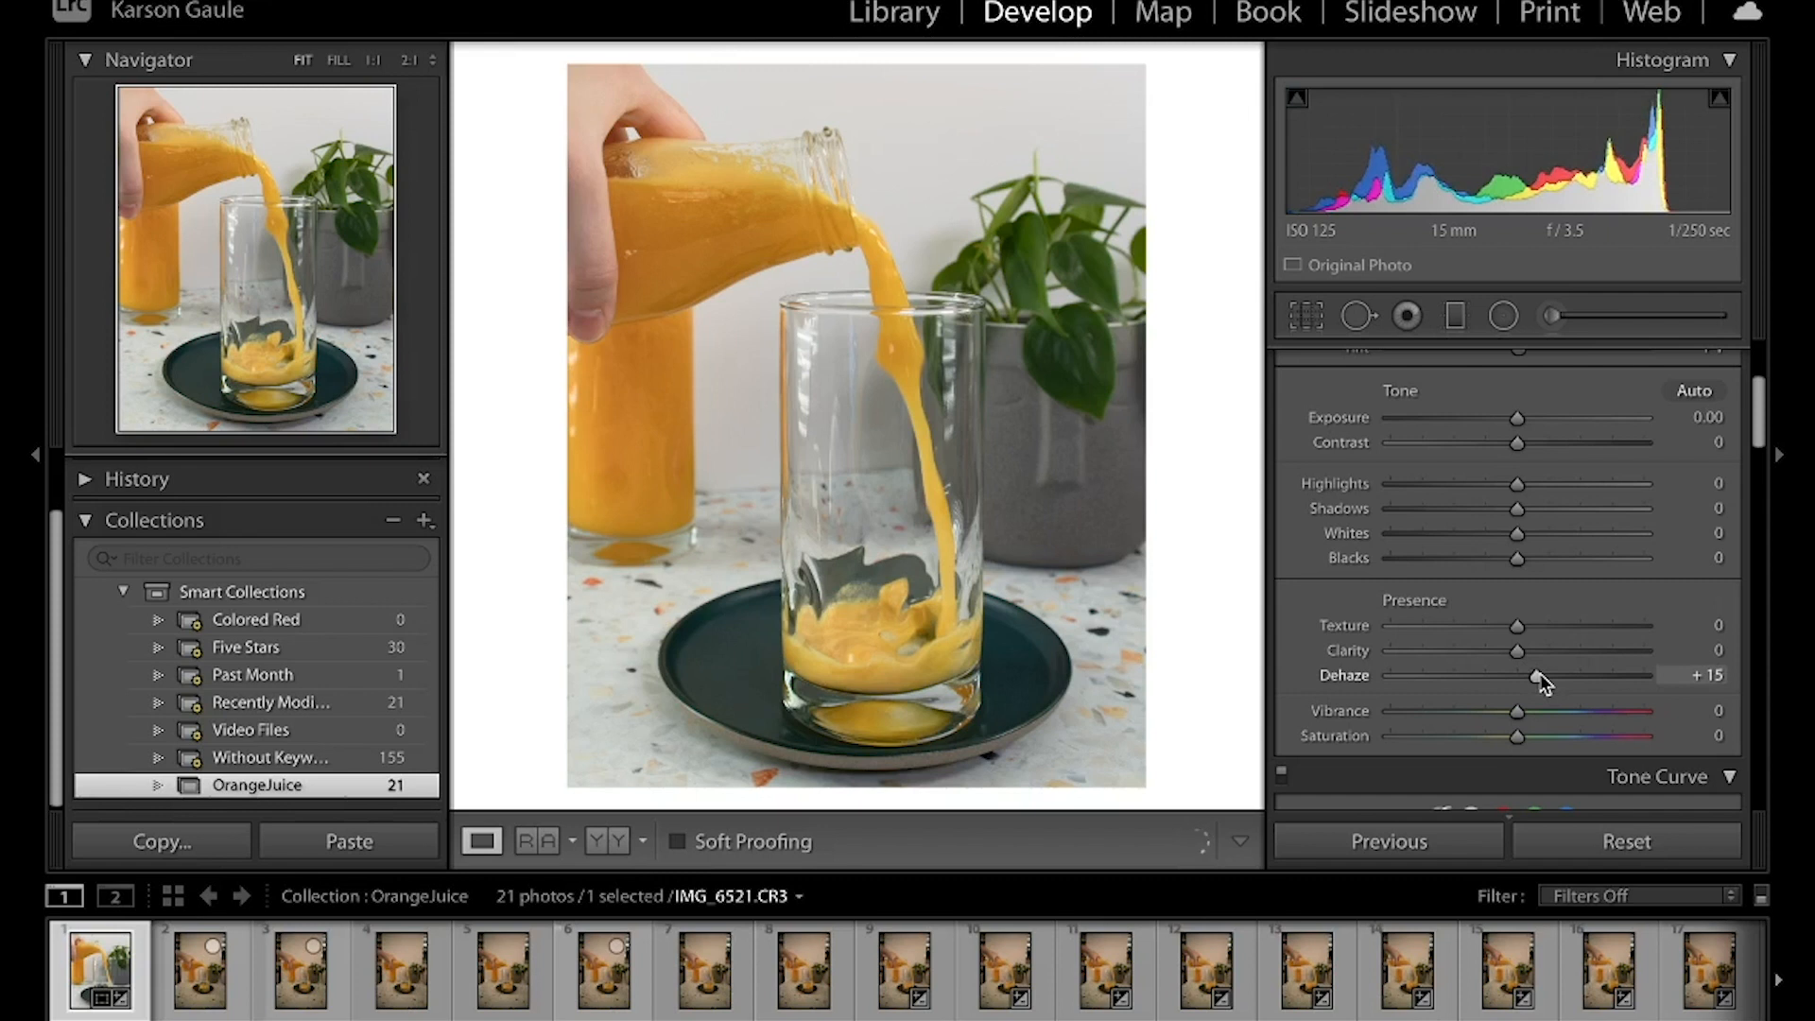
drag(1519, 656, 1523, 659)
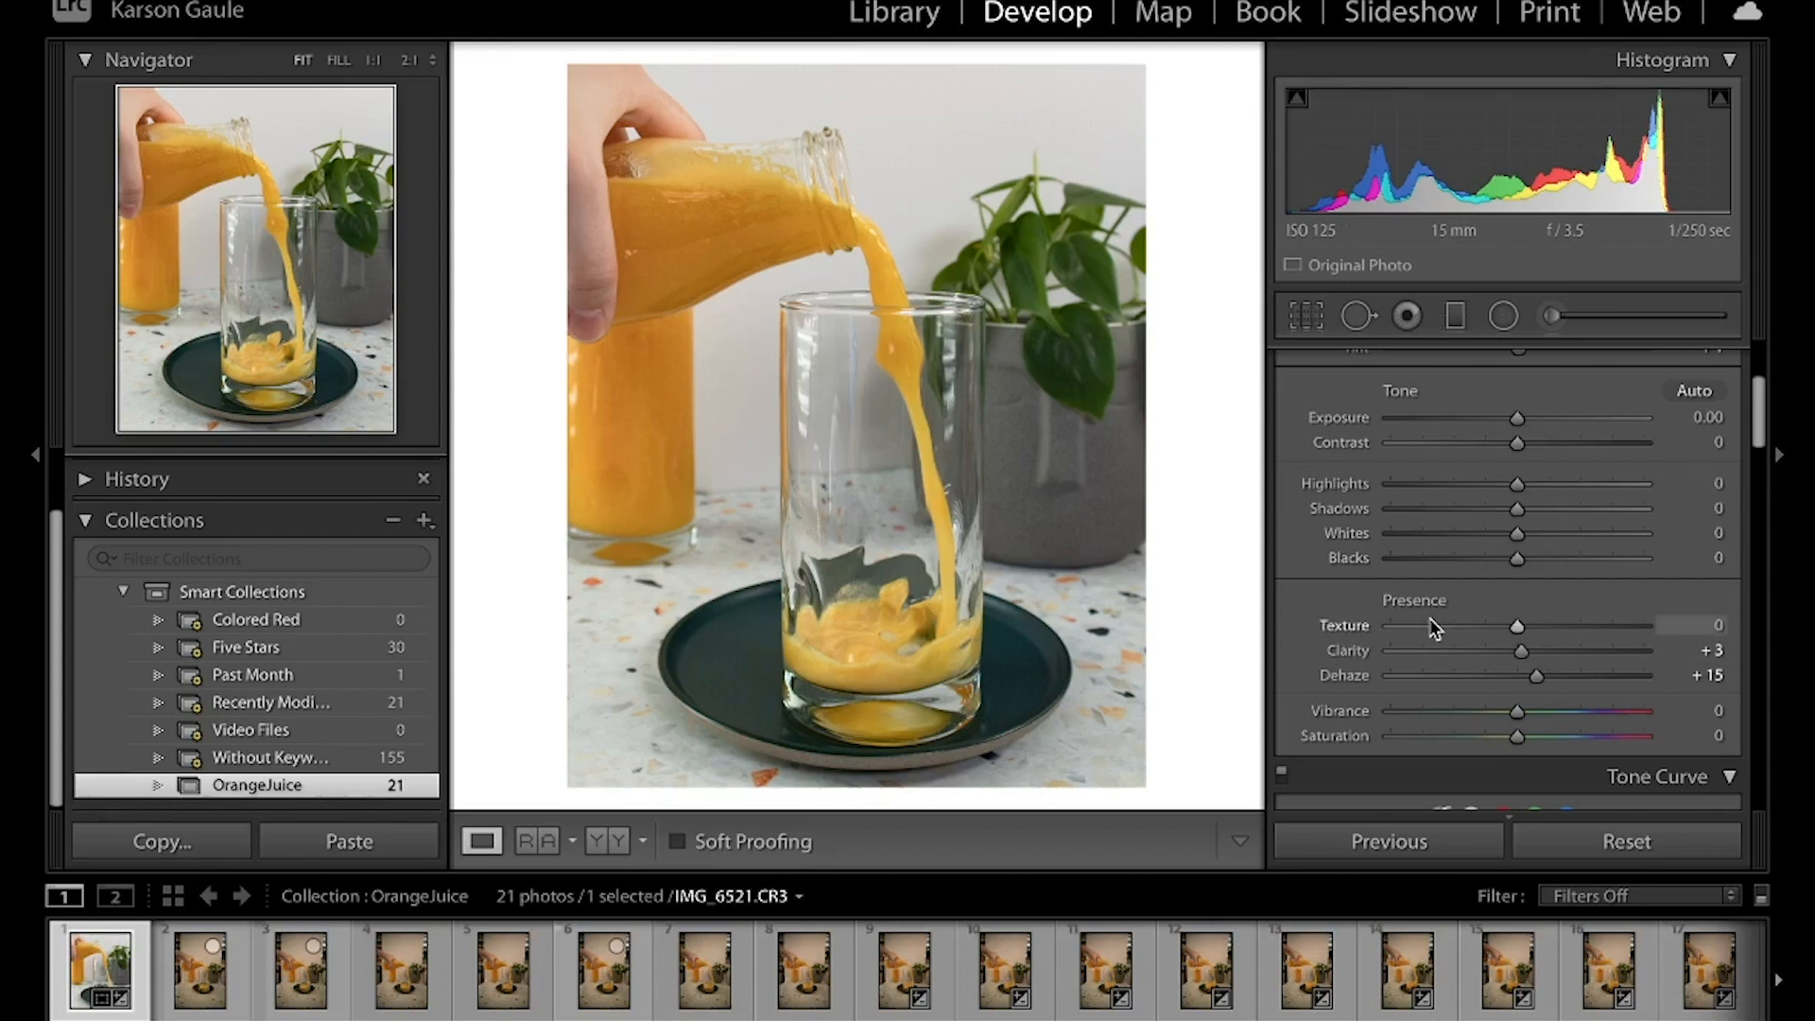
Set the basic tone adjustments Blacks to +31 and Whites to +42, and compare with the before view
scroll(1430, 620, up, 2)
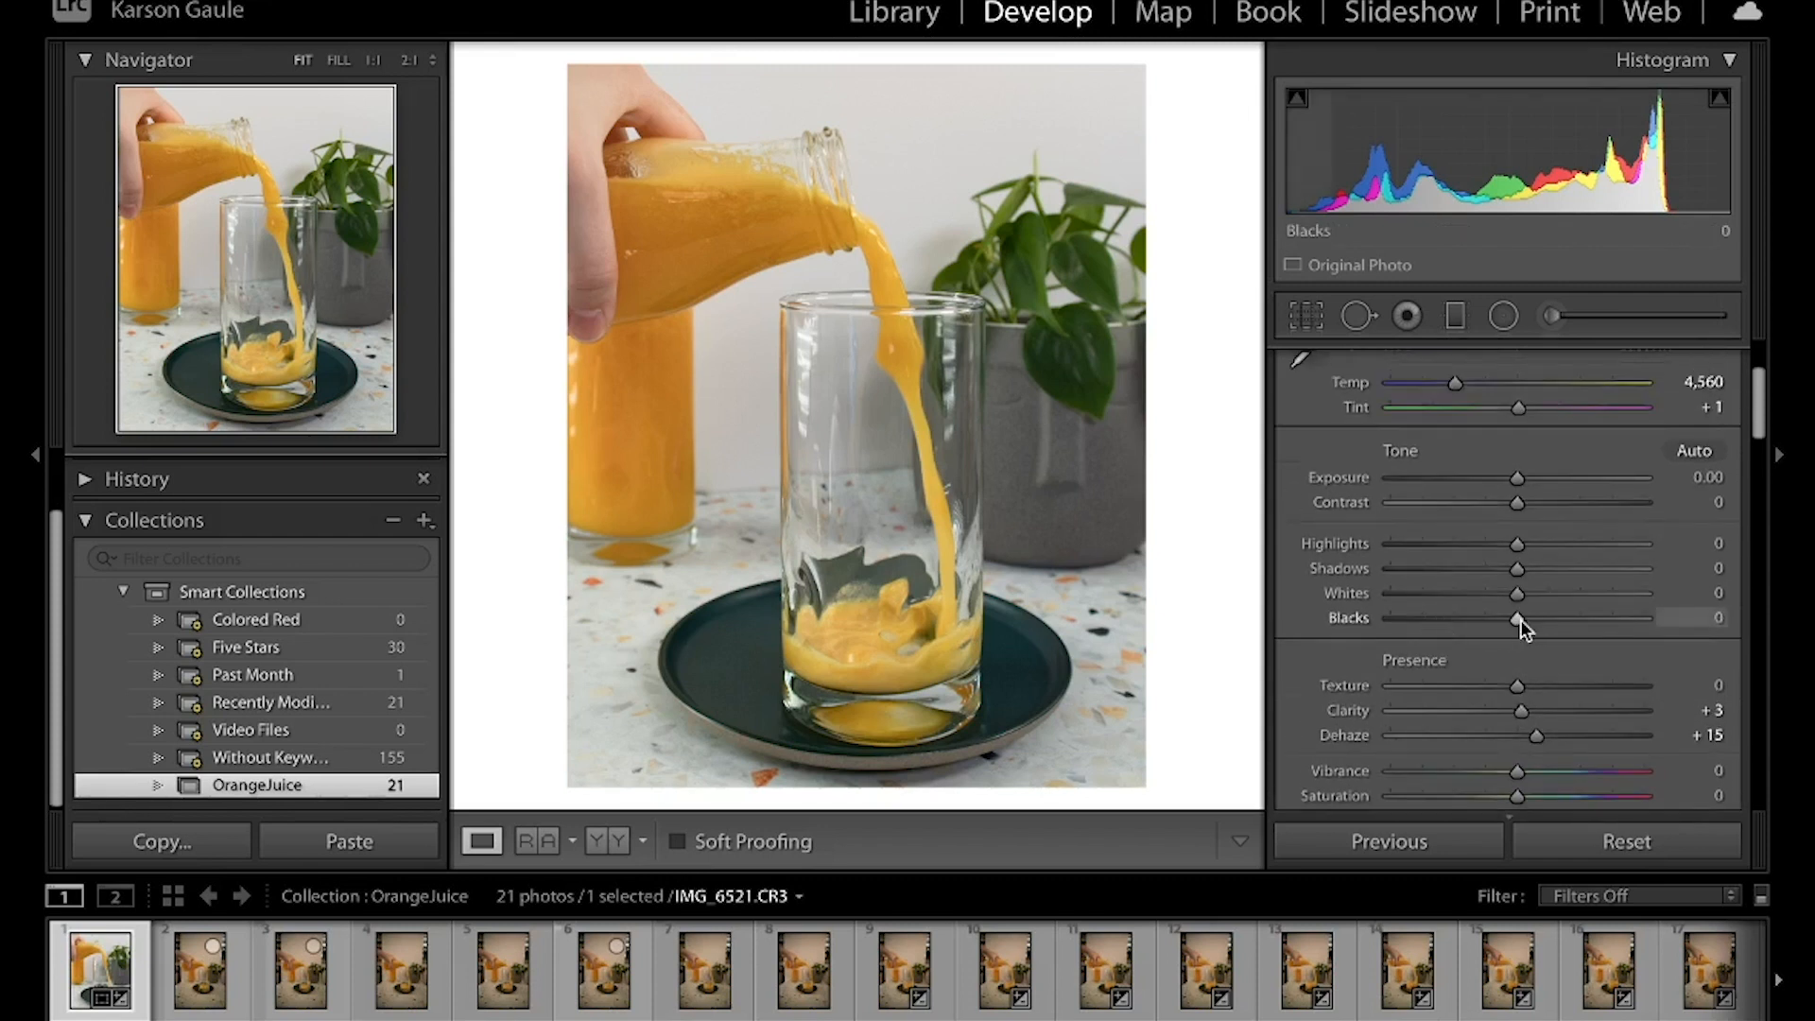
drag(1521, 621, 1562, 620)
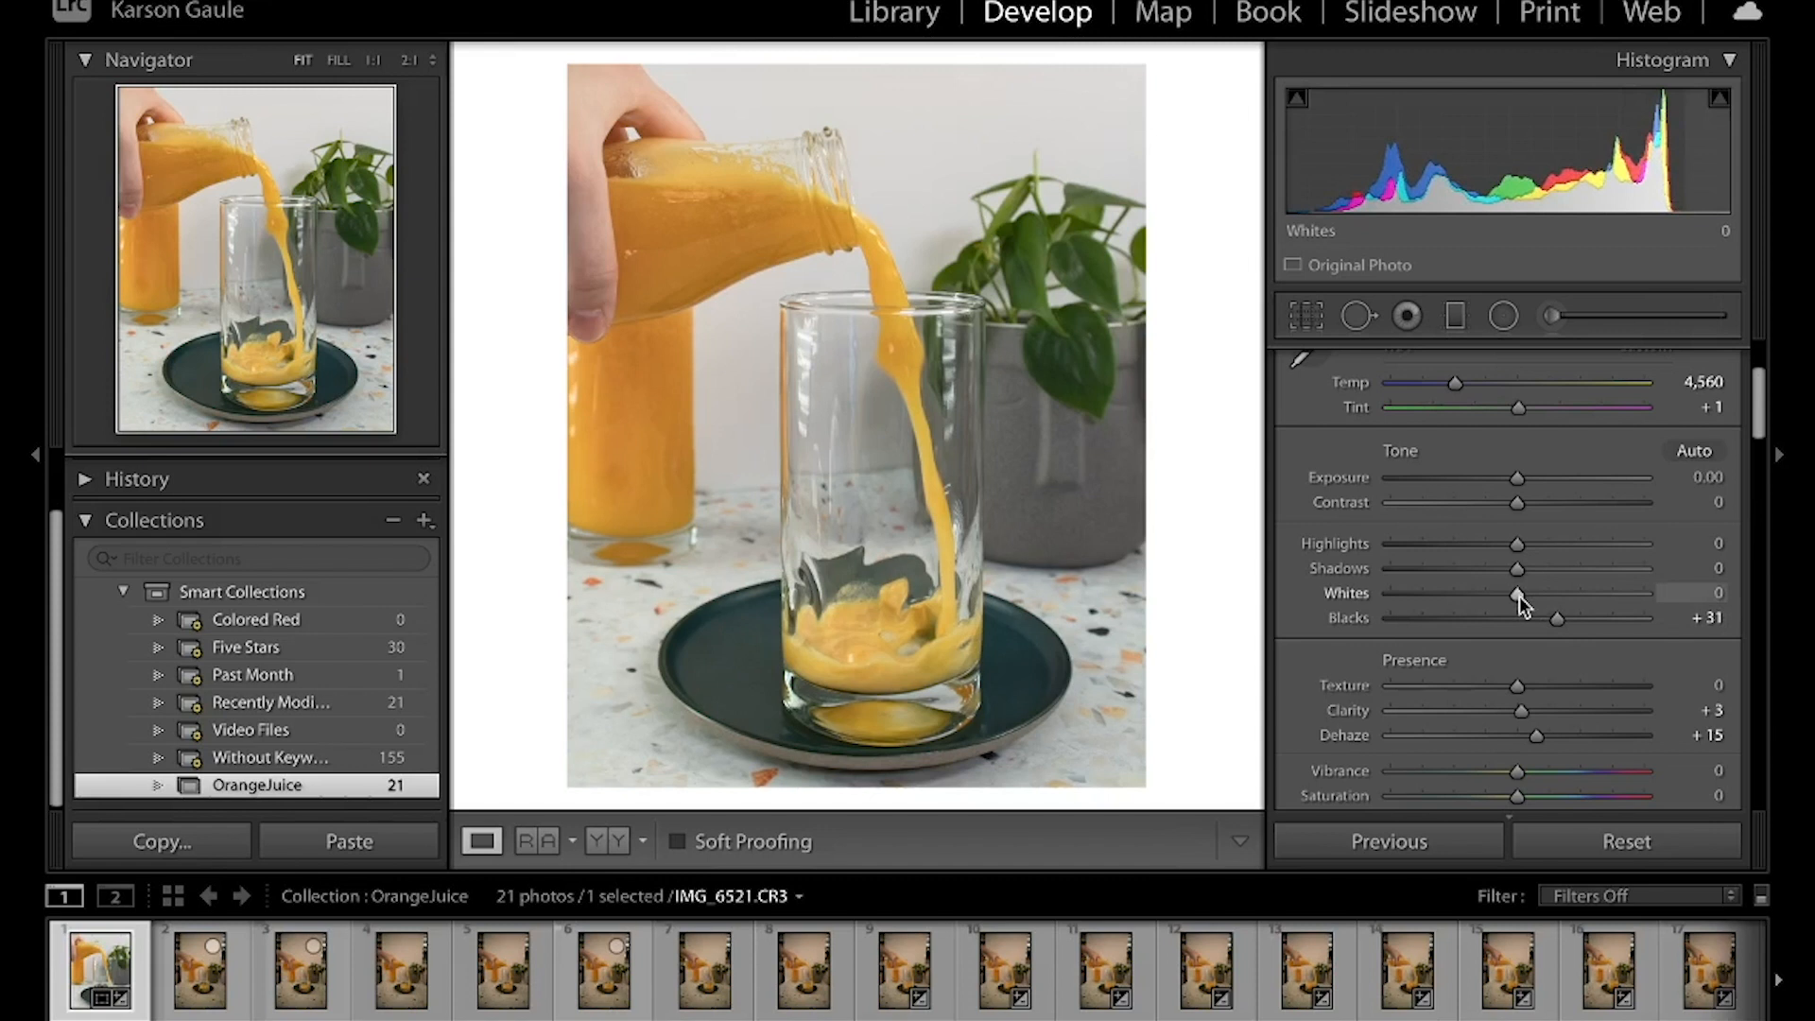
drag(1518, 596, 1574, 596)
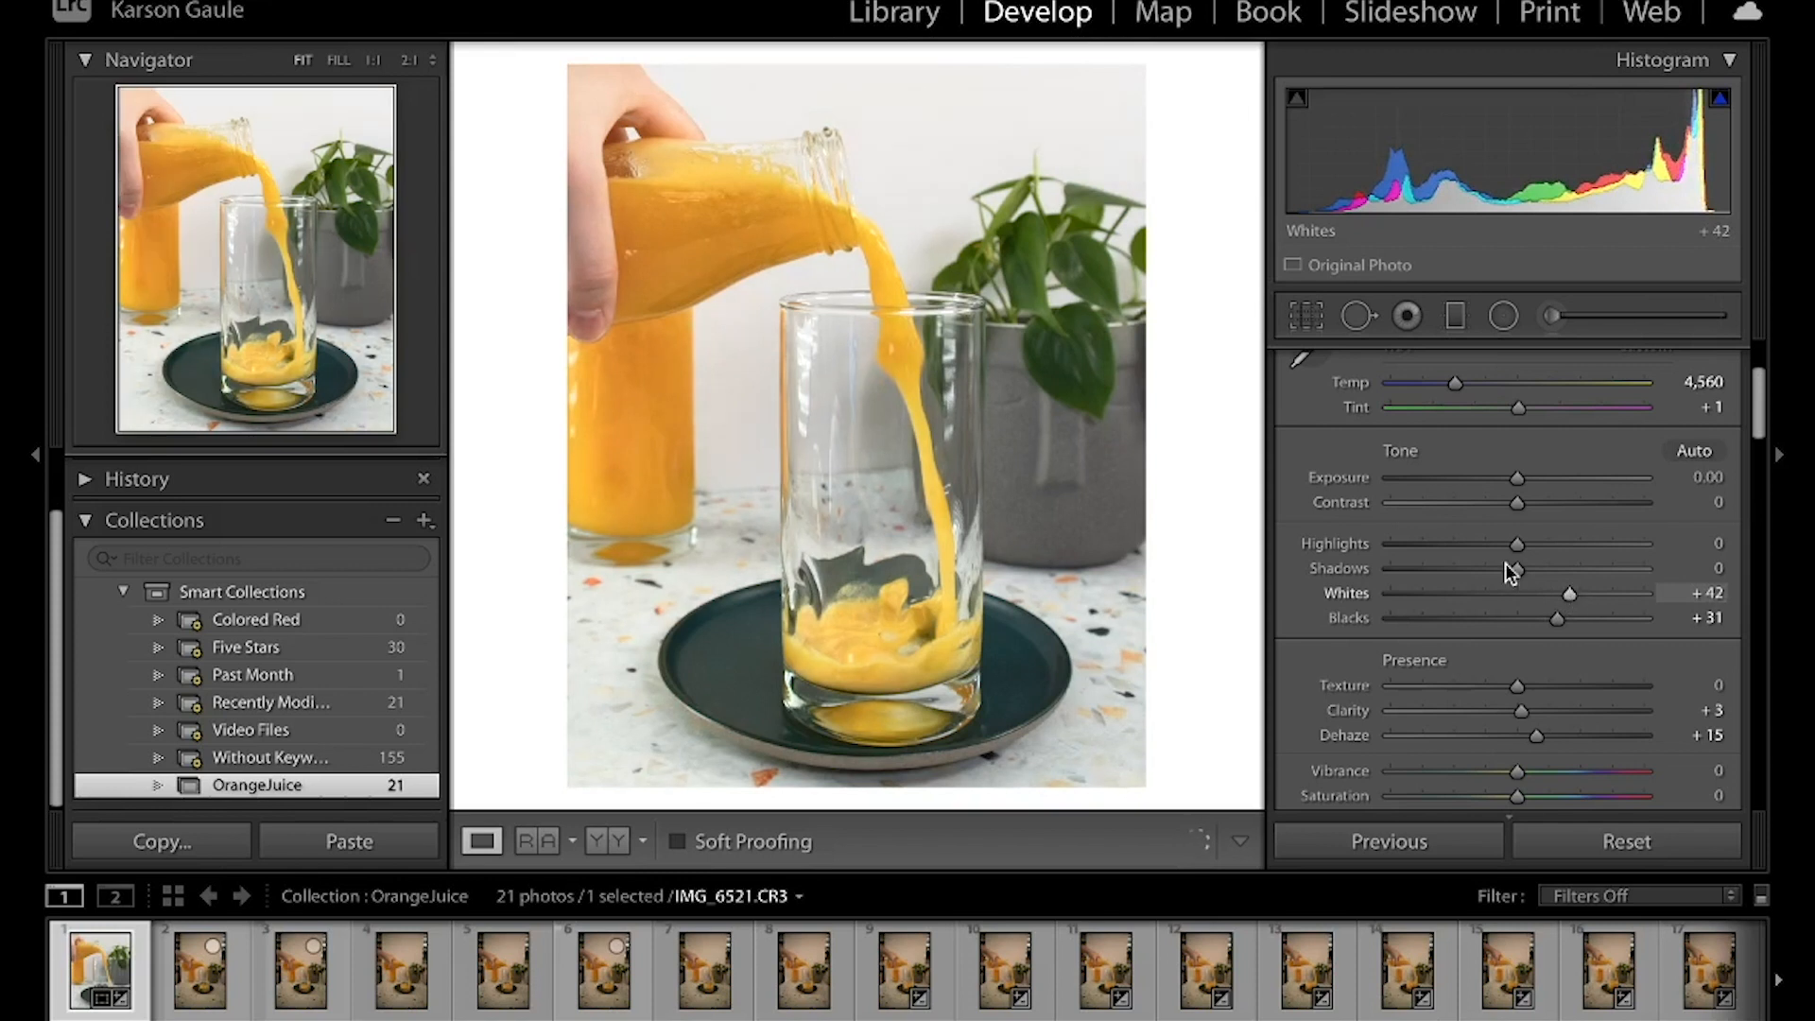
key(backslash)
key(backslash)
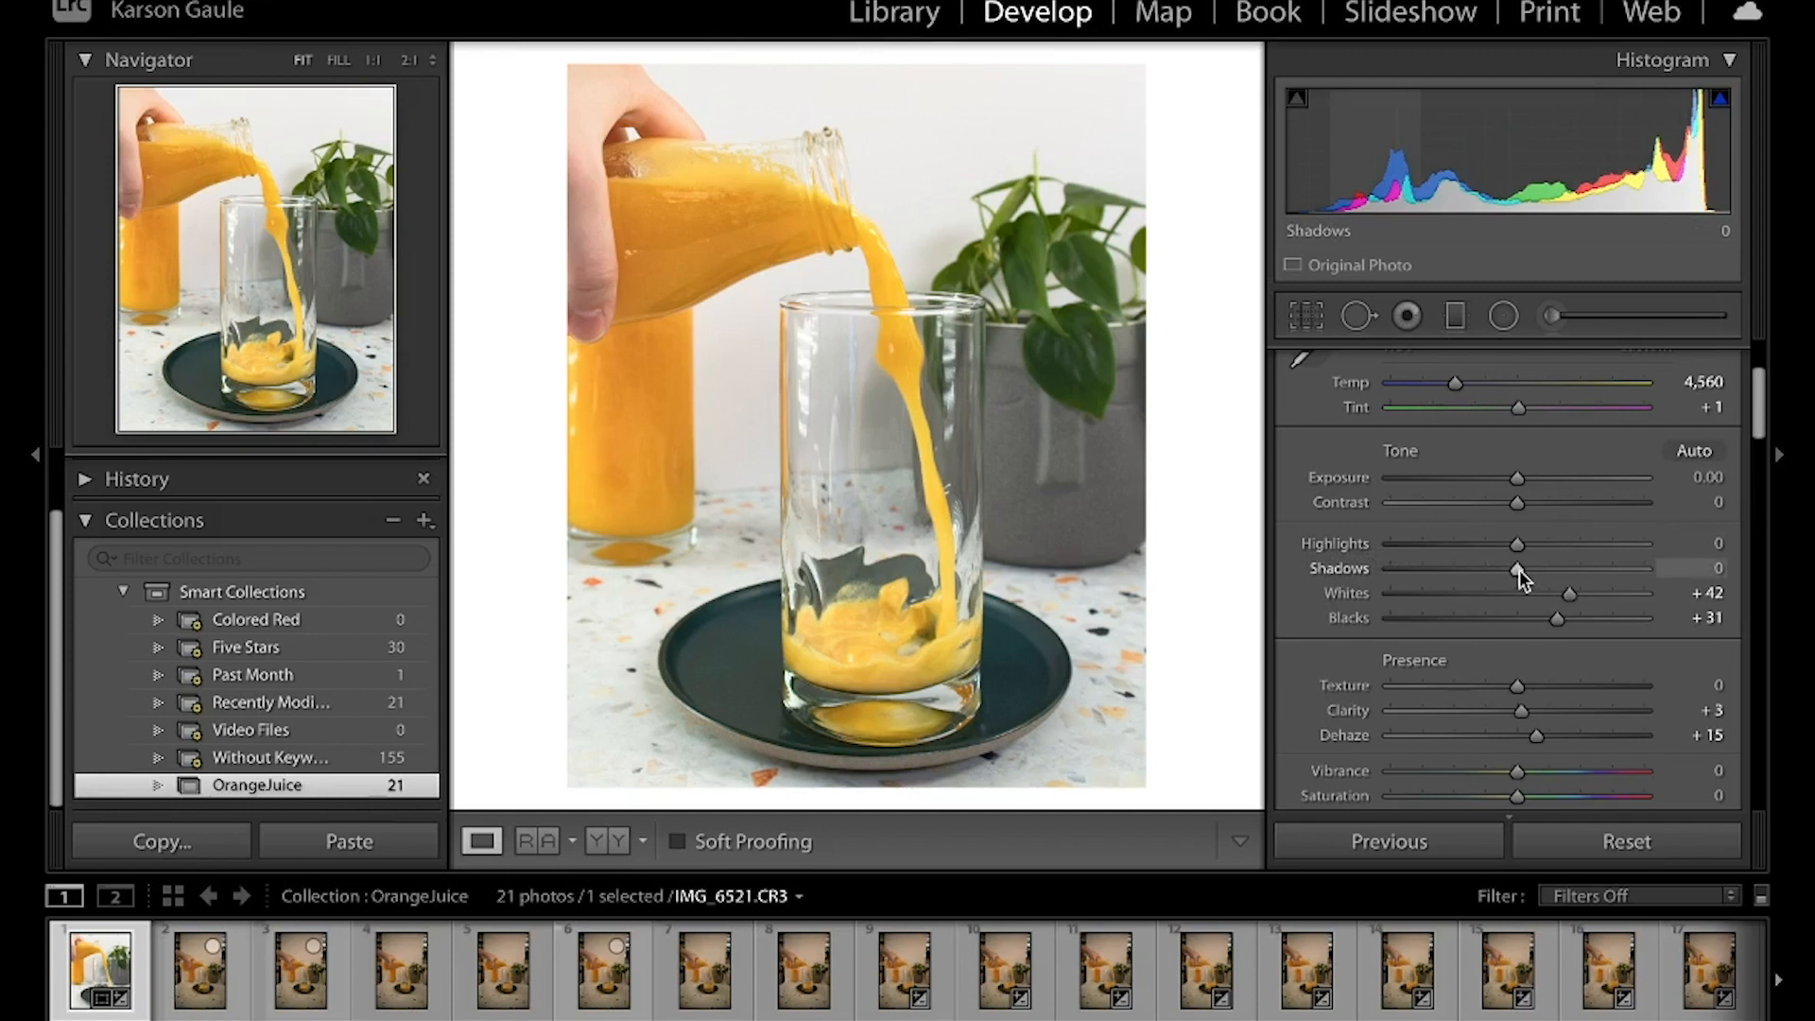
Lower the basic tone Shadows to -10 and Highlights to -14, and compare with the before view
drag(1518, 569, 1507, 570)
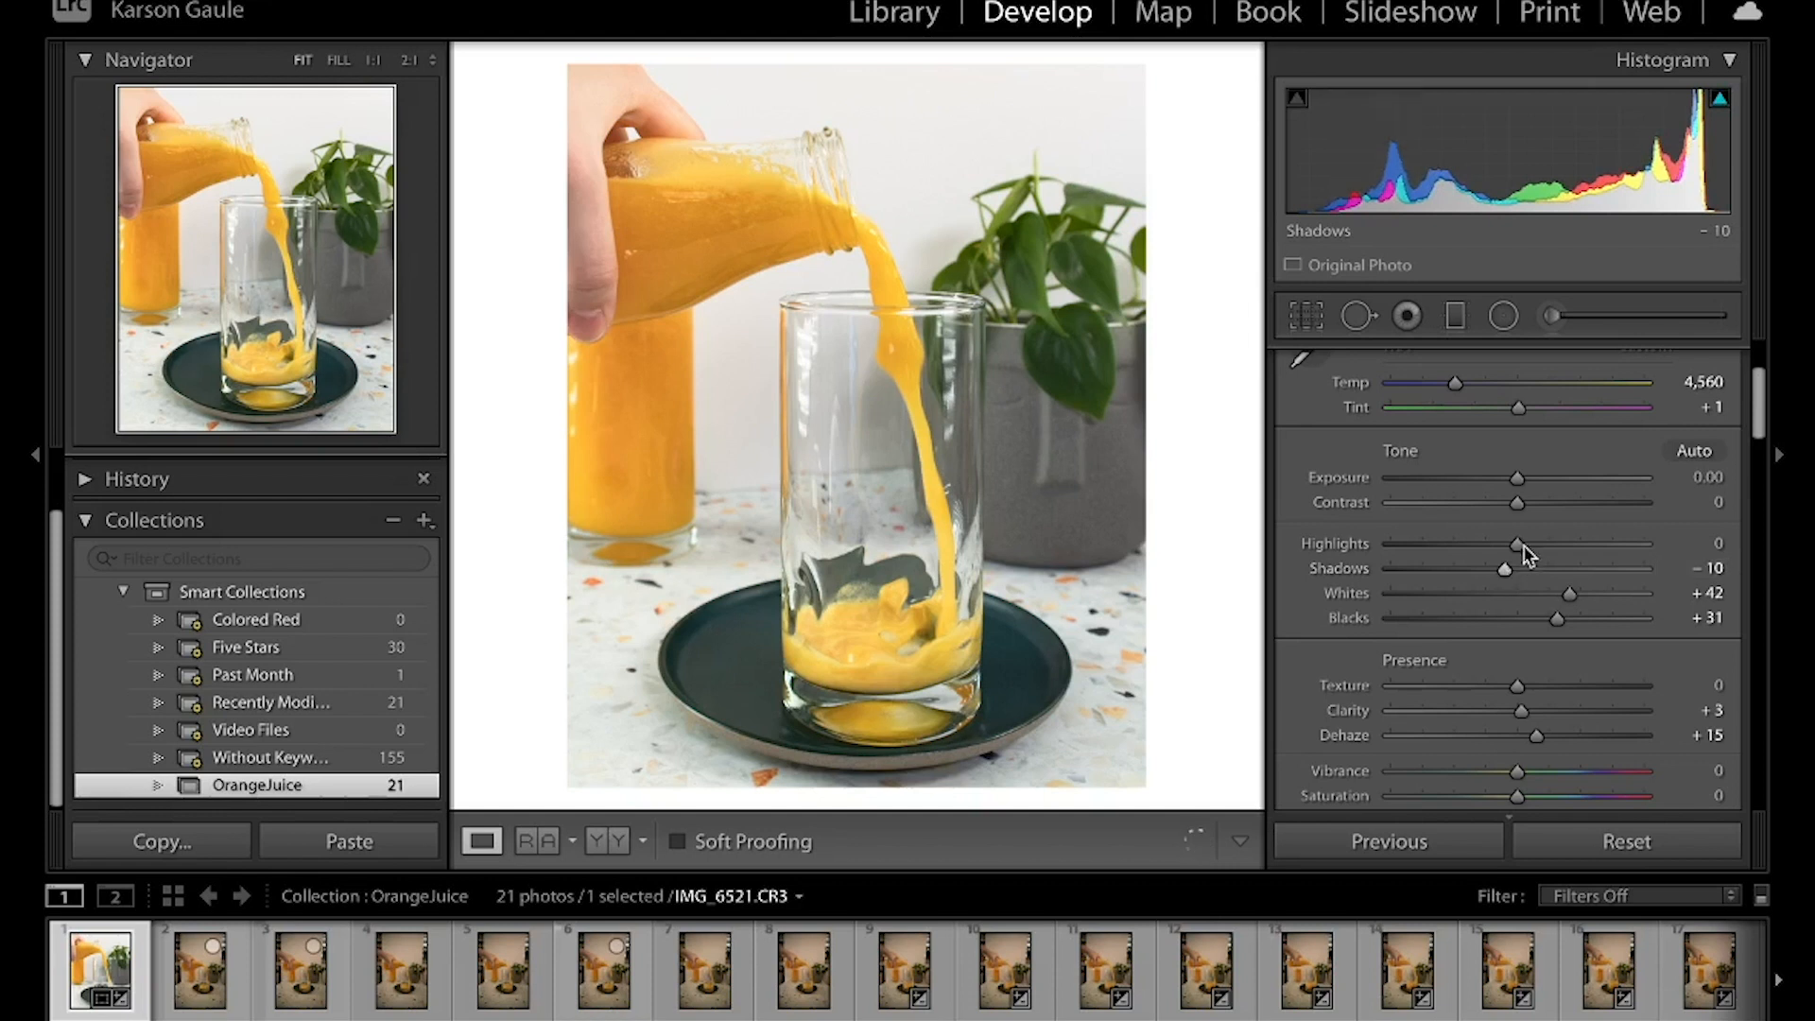
drag(1521, 546, 1501, 546)
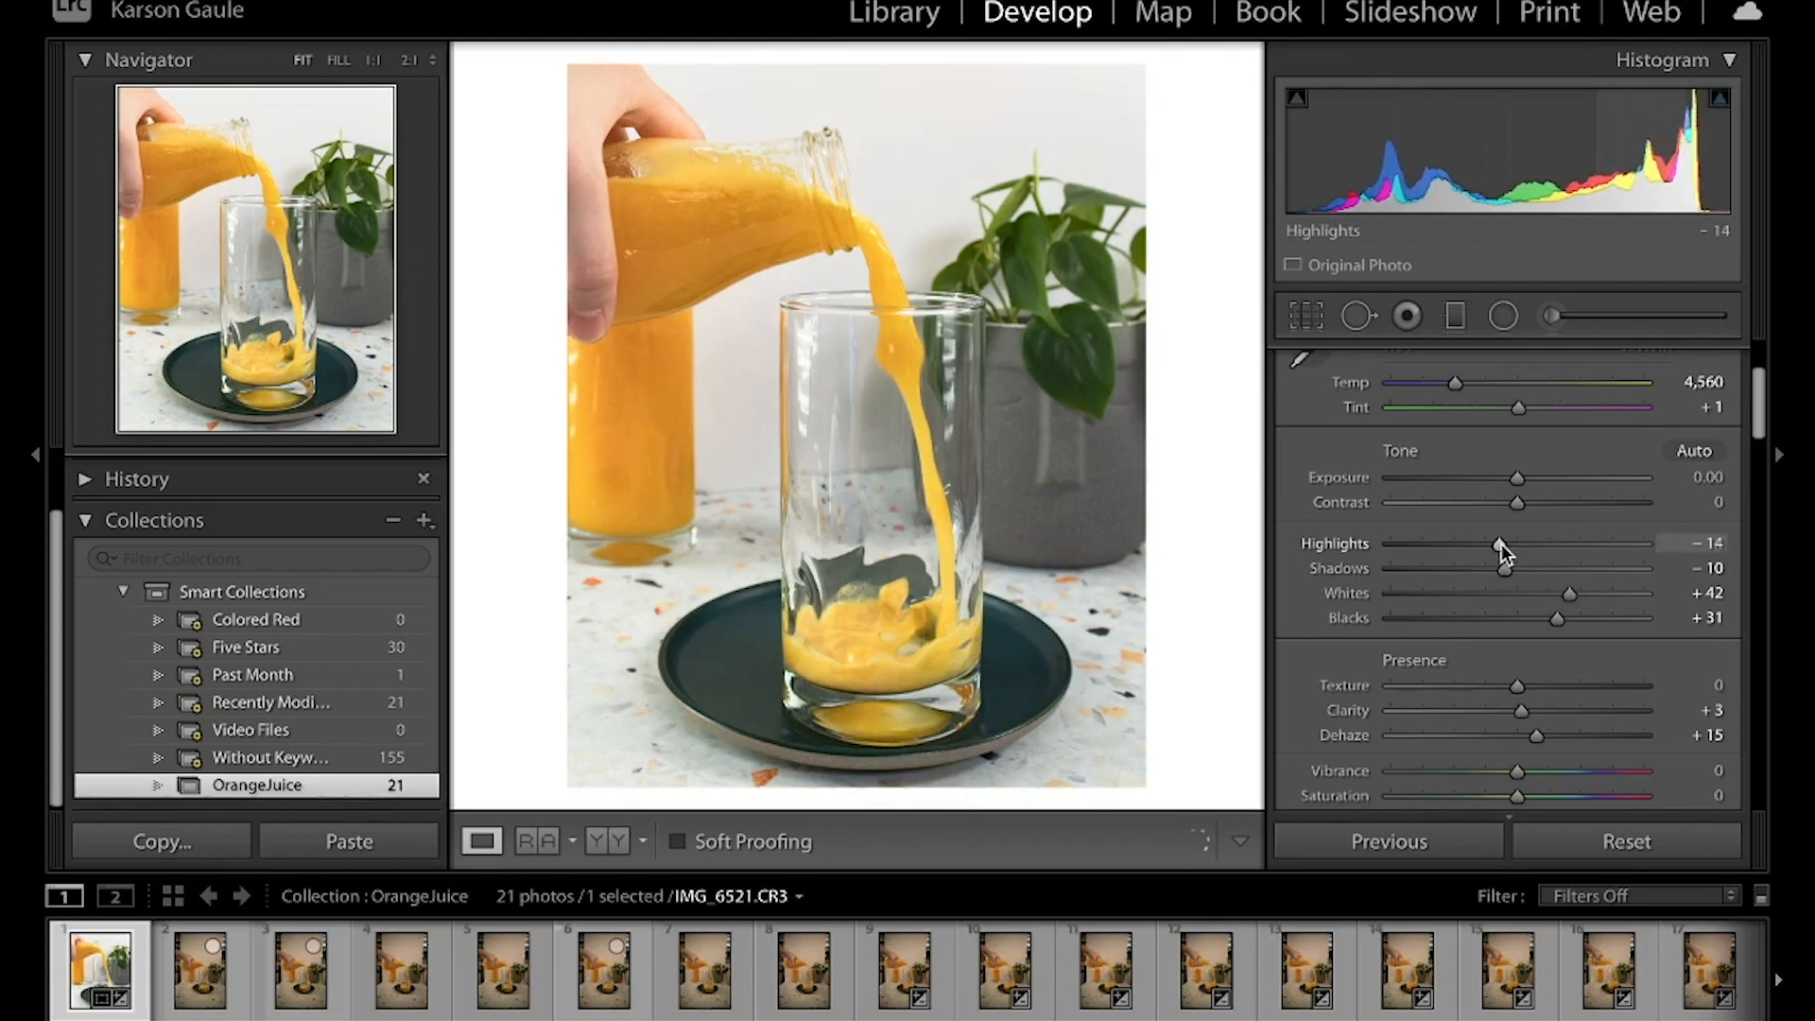
key(backslash)
key(backslash)
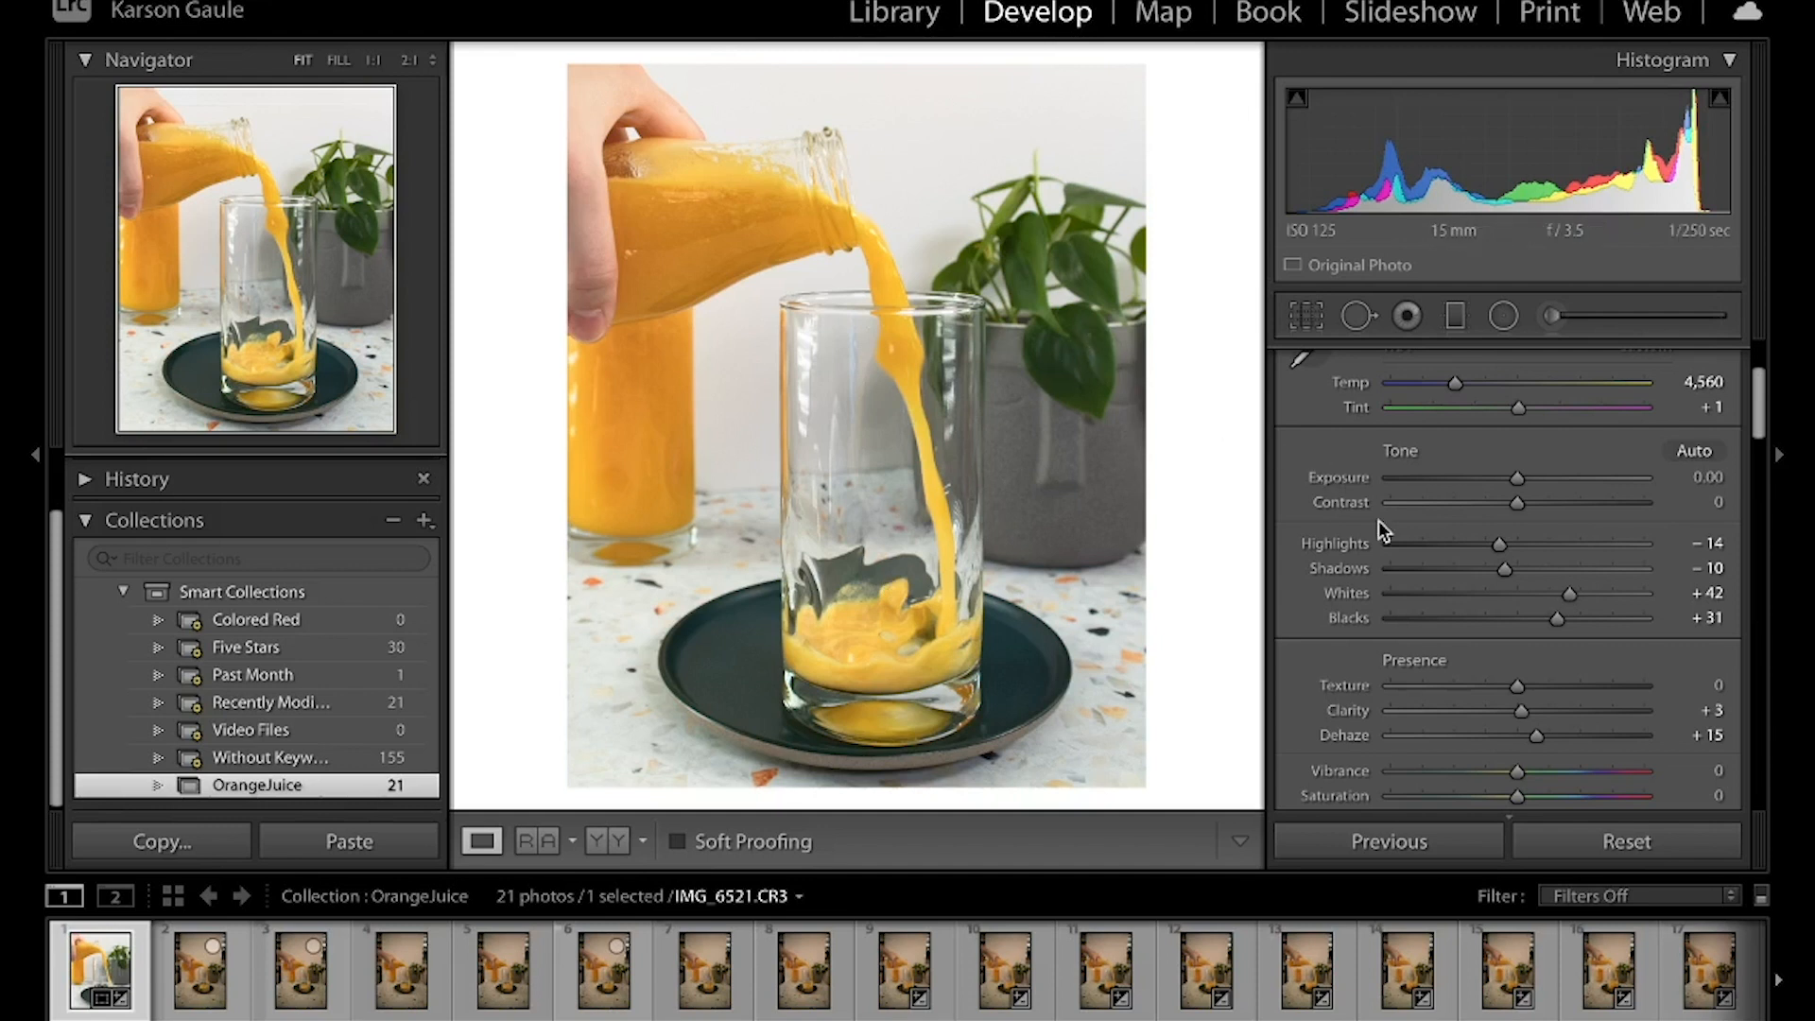
Reduce the Green saturation to -22 in the HSL adjustments, and compare with the before view
scroll(1378, 522, down, 15)
scroll(1378, 520, down, 5)
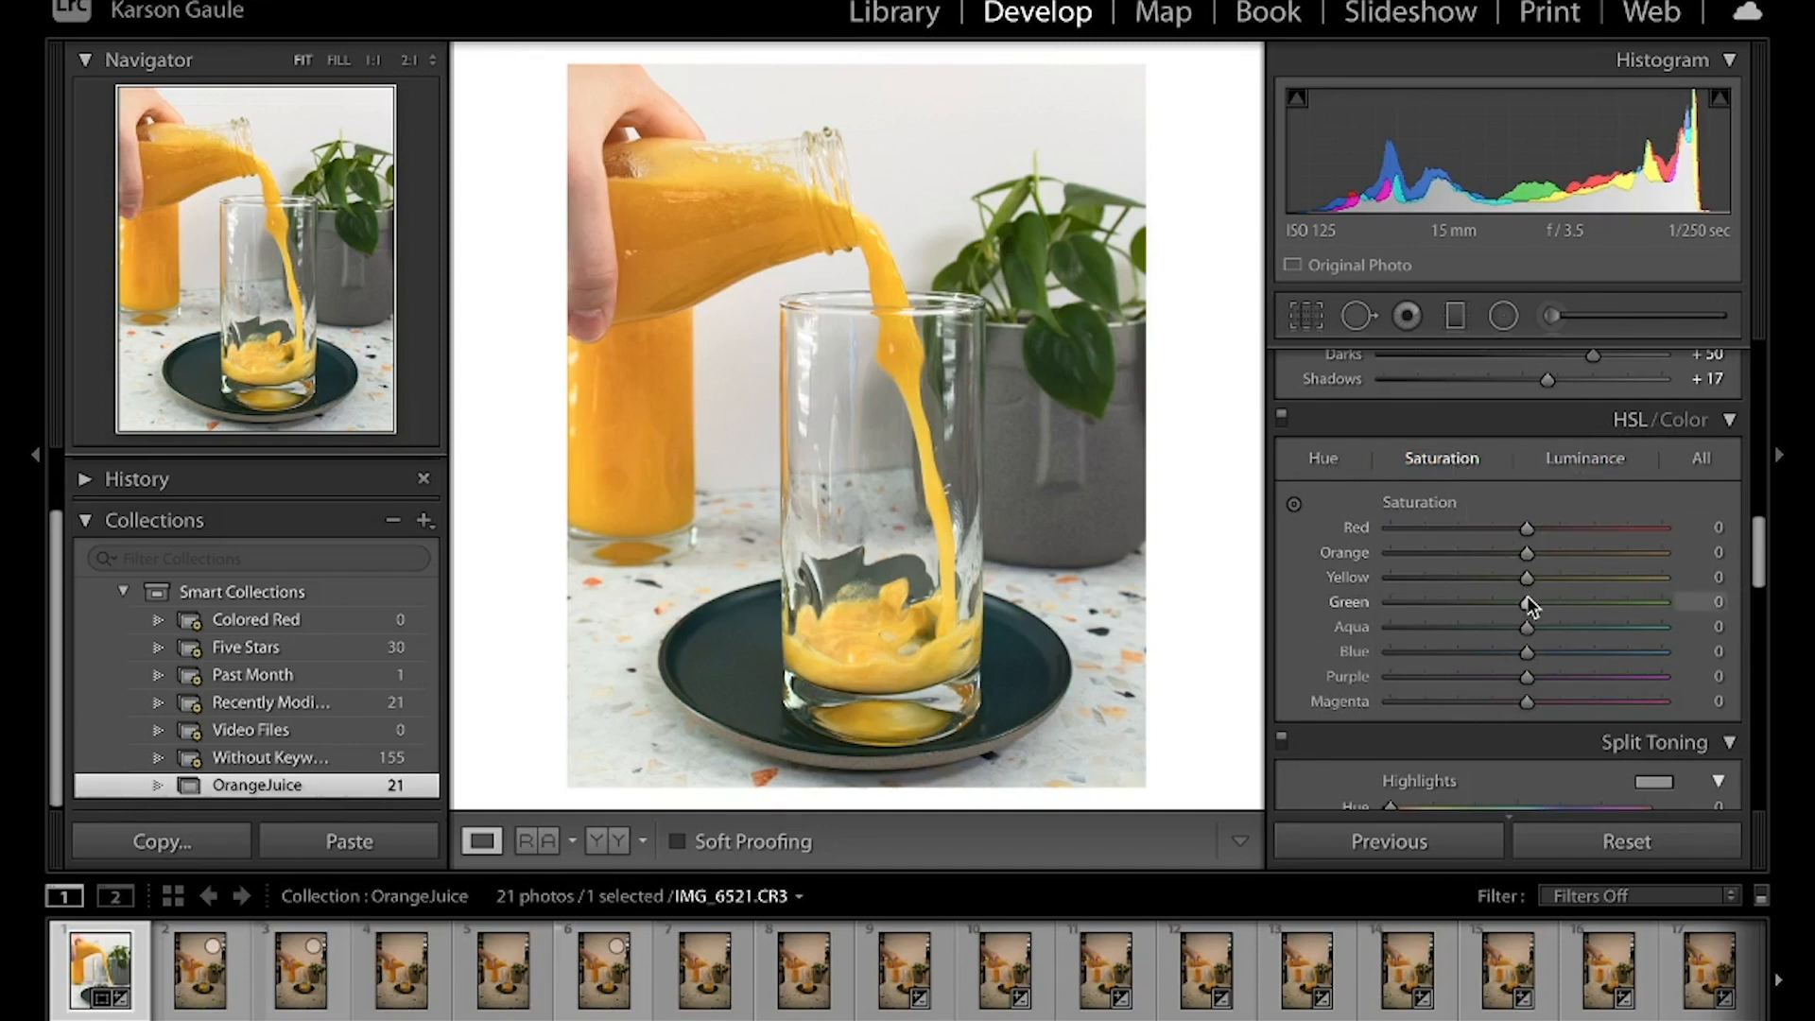
drag(1528, 602, 1497, 602)
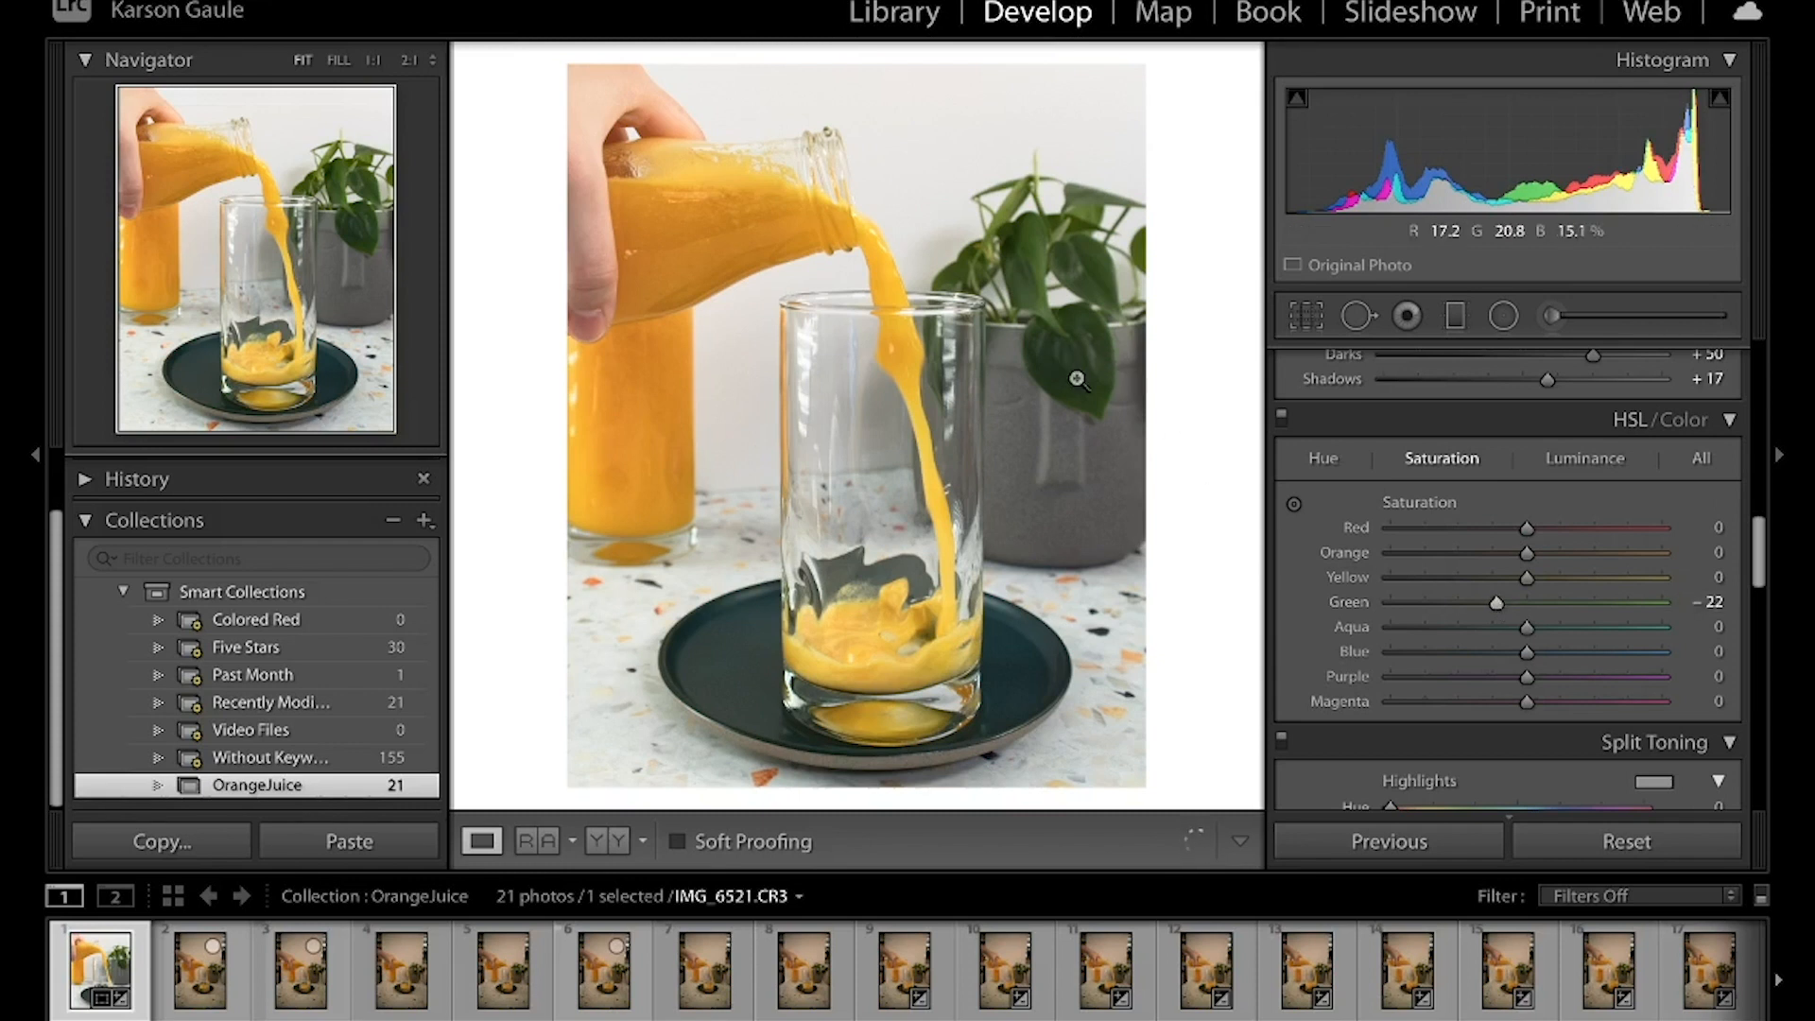
key(backslash)
key(backslash)
Set the sharpening Amount to 72 and raise its Masking slightly, and compare with the before view
scroll(1539, 633, down, 10)
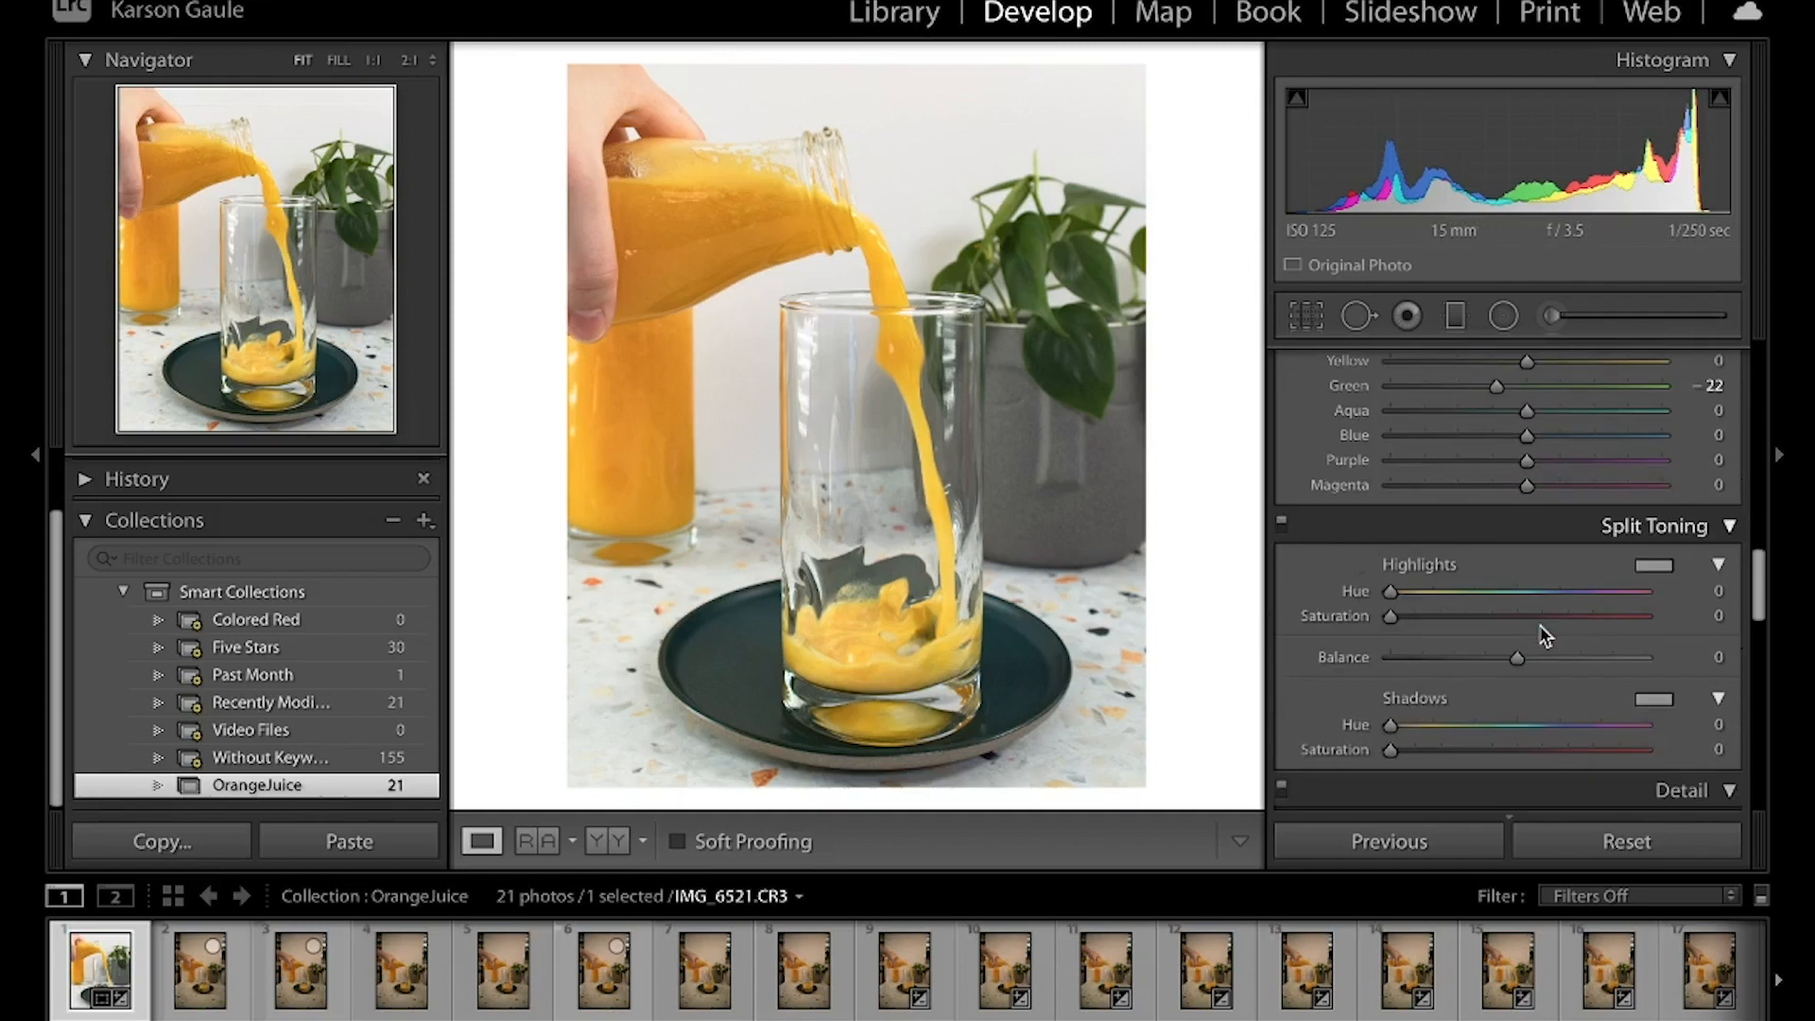
scroll(1540, 626, down, 5)
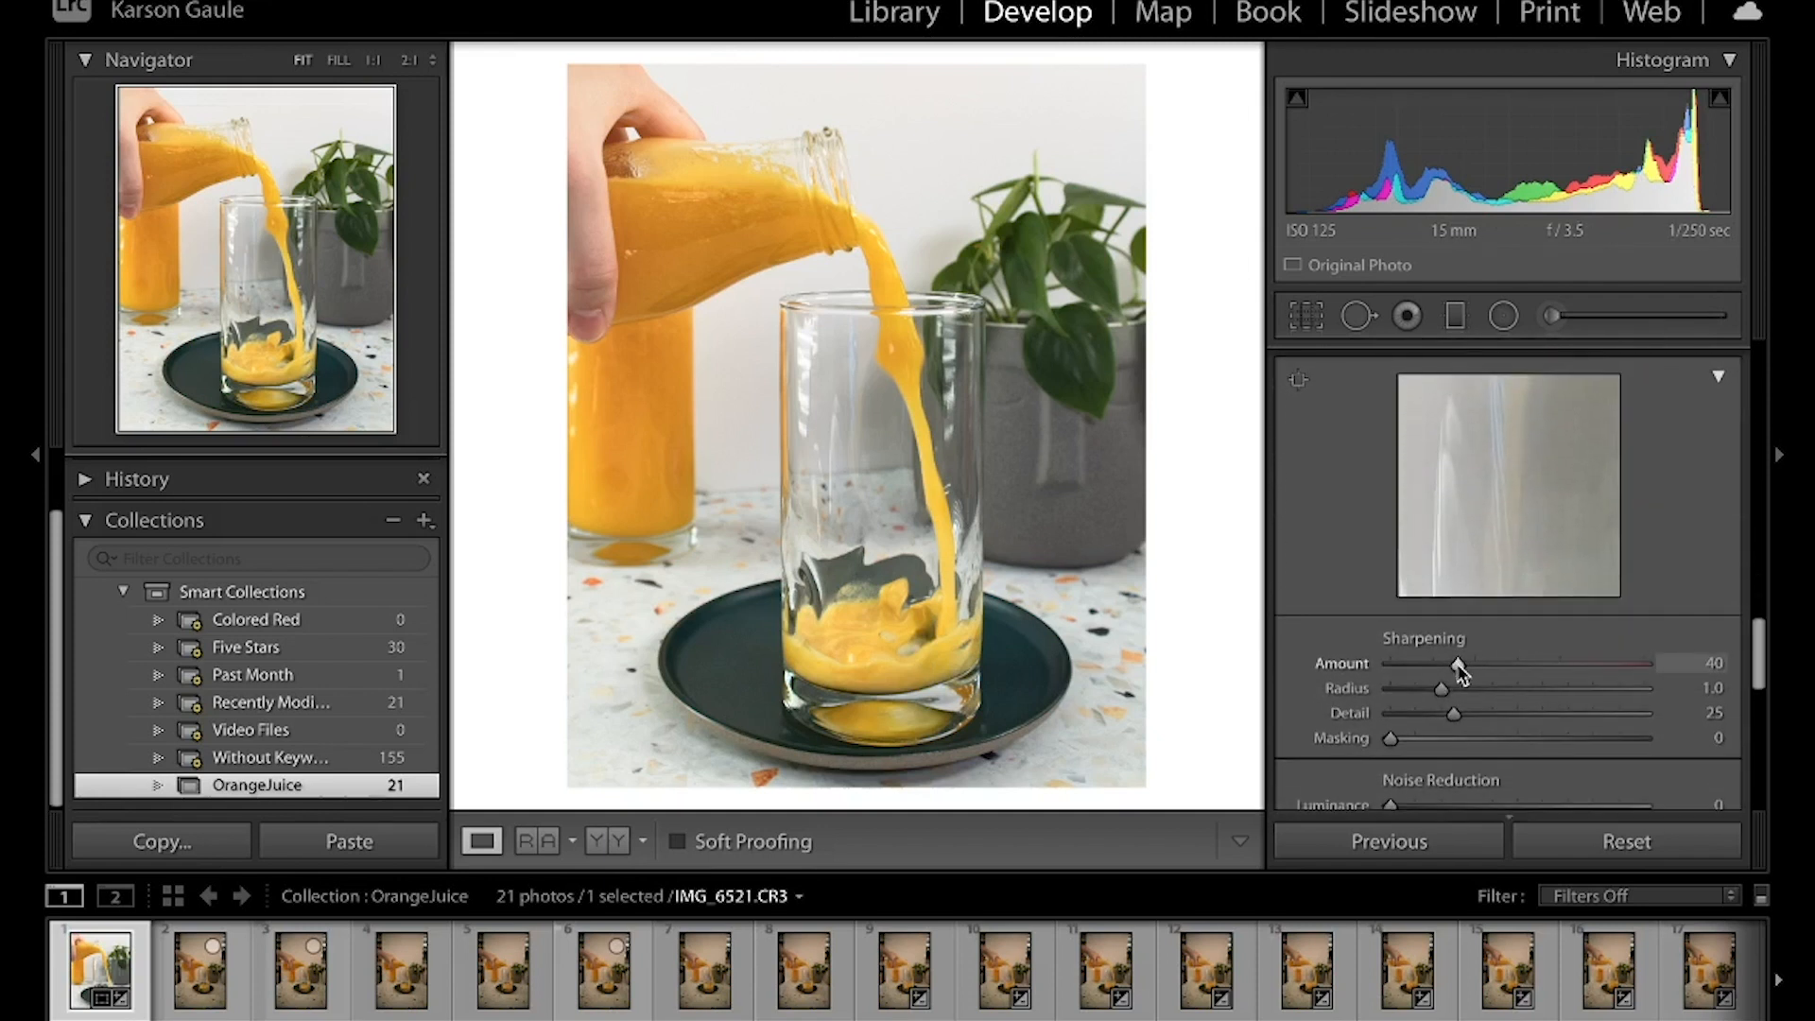
drag(1461, 669, 1515, 669)
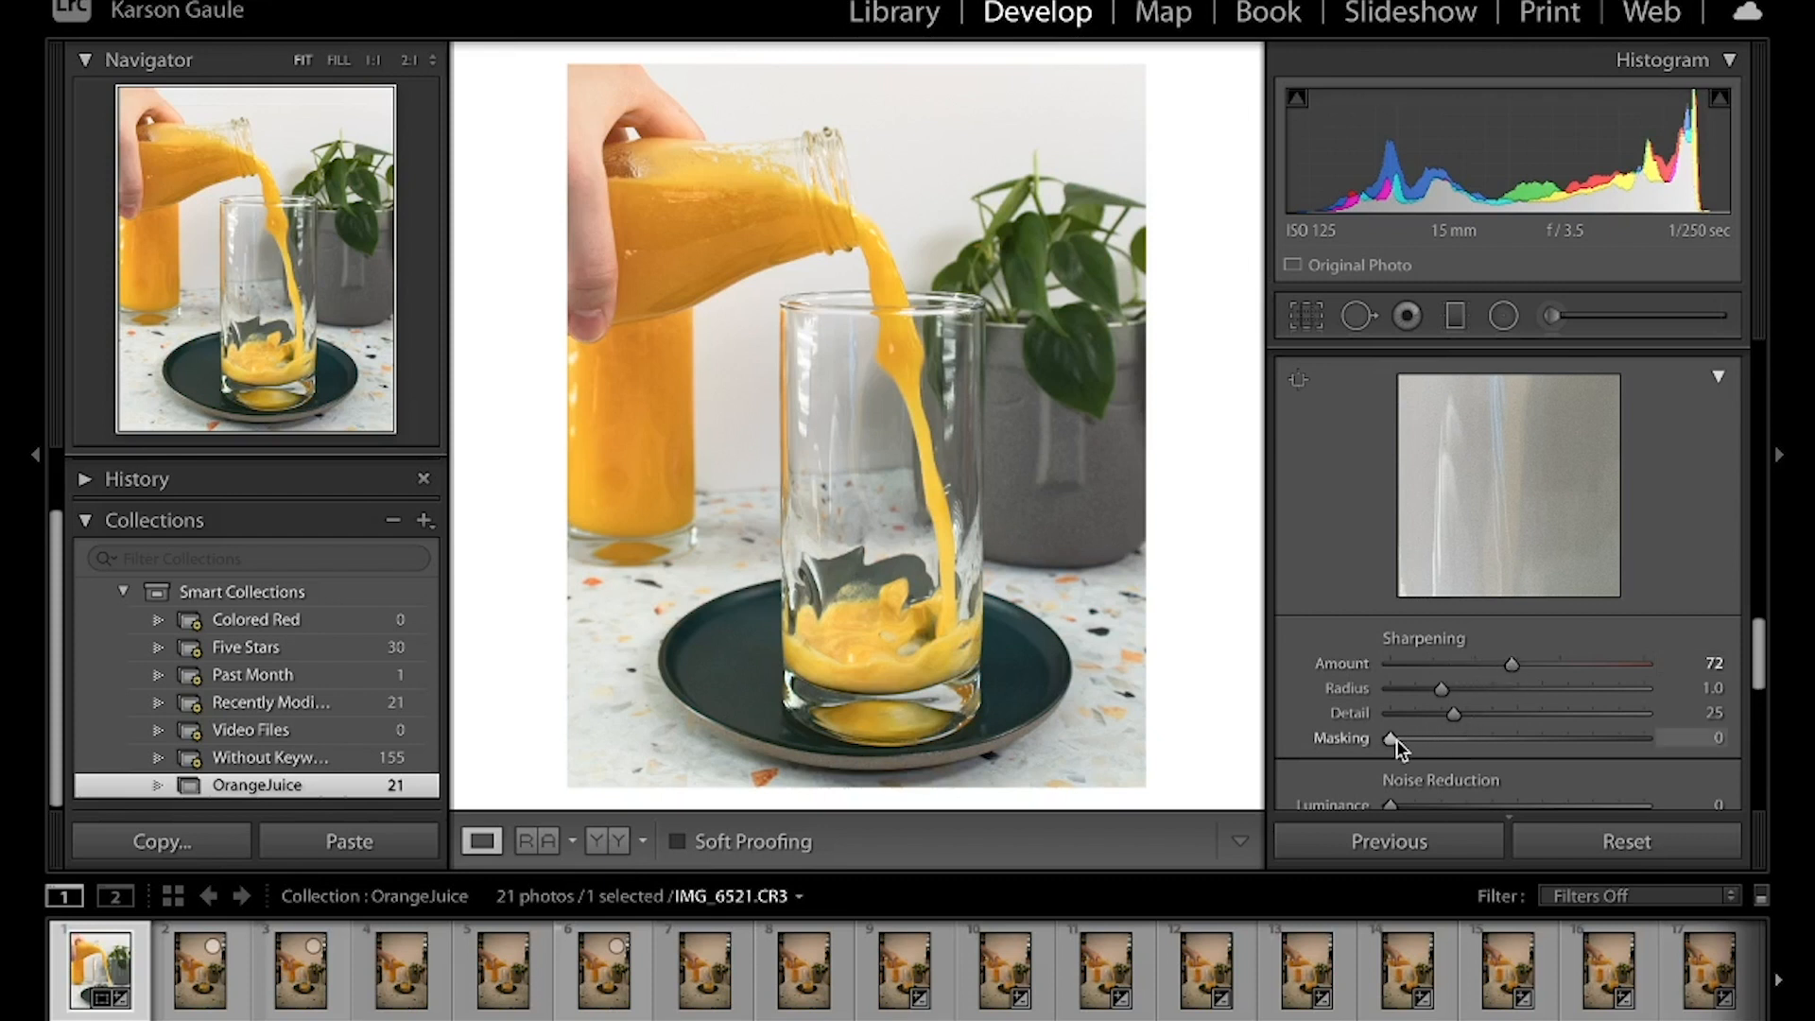
drag(1397, 739, 1432, 737)
scroll(1560, 689, up, 5)
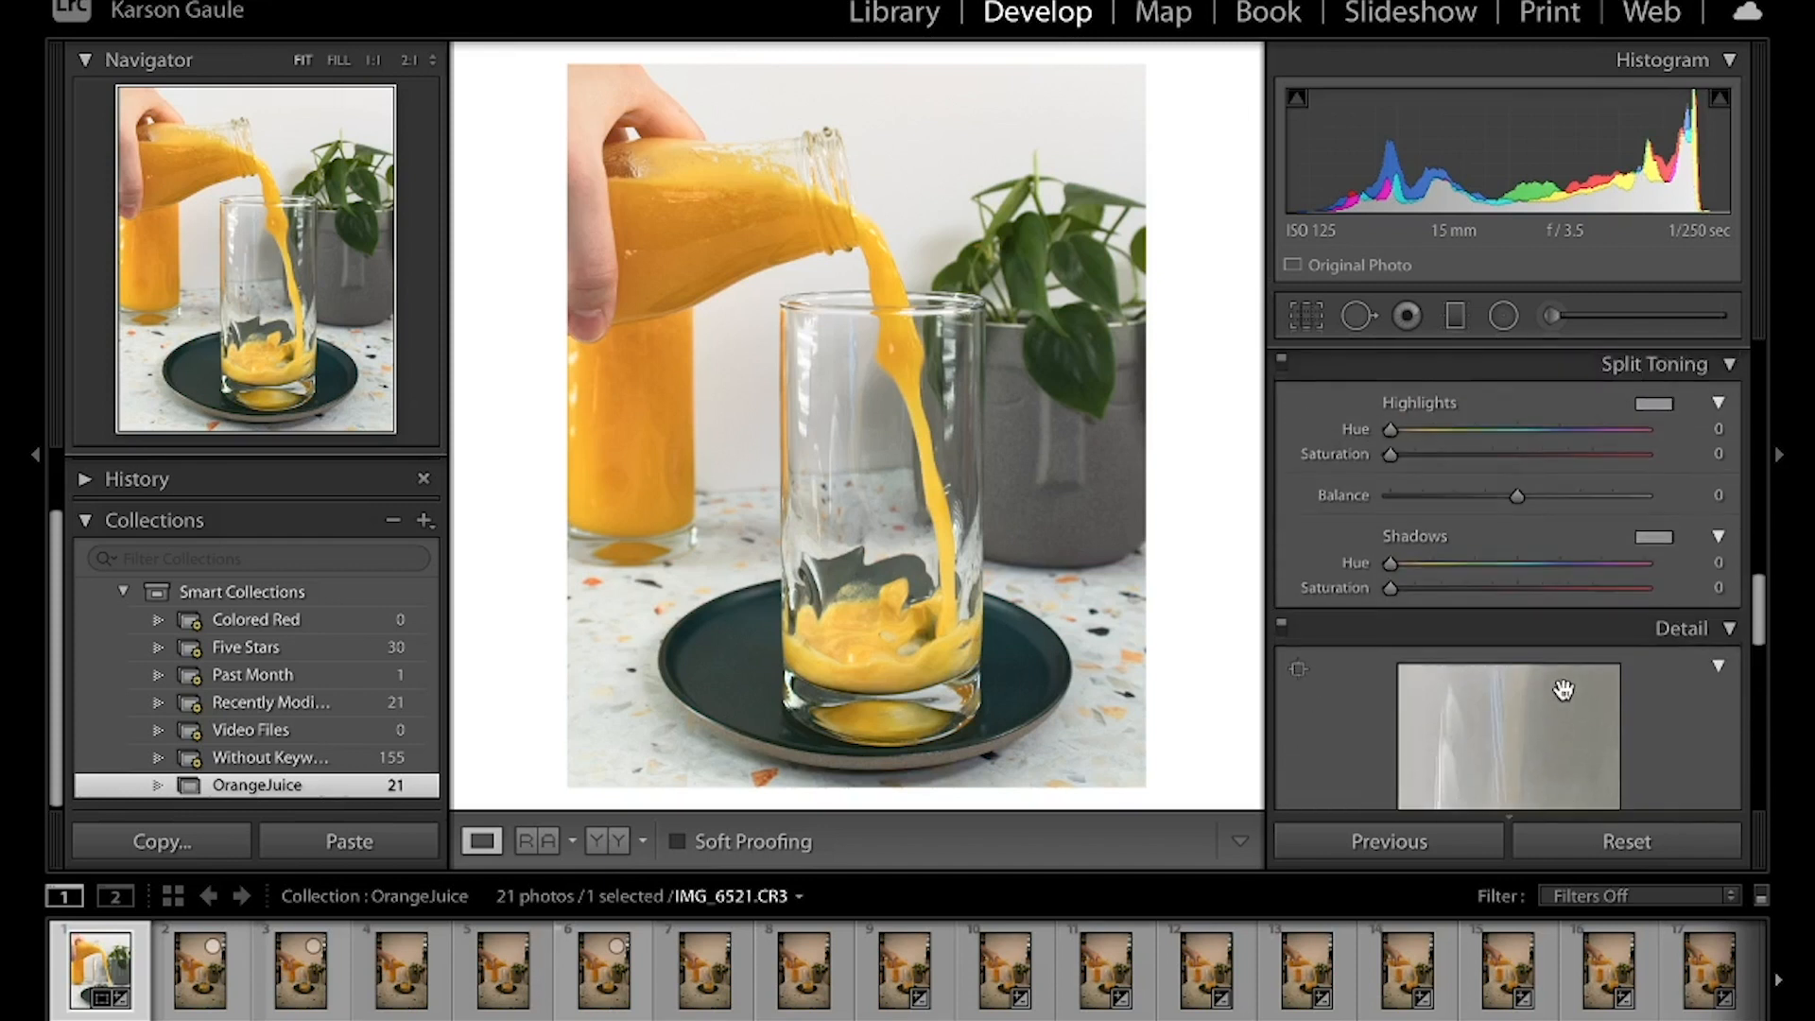
key(backslash)
key(backslash)
Draw a tall elliptical radial filter and centre it over the drinking glass
scroll(1544, 416, up, 3)
scroll(1544, 417, up, 15)
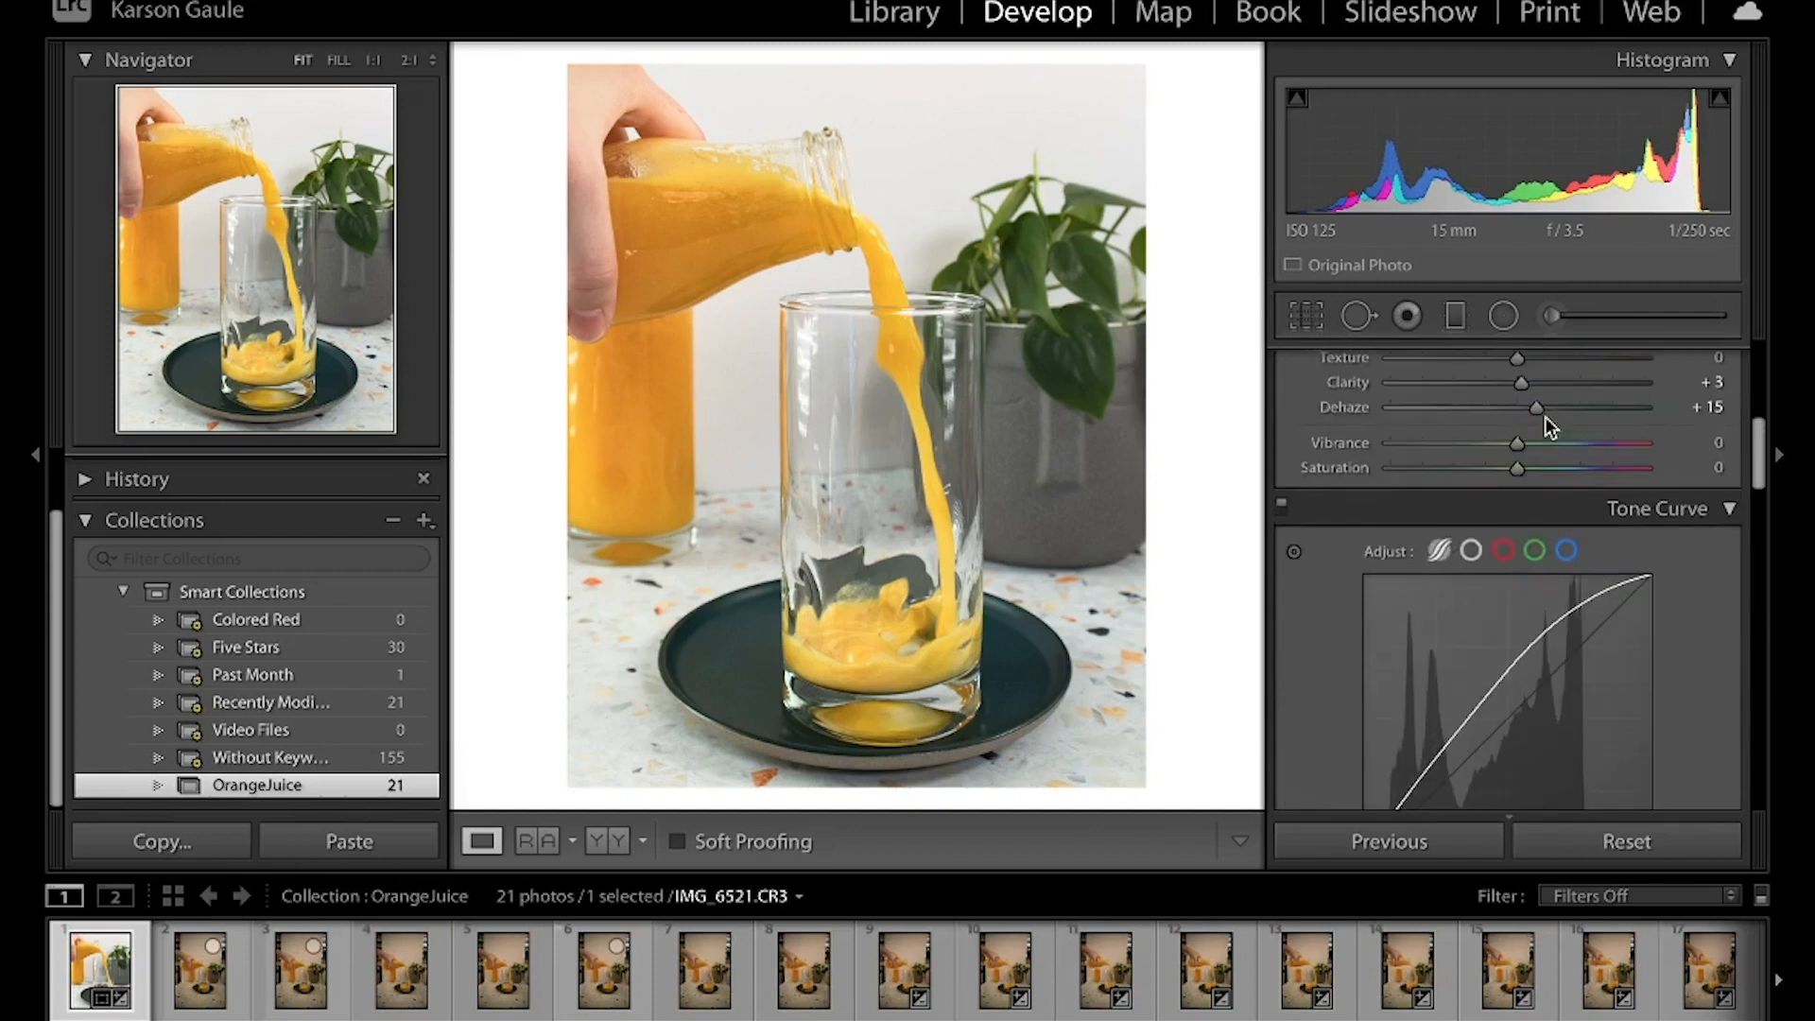
scroll(1544, 417, up, 1)
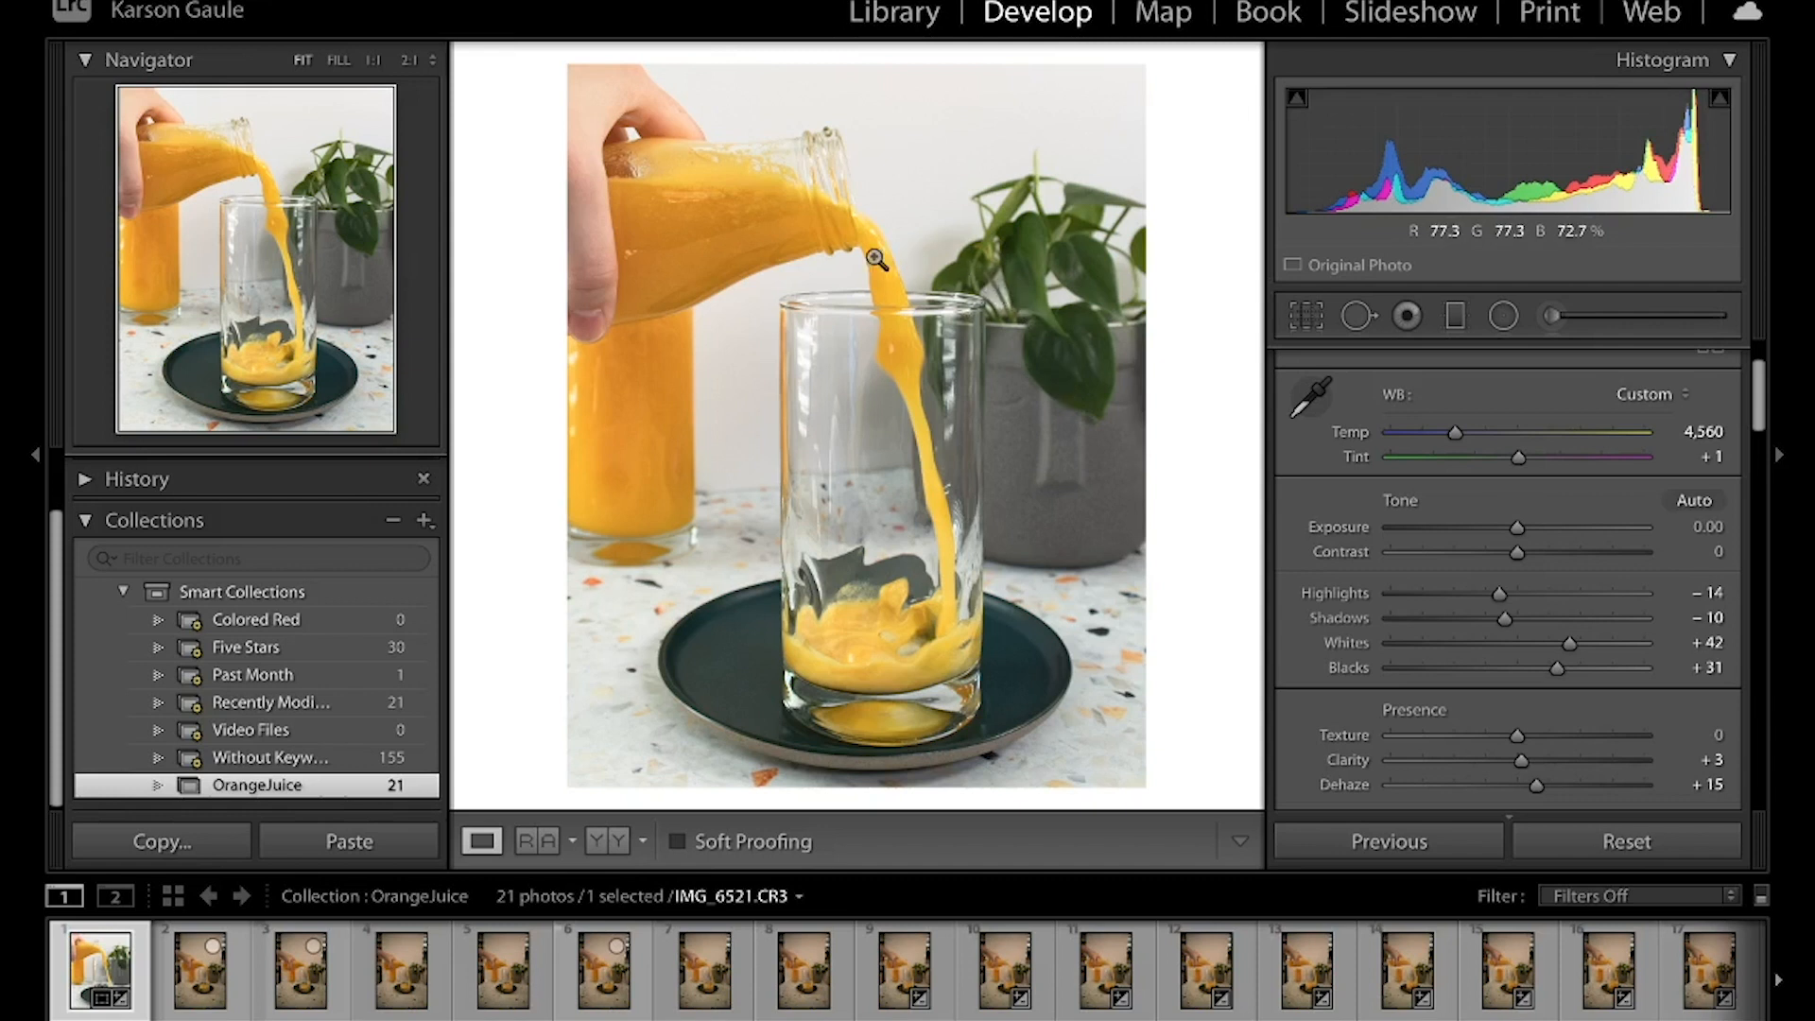
click(1503, 314)
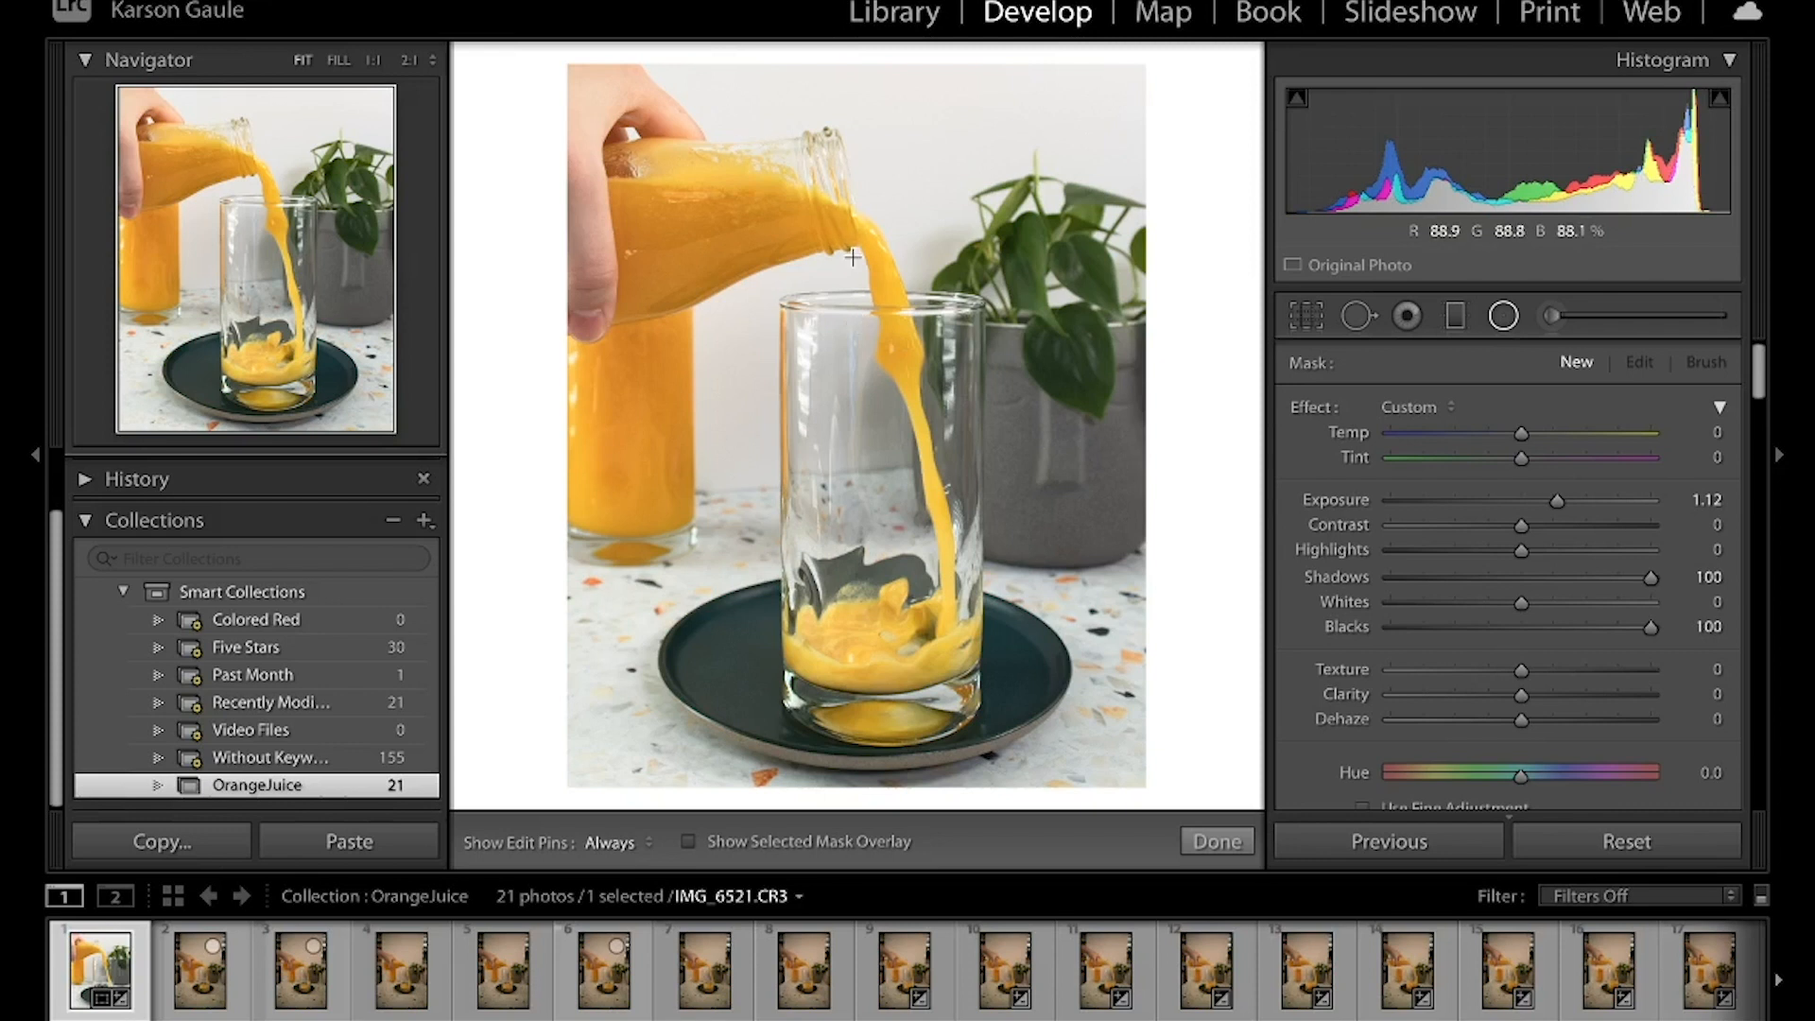
mouse_move(852, 259)
mouse_down()
mouse_move(967, 444)
mouse_move(989, 557)
mouse_move(1021, 571)
mouse_up()
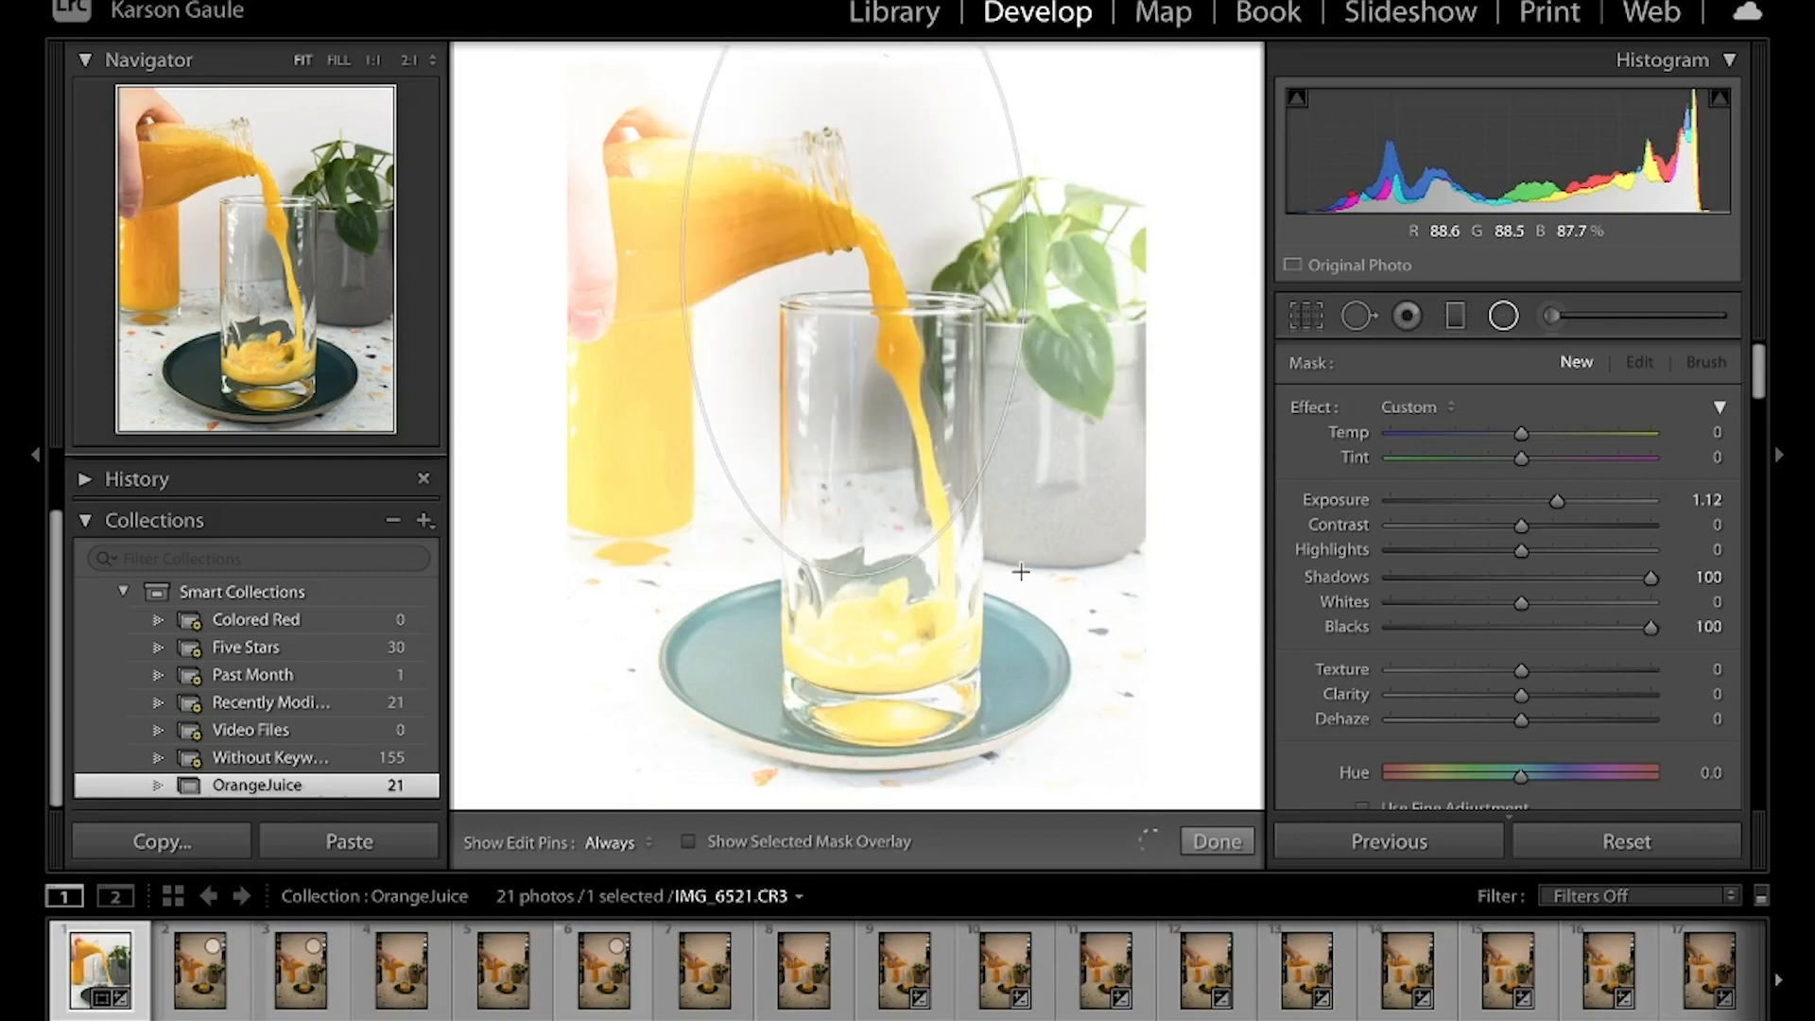
drag(851, 251, 879, 484)
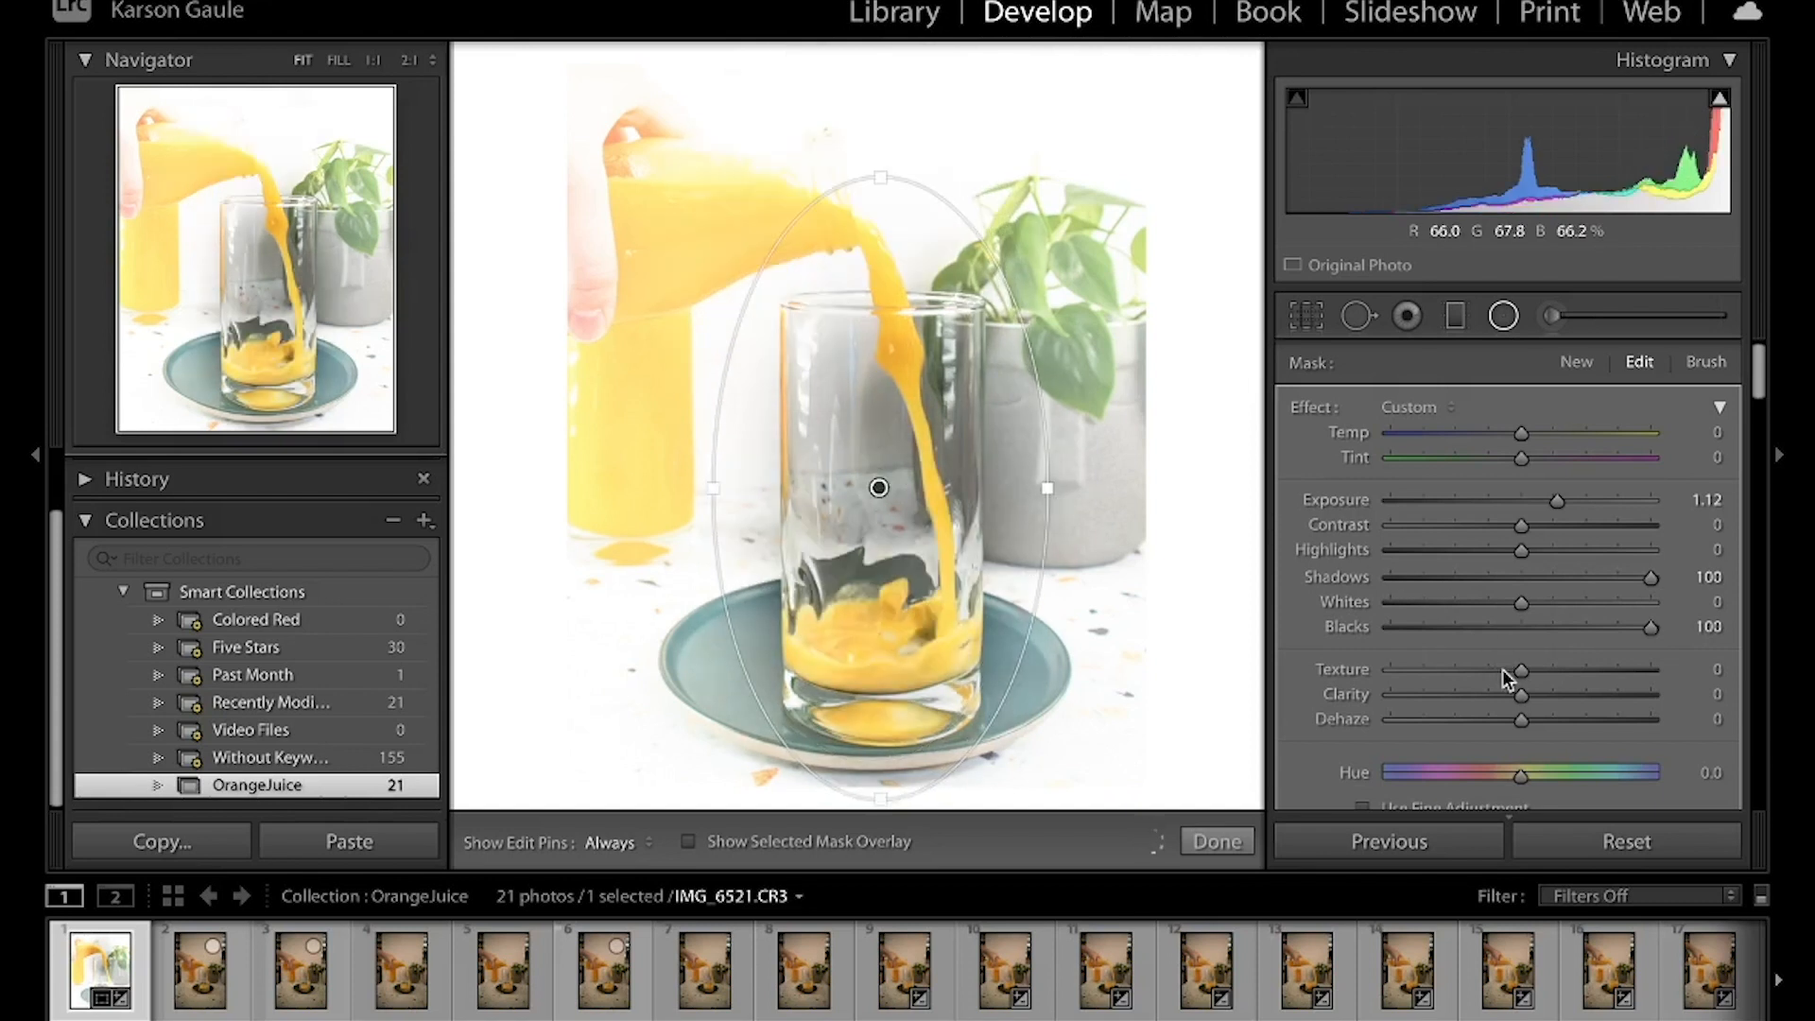
Set the radial filter's Feather to 76
scroll(1508, 678, down, 2)
scroll(1503, 671, down, 3)
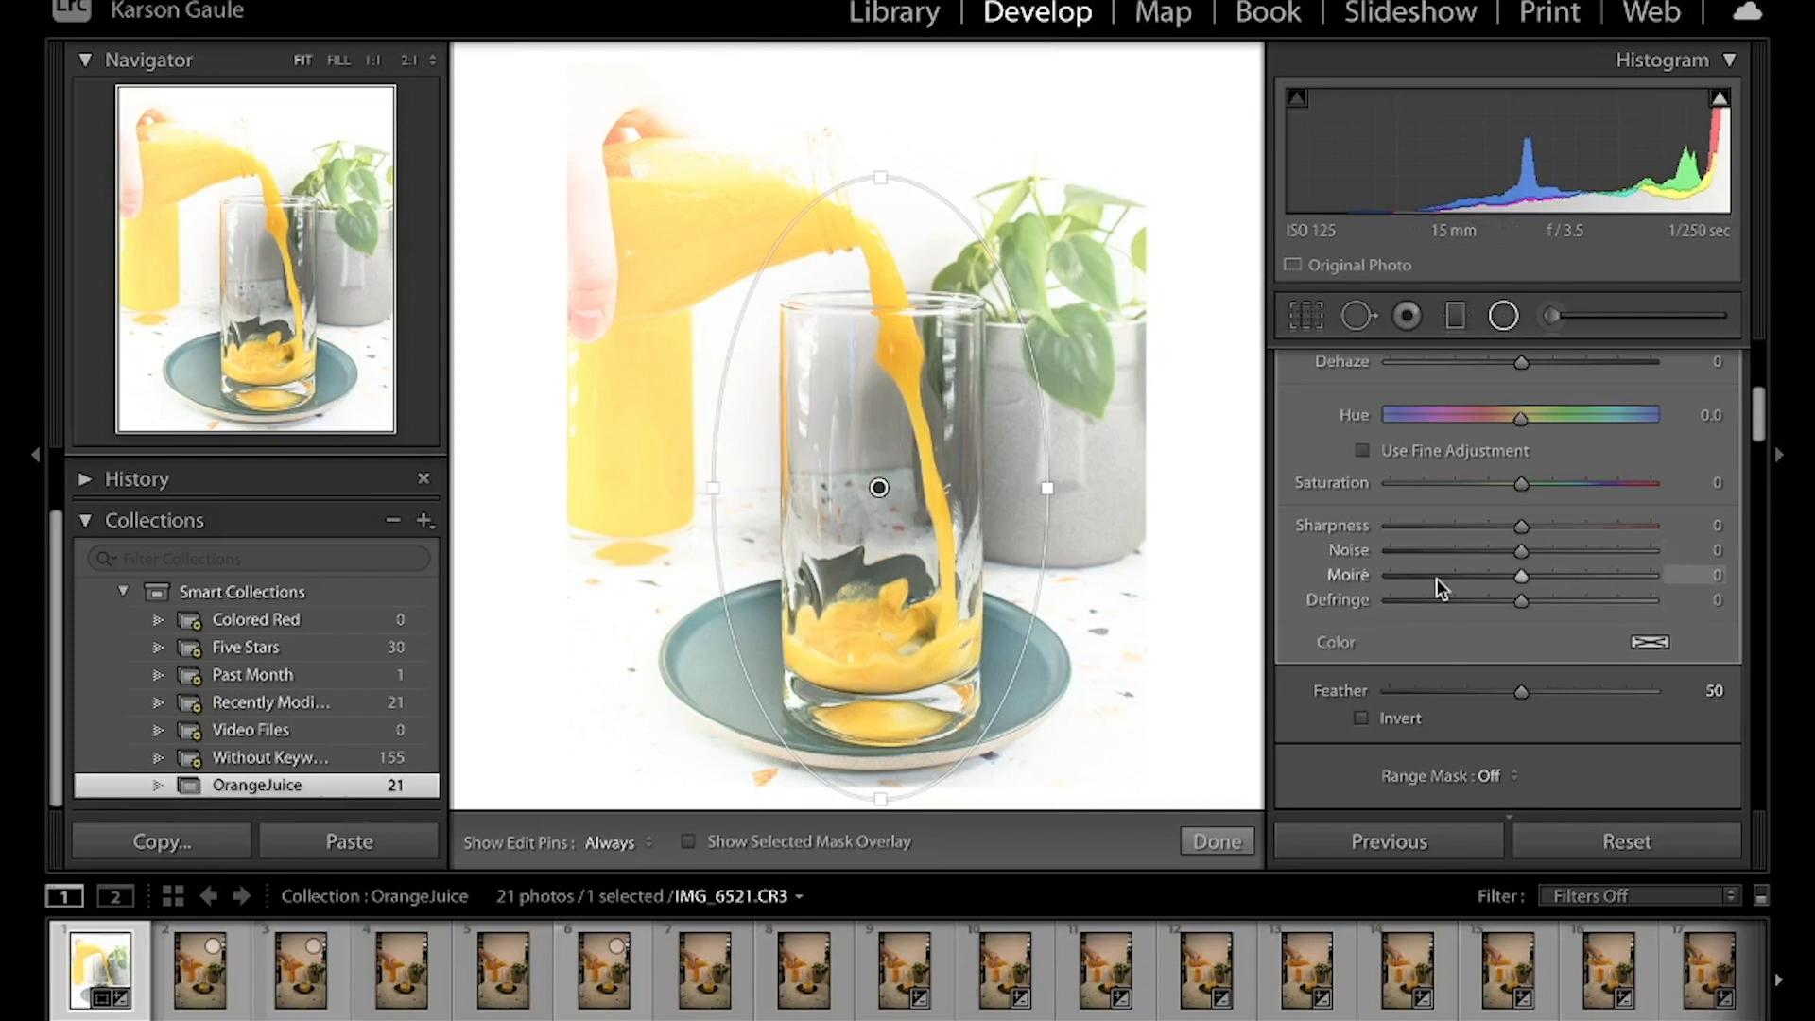
scroll(1437, 577, up, 2)
scroll(1437, 579, down, 3)
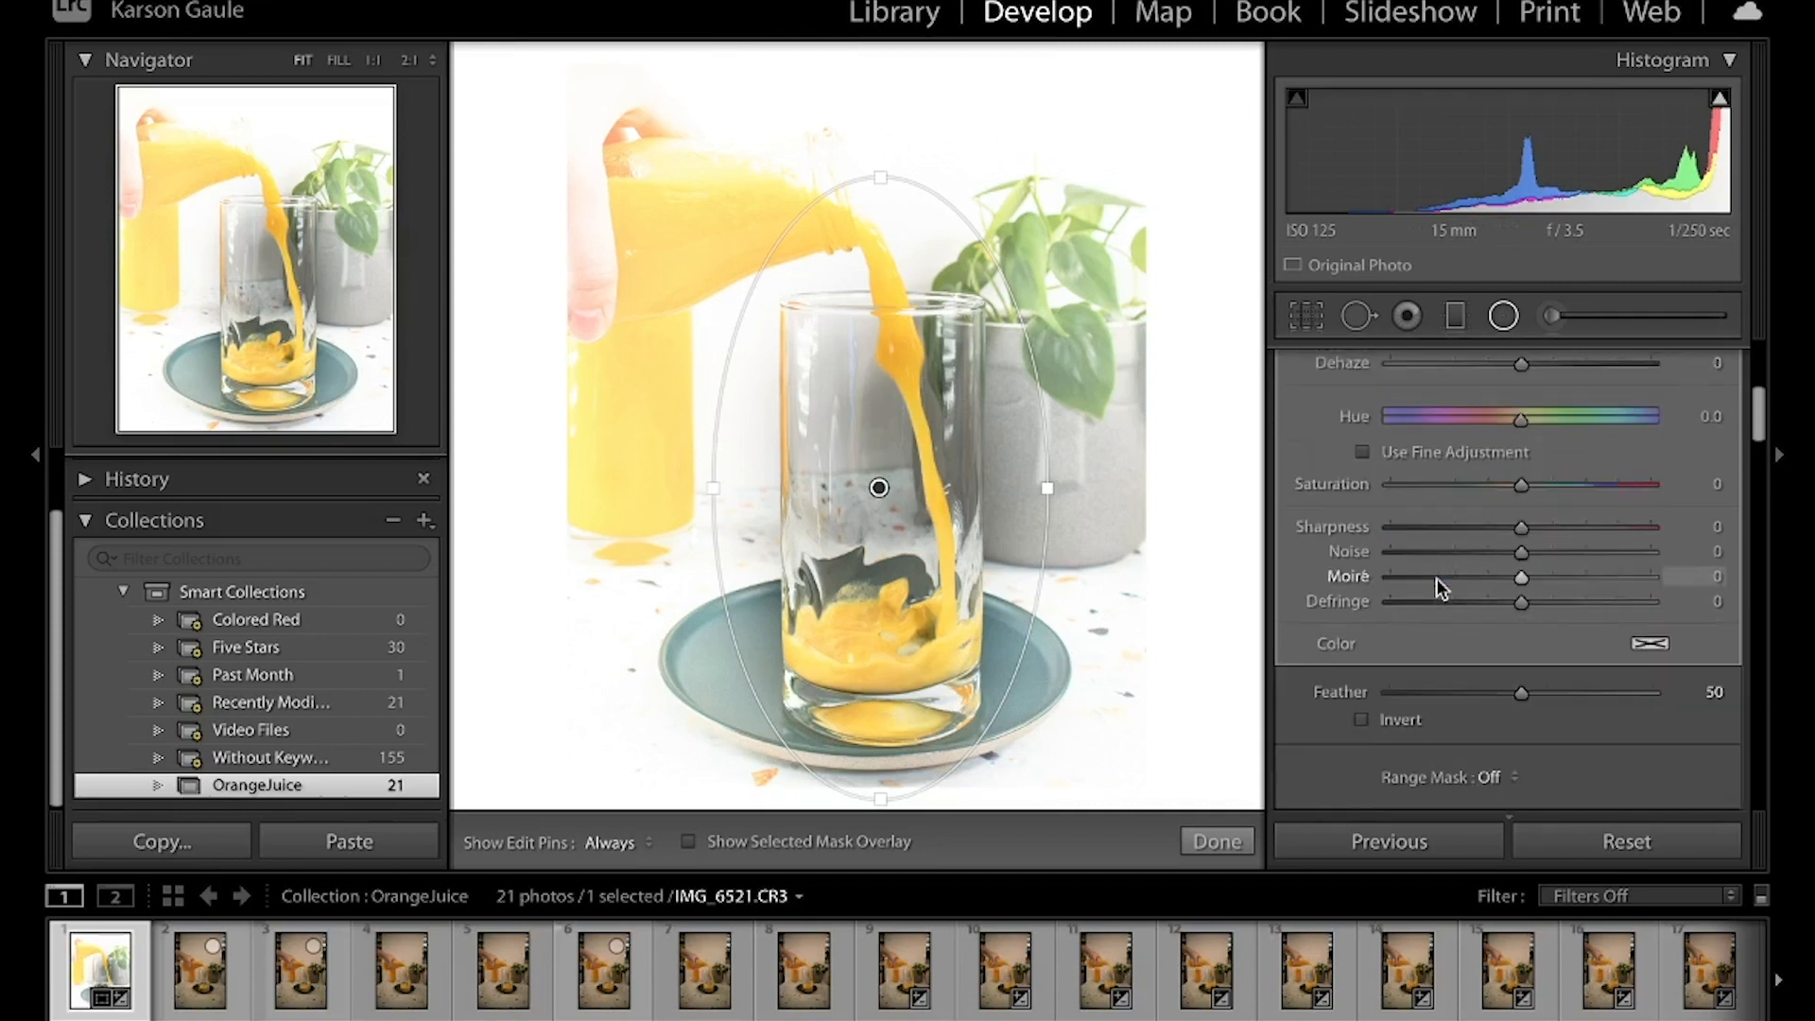
drag(1518, 682, 1584, 680)
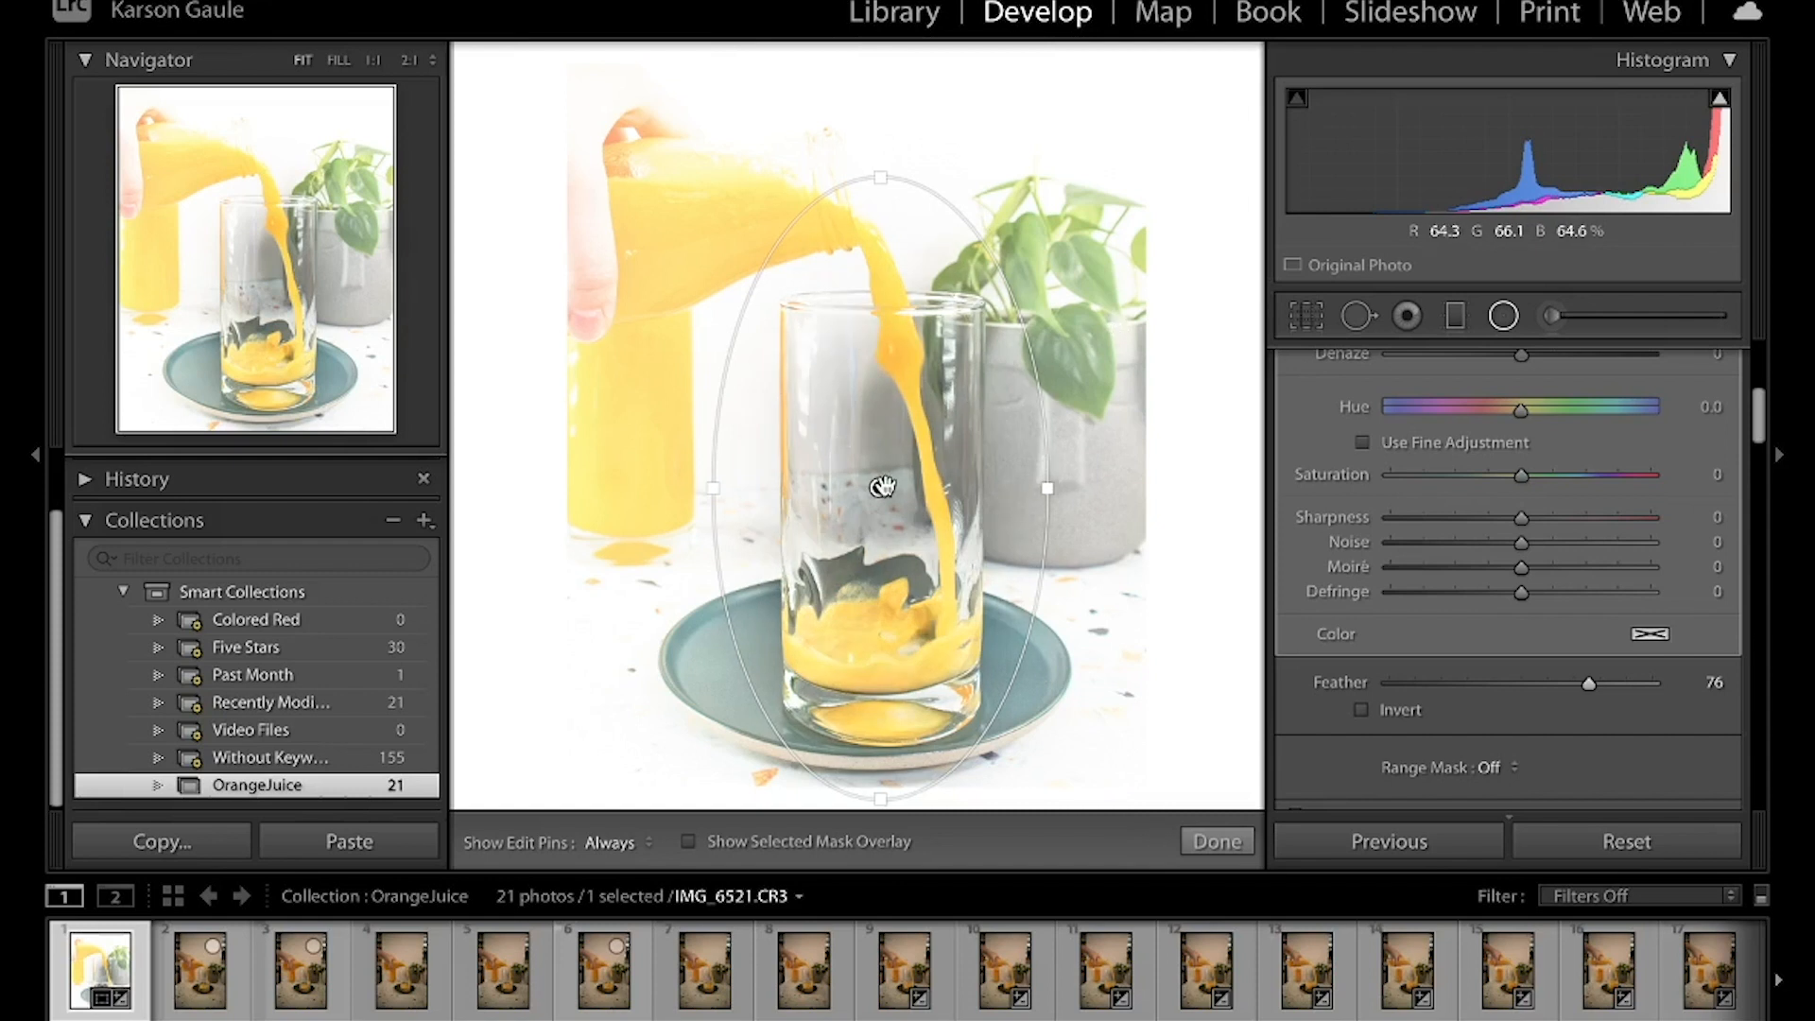
Enlarge and recentre the radial filter's ellipse around the glass, and preview its mask inverted
drag(882, 486, 869, 492)
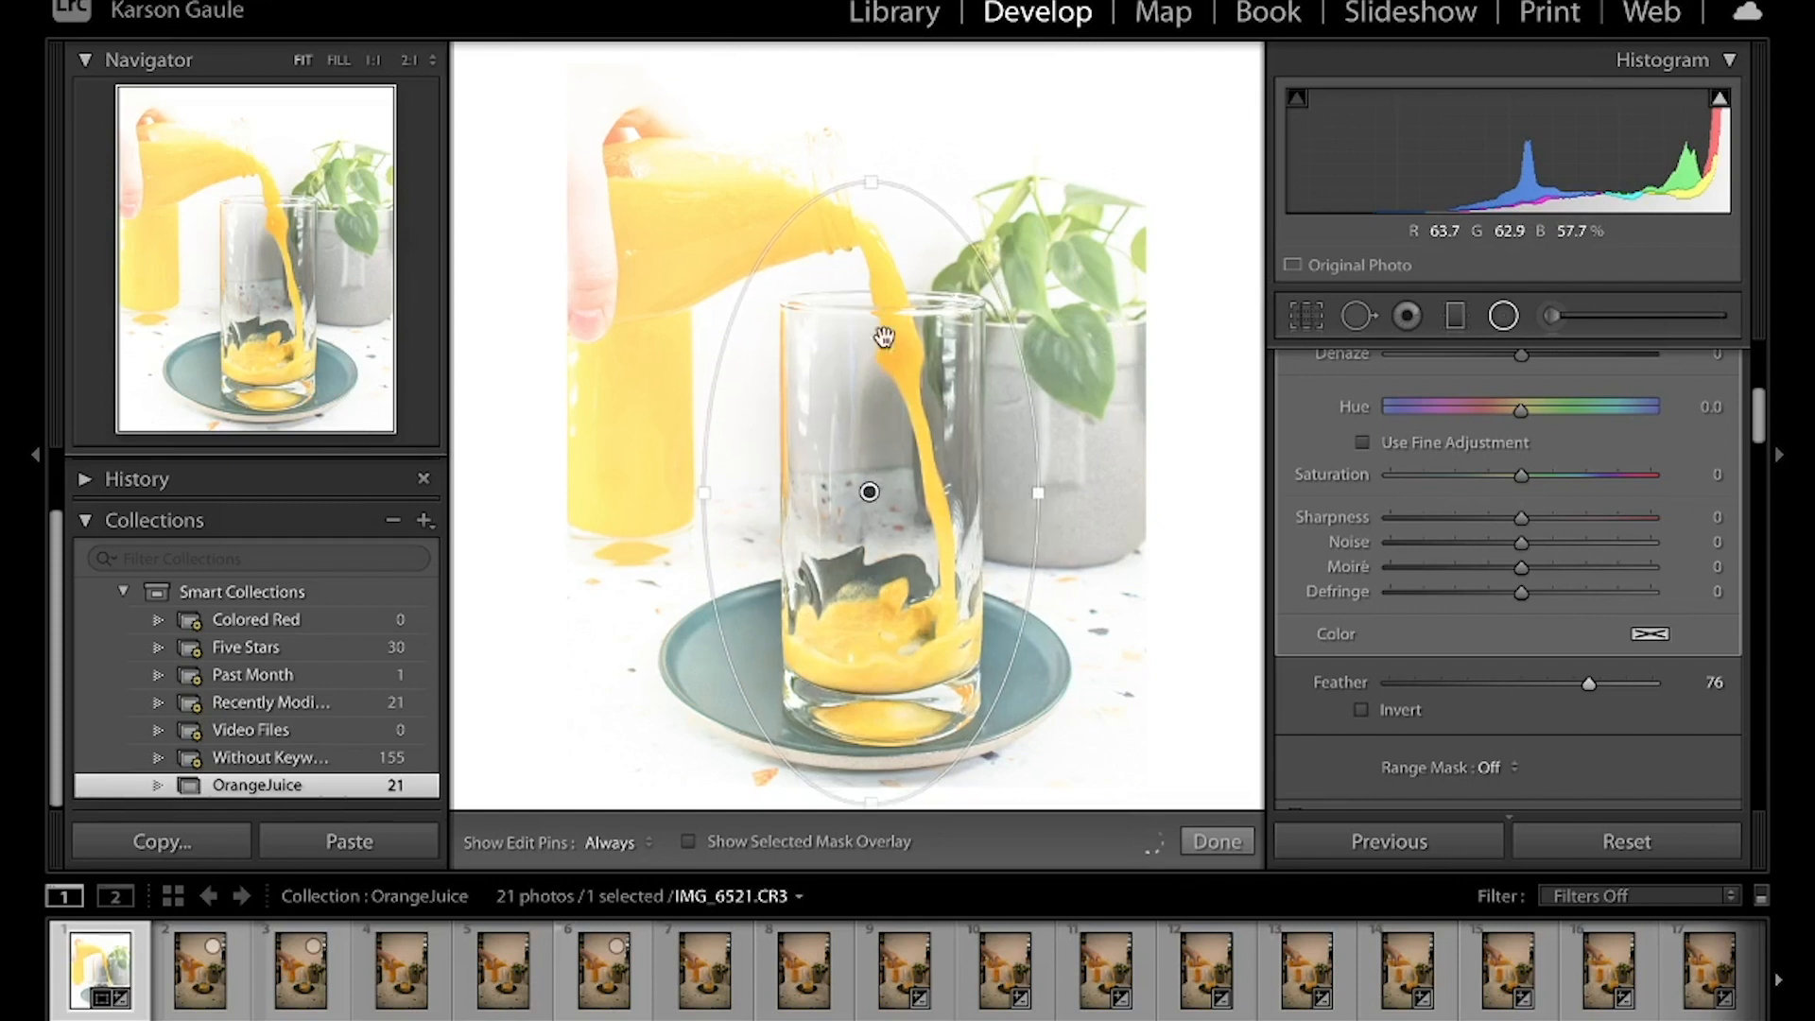
drag(870, 183, 871, 167)
drag(1040, 491, 1071, 488)
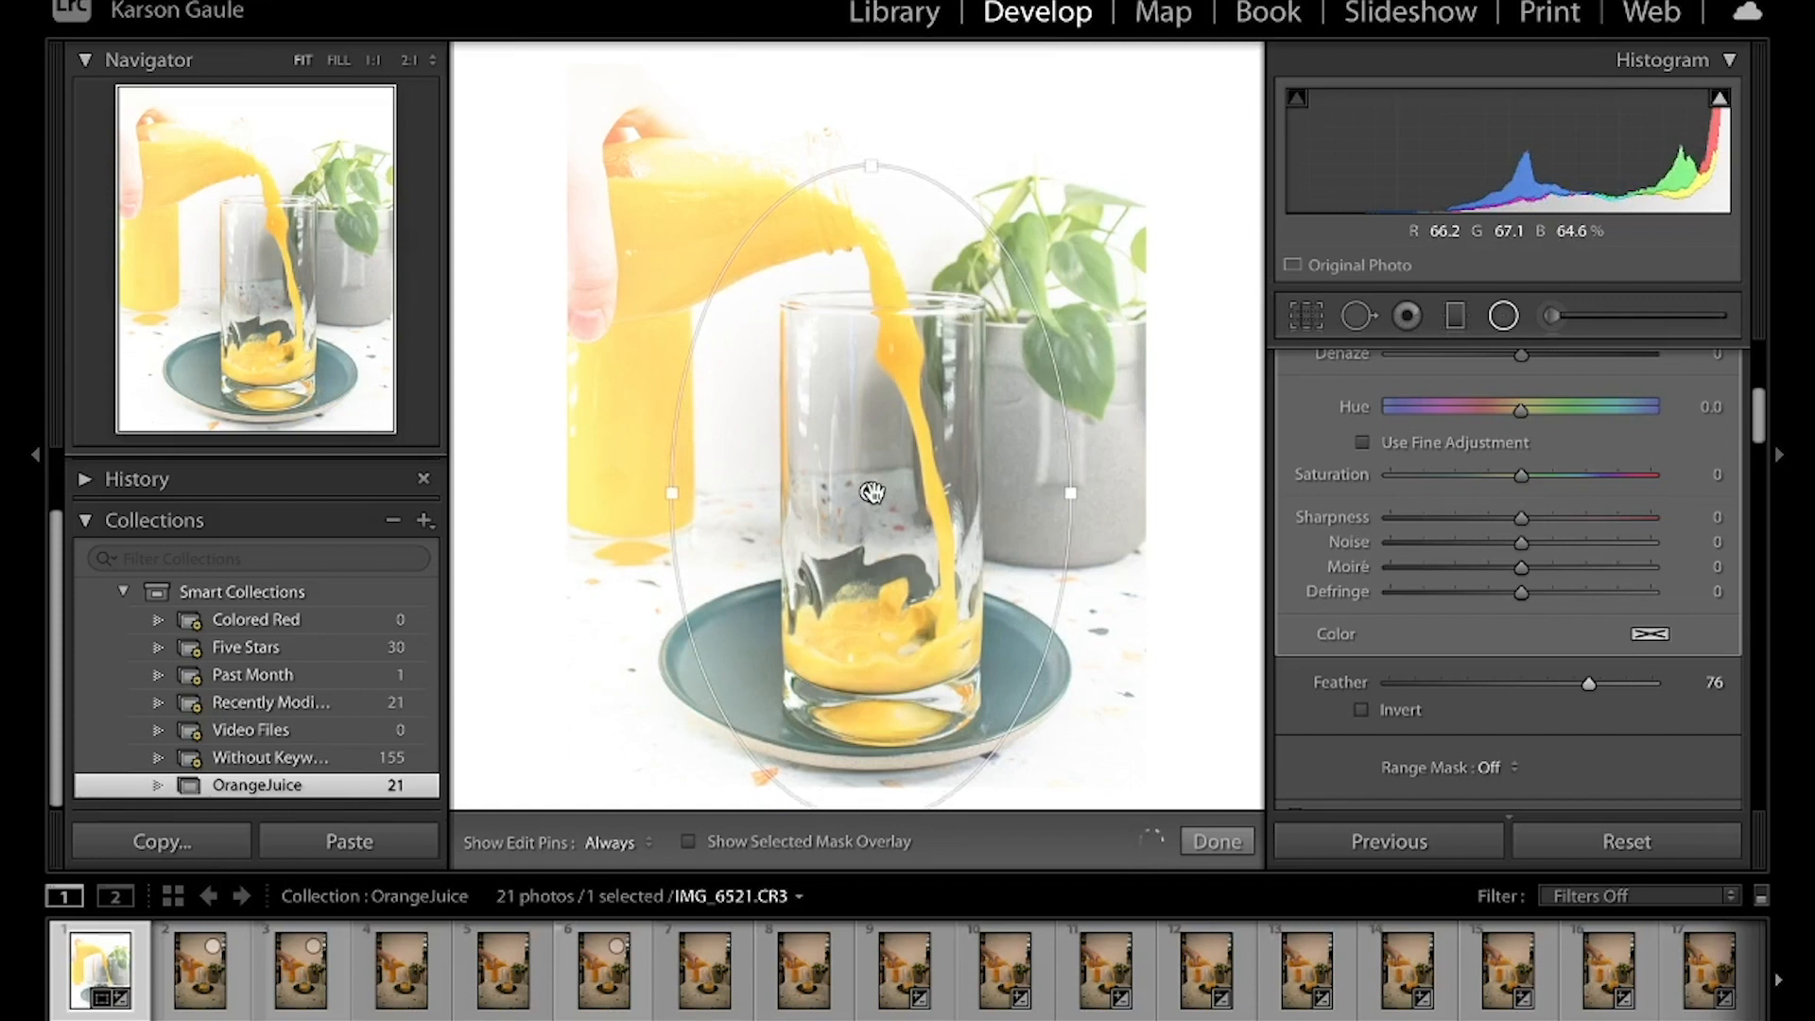
drag(883, 496, 886, 495)
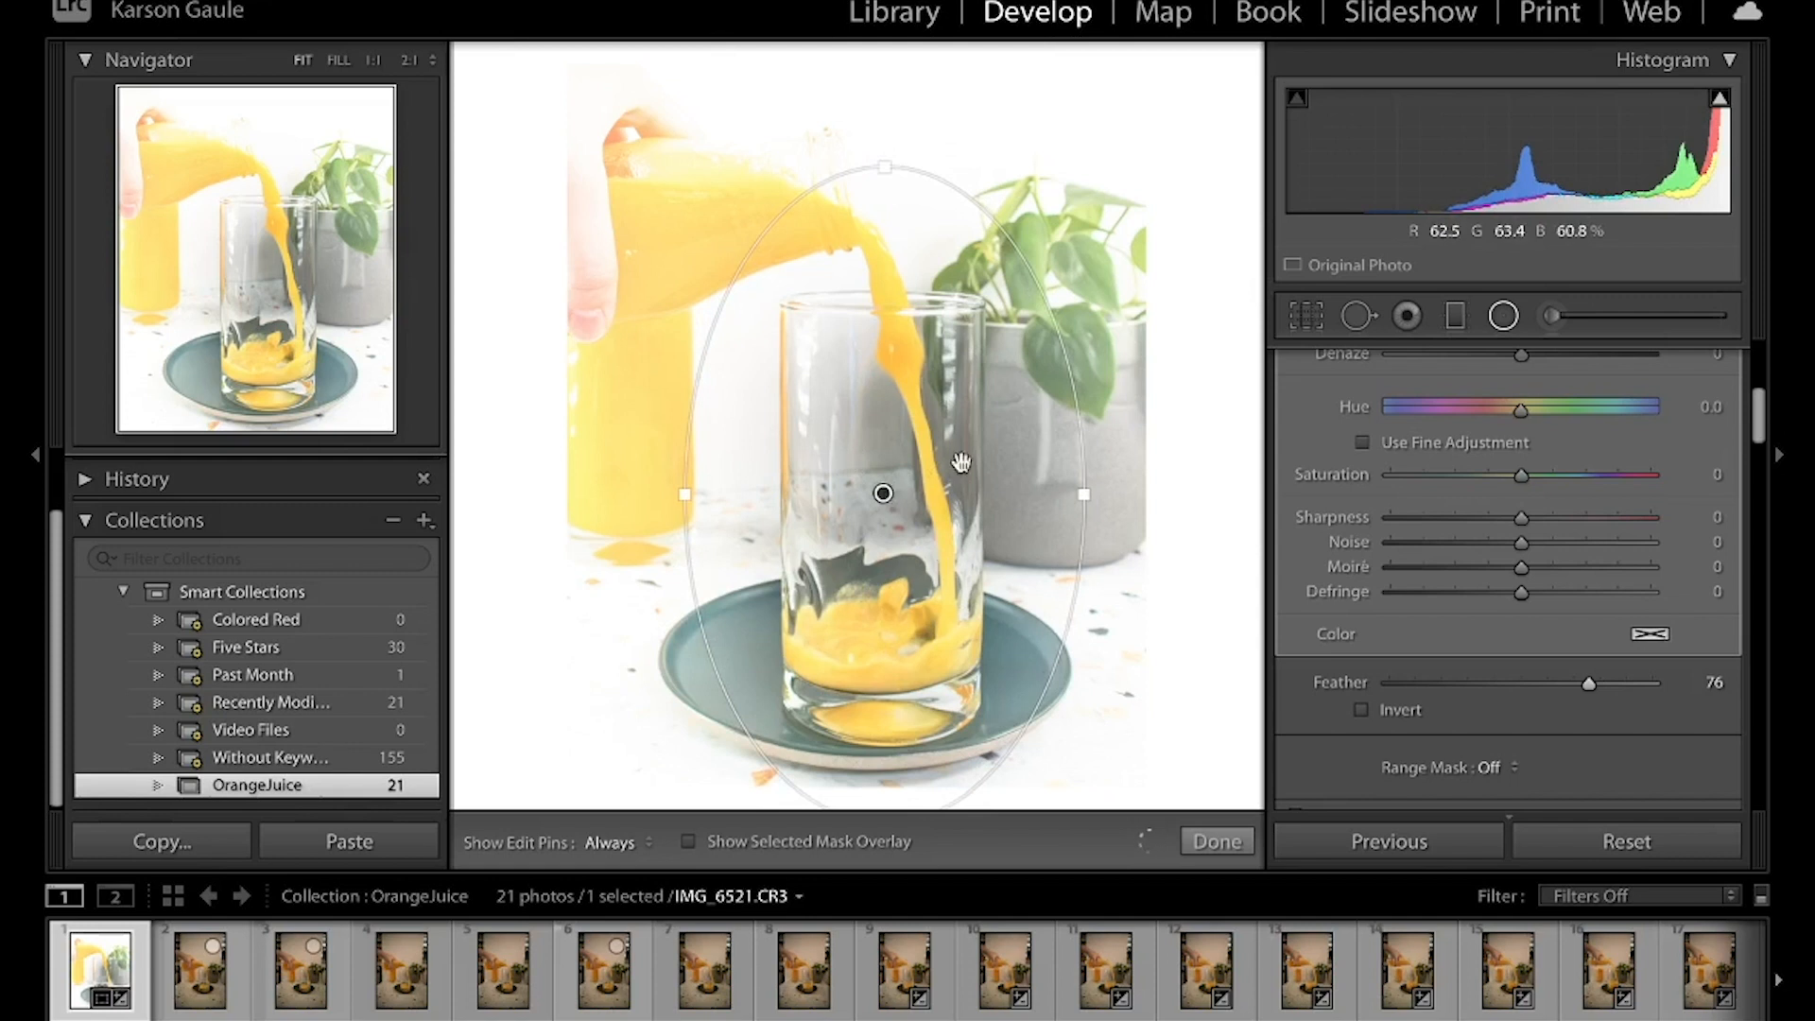
click(1362, 710)
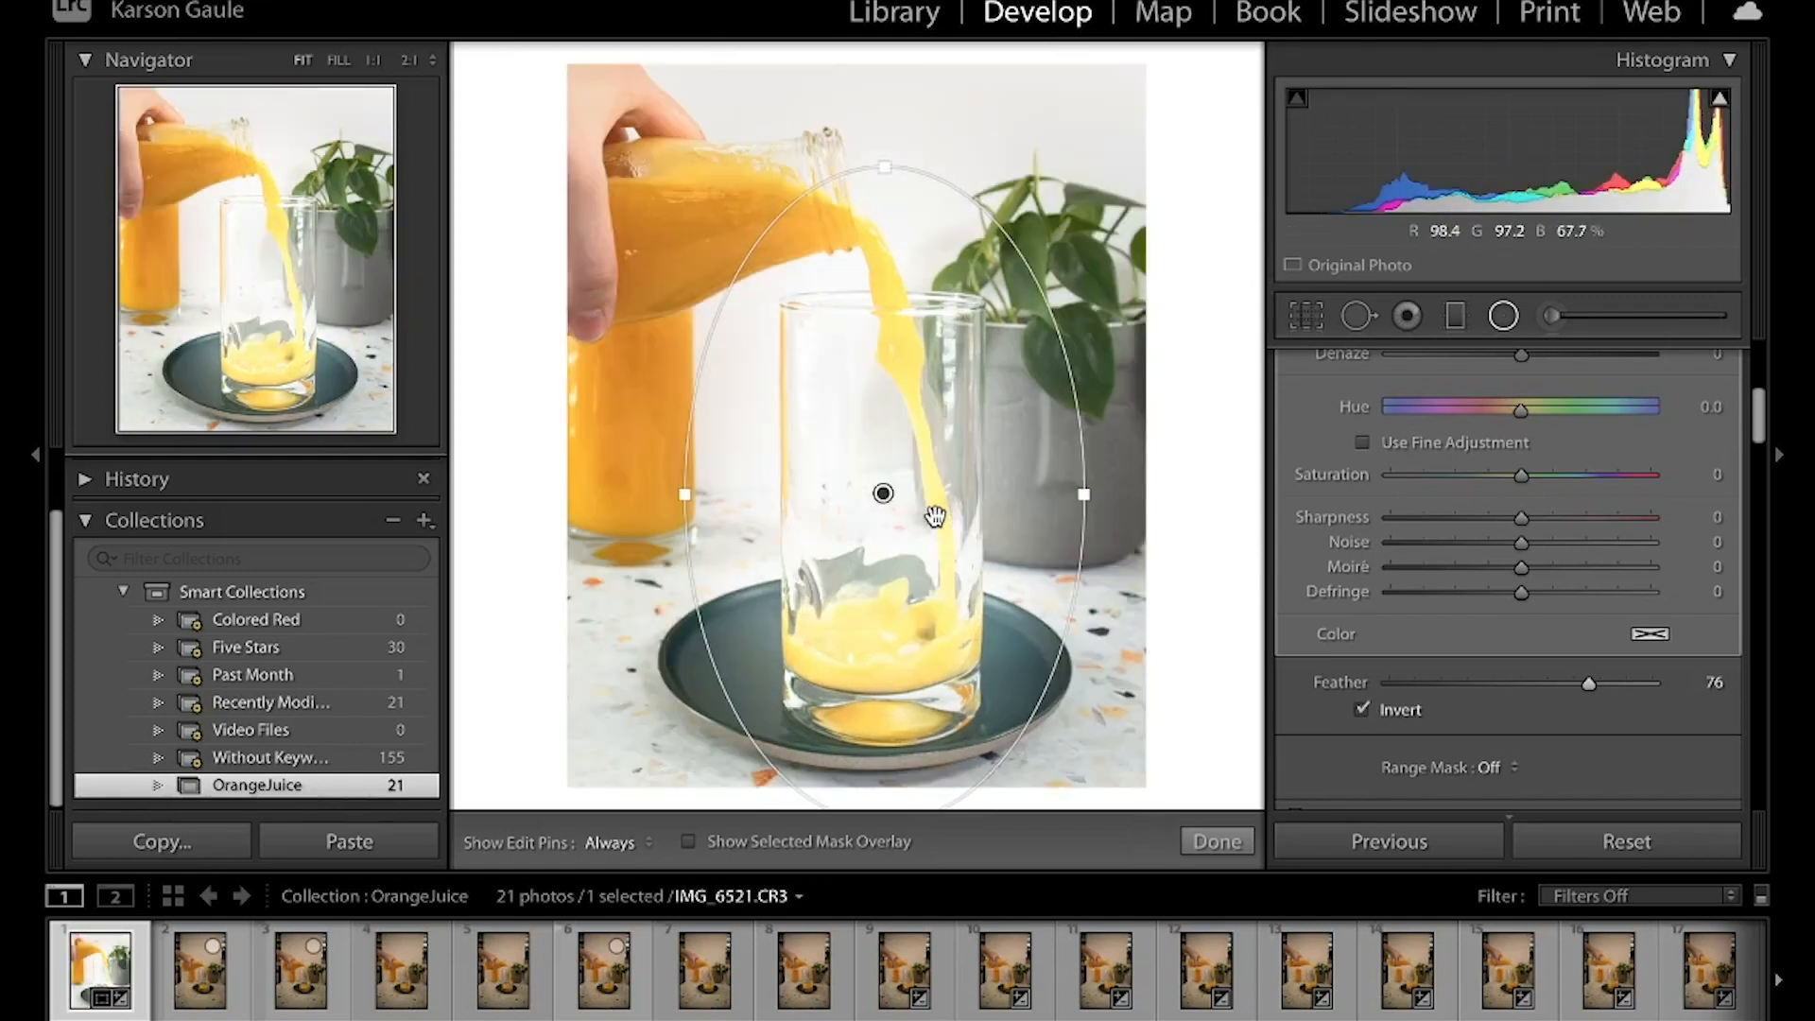
click(1362, 710)
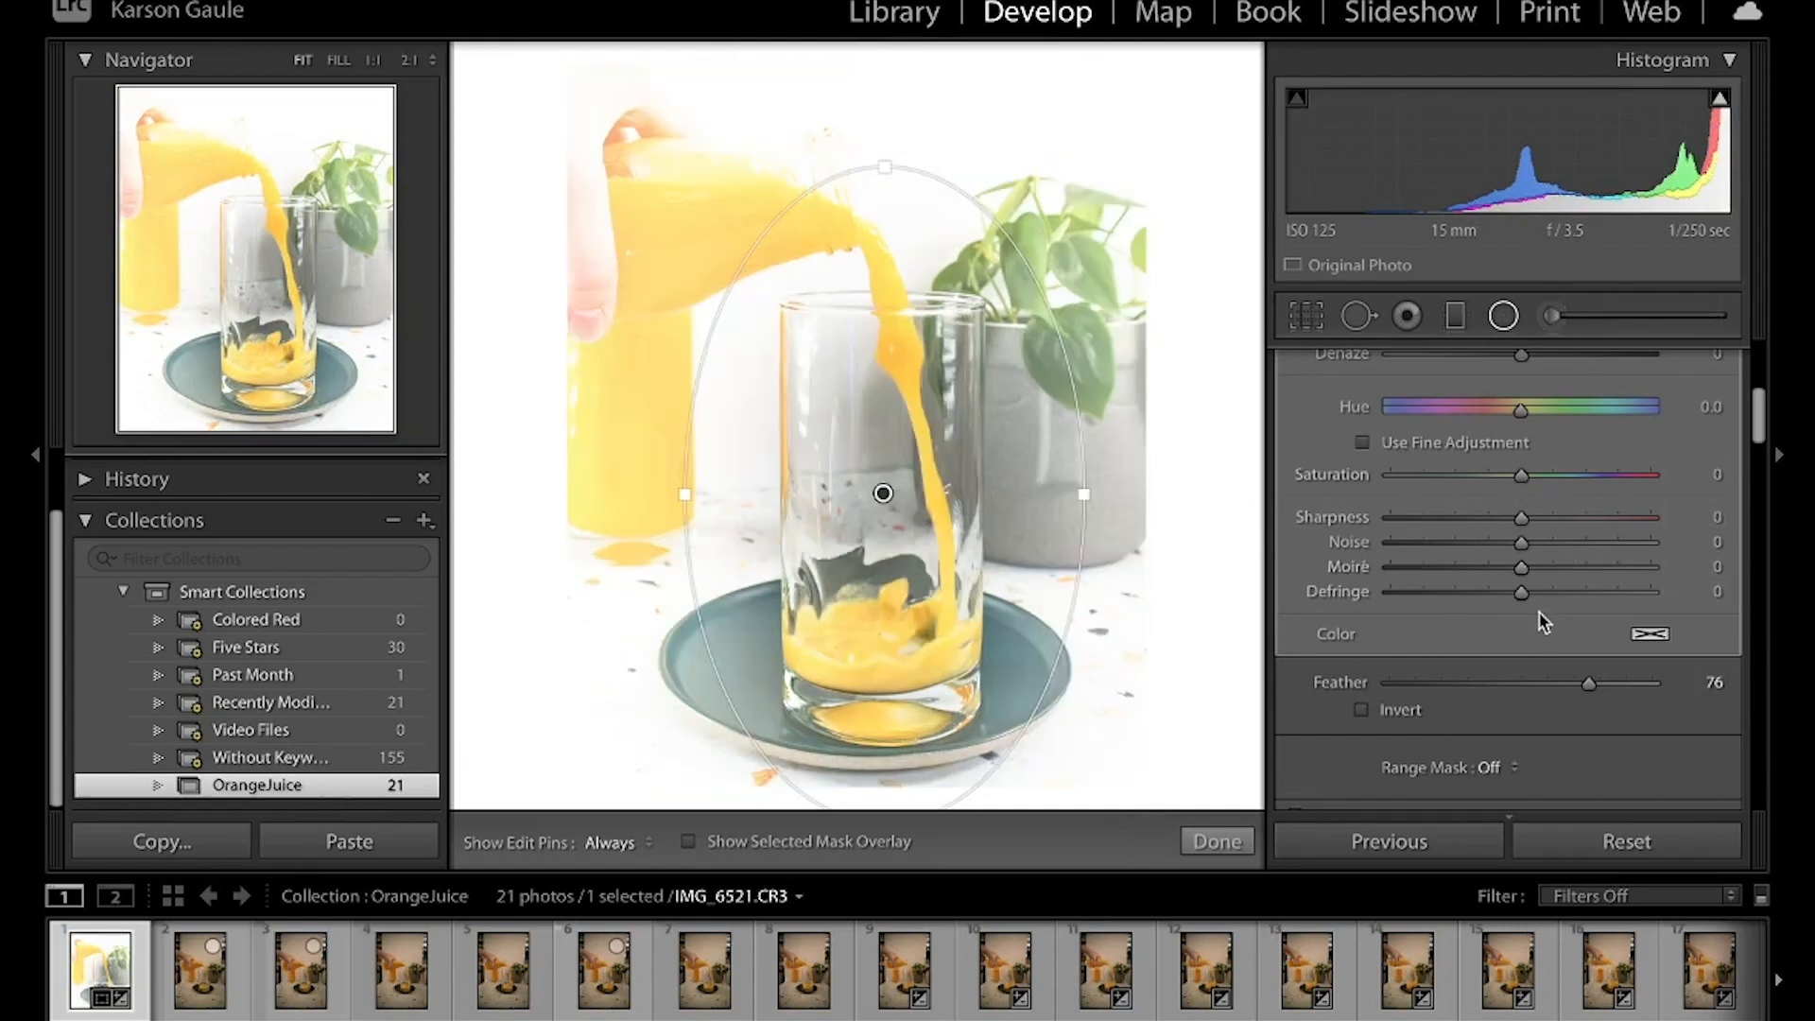
Reset the radial filter's Exposure, Shadows and Blacks to 0
scroll(1543, 622, up, 5)
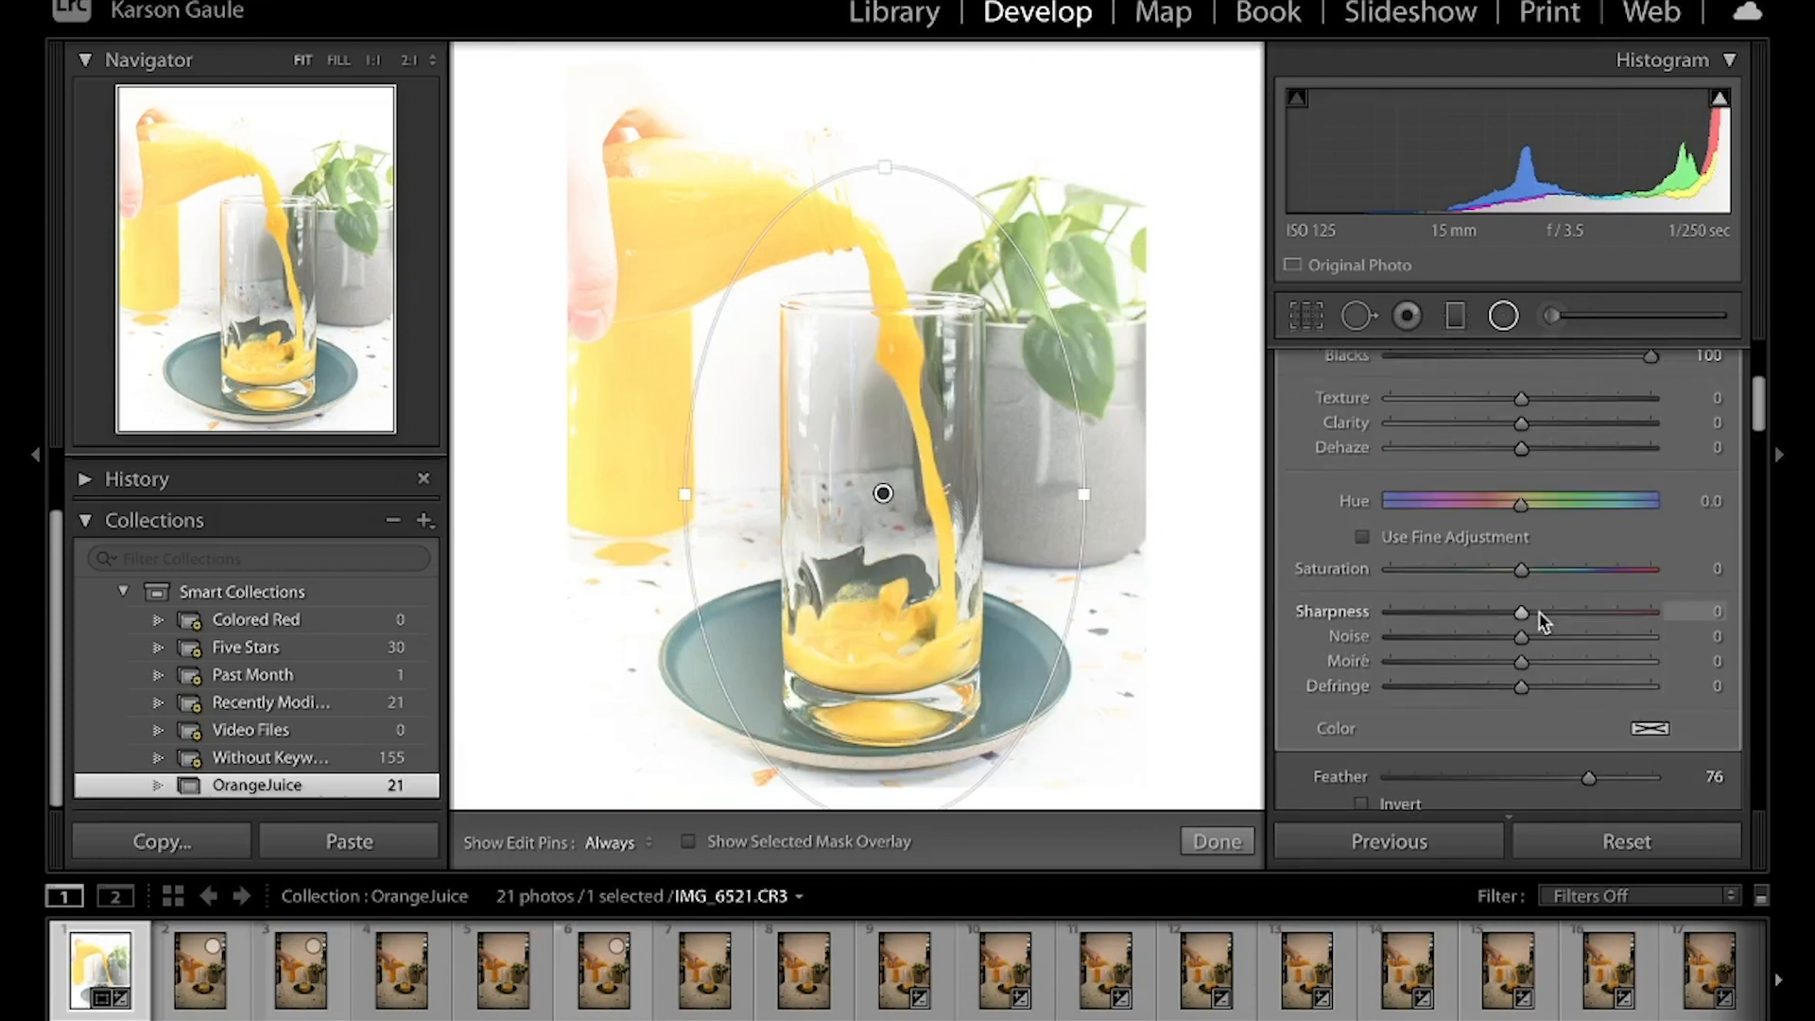
scroll(1522, 558, up, 1)
scroll(1521, 560, up, 1)
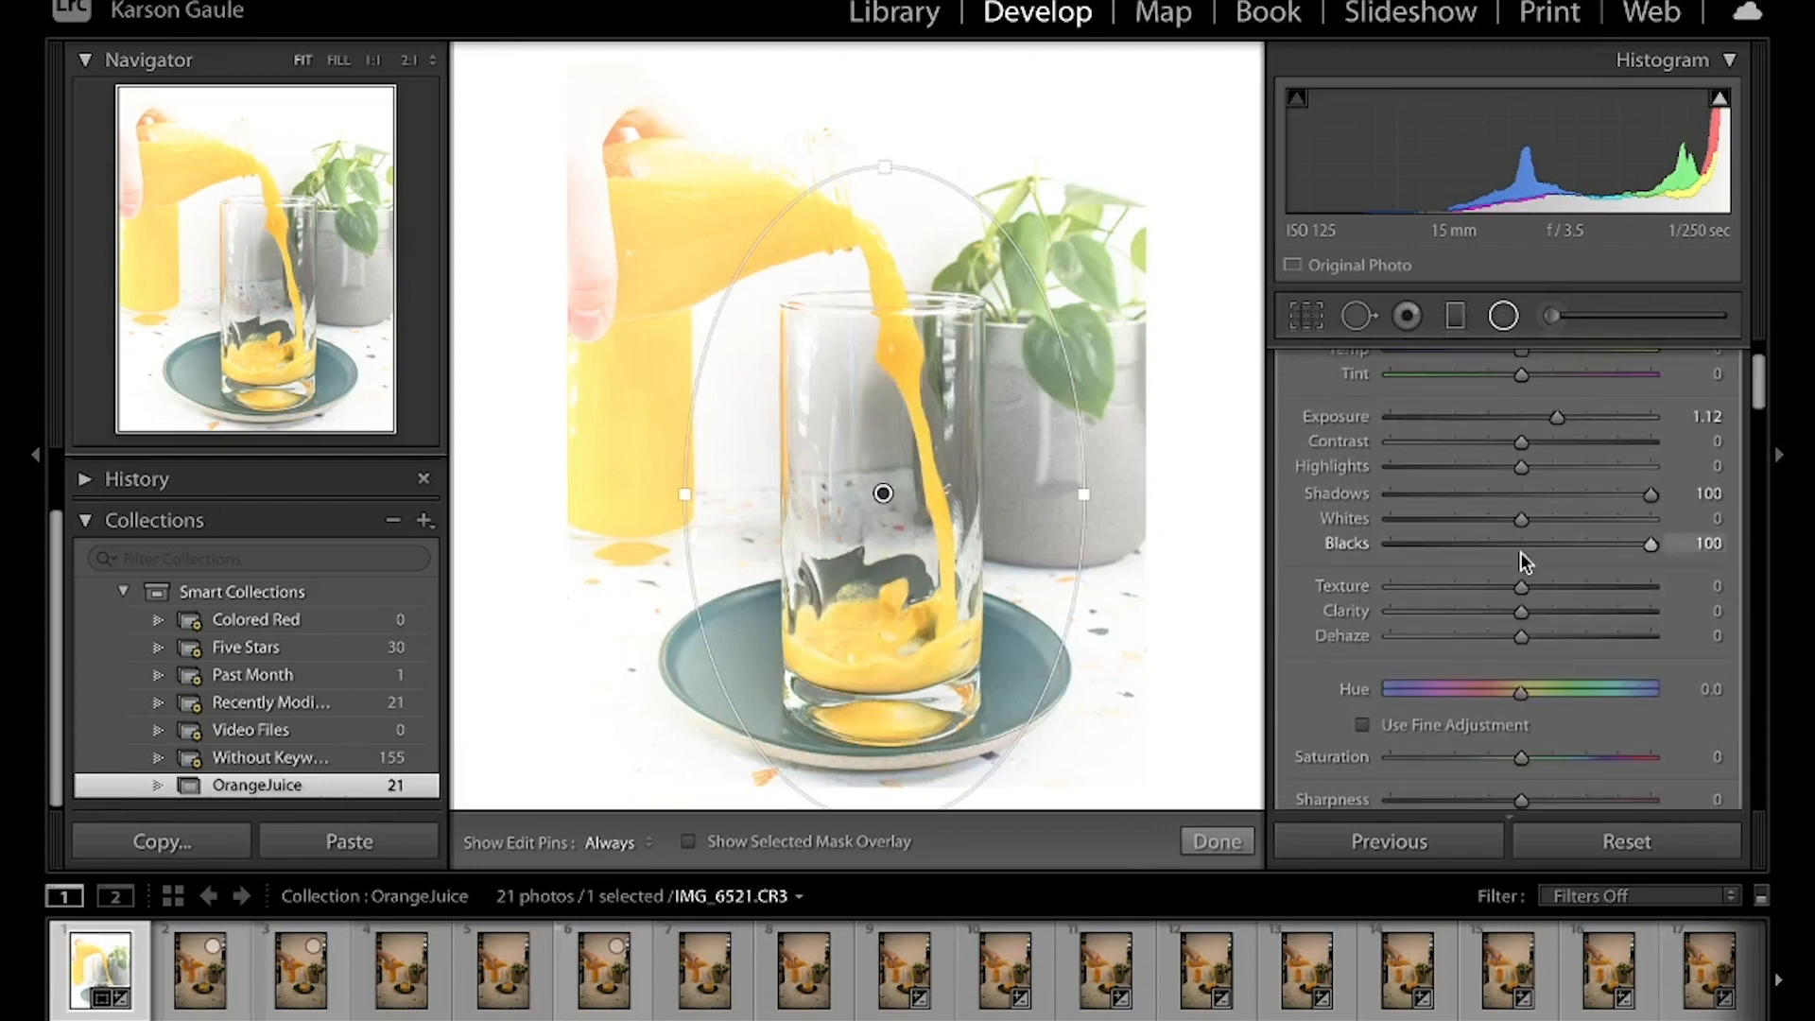
double_click(1557, 424)
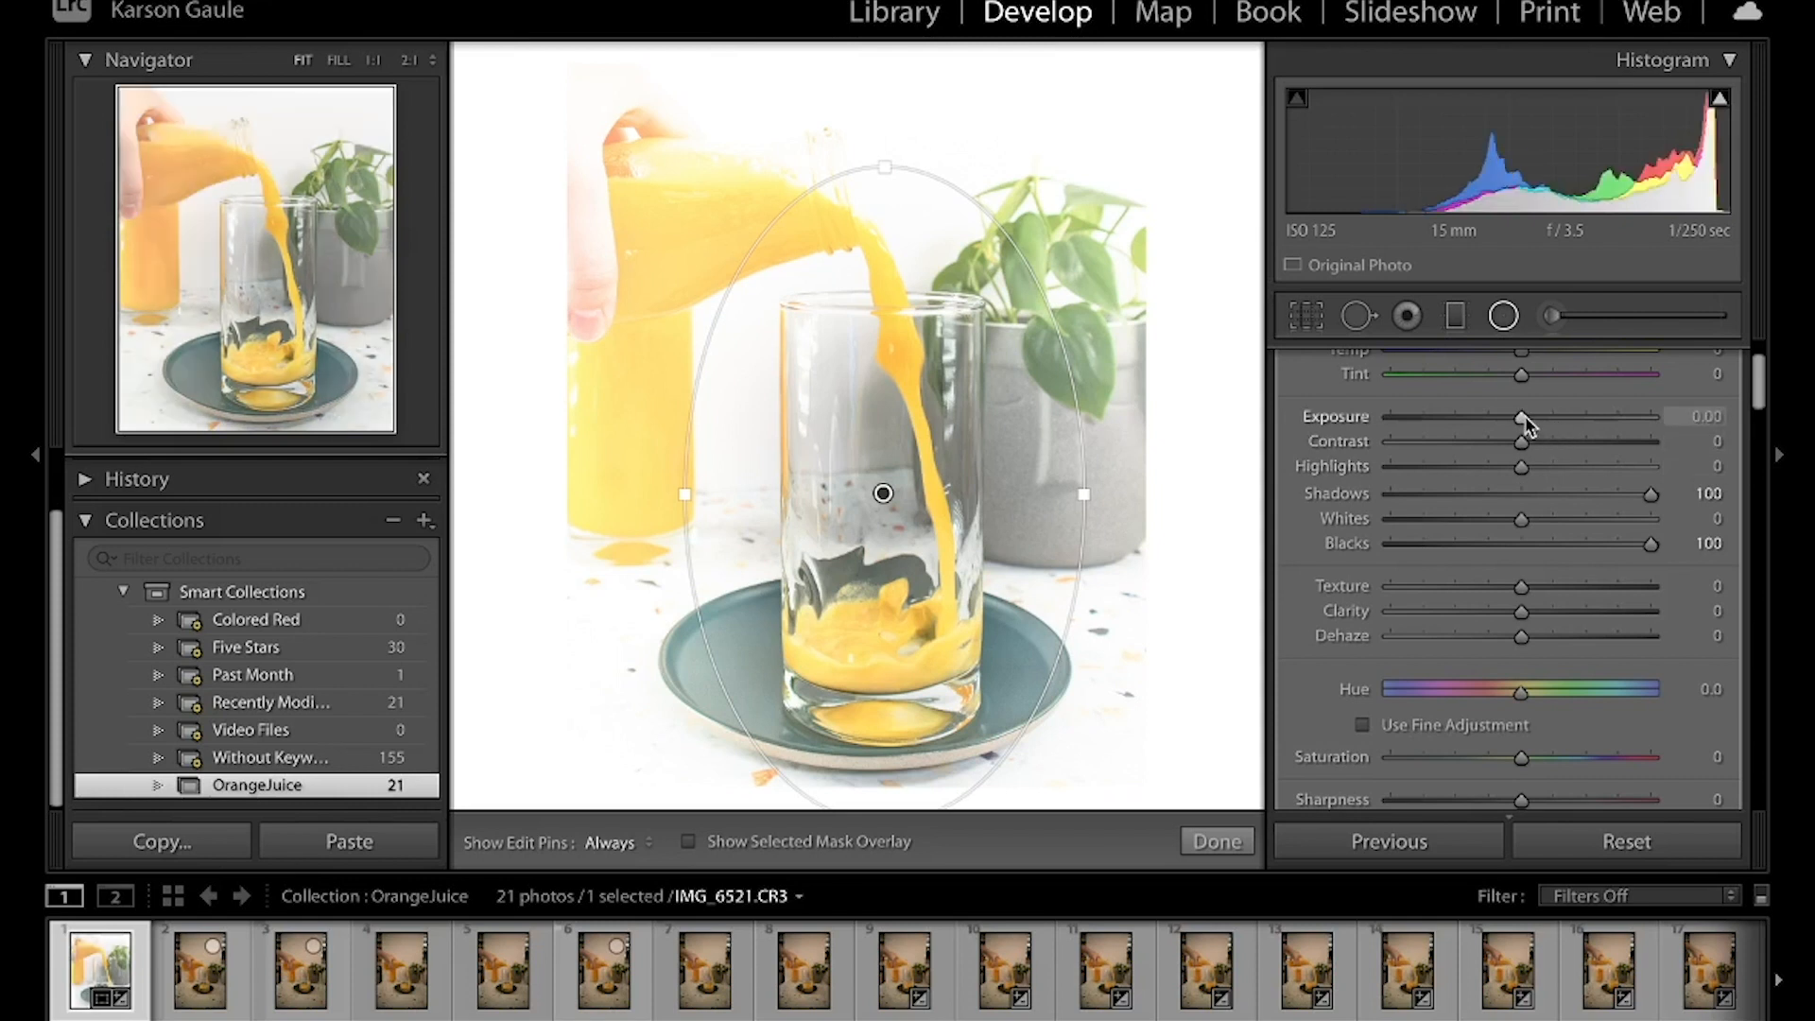
double_click(1649, 493)
double_click(1650, 547)
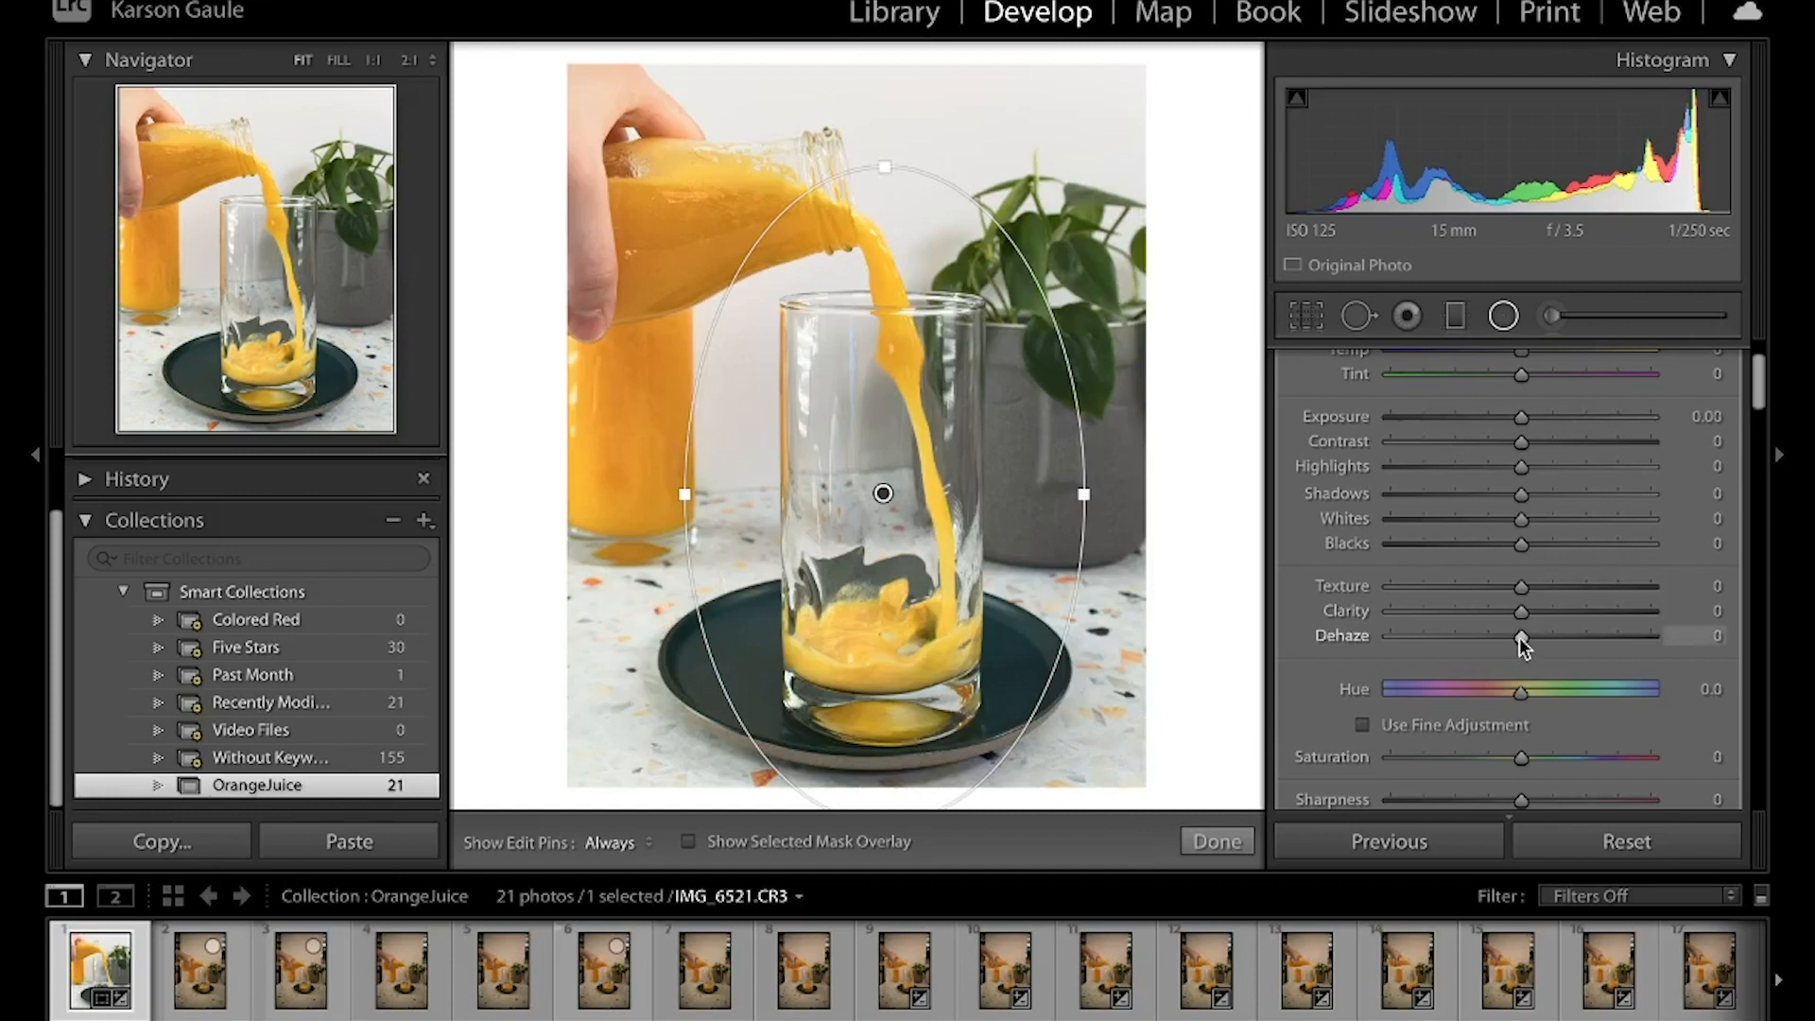
Soften the area outside the glass by setting the radial filter's Dehaze to -12, Clarity to -16 and Texture to -14
drag(1518, 638, 1505, 643)
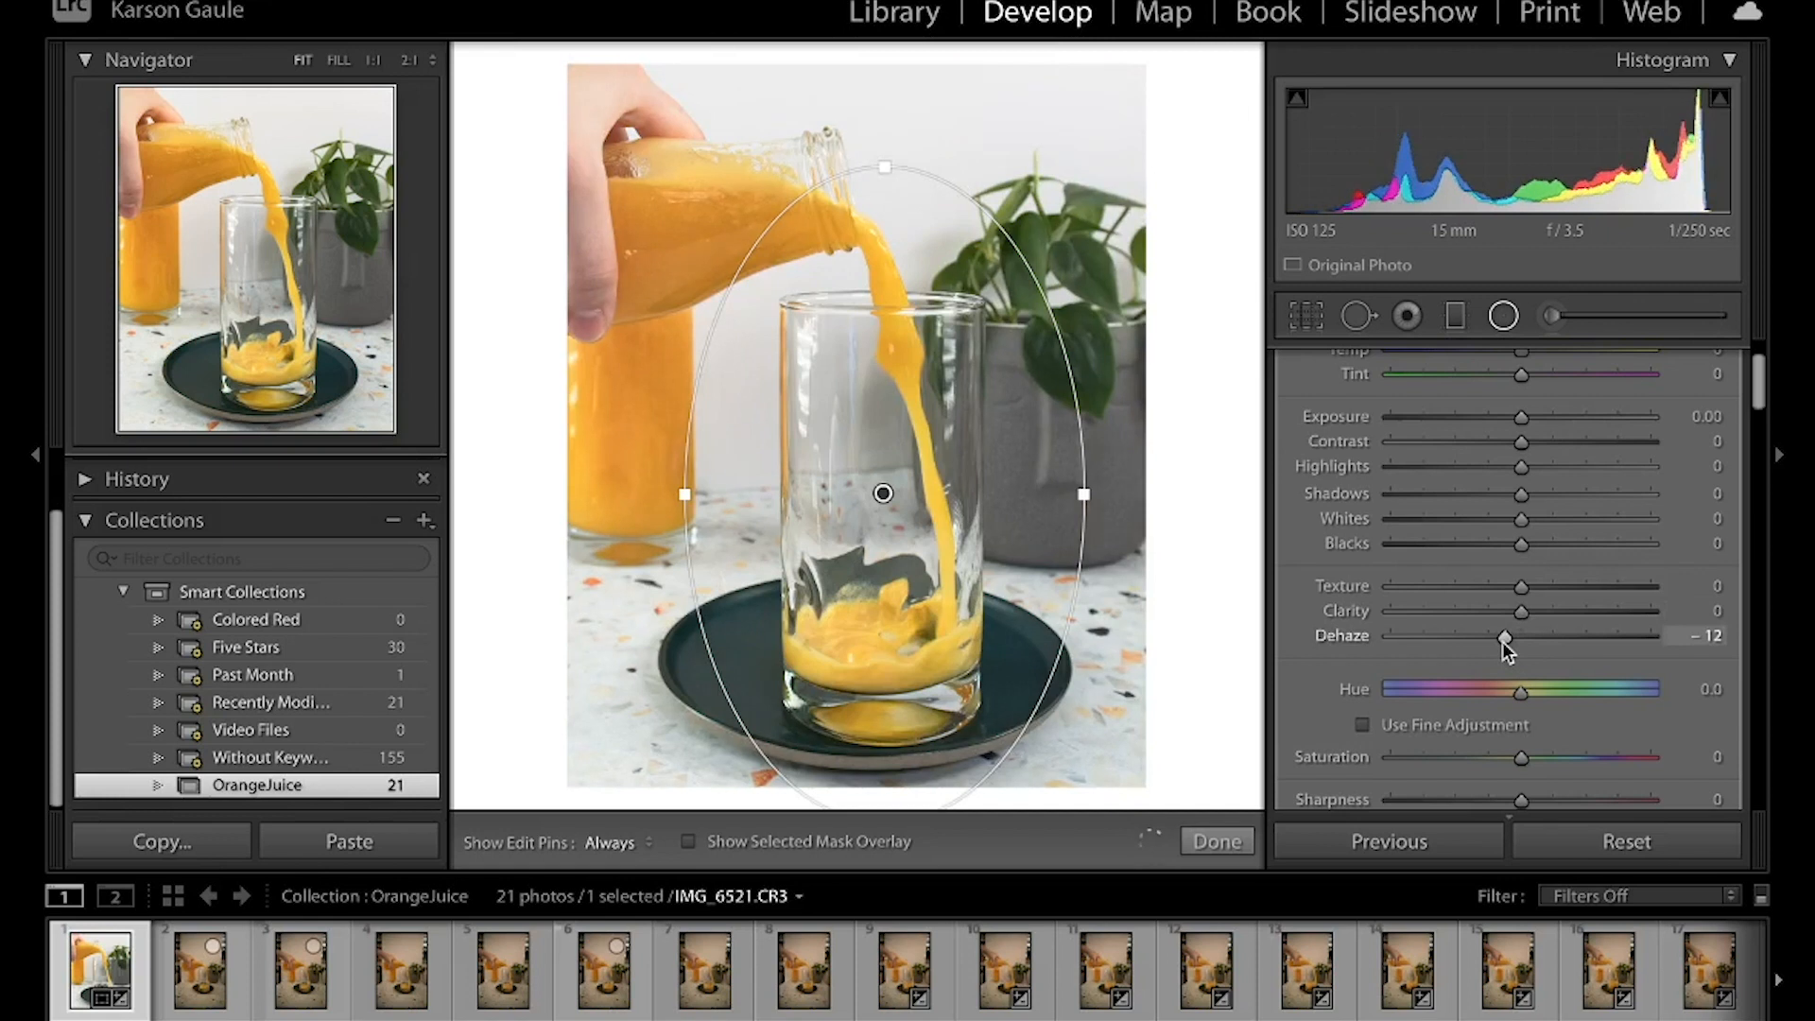
drag(1507, 614, 1503, 590)
scroll(1653, 567, down, 5)
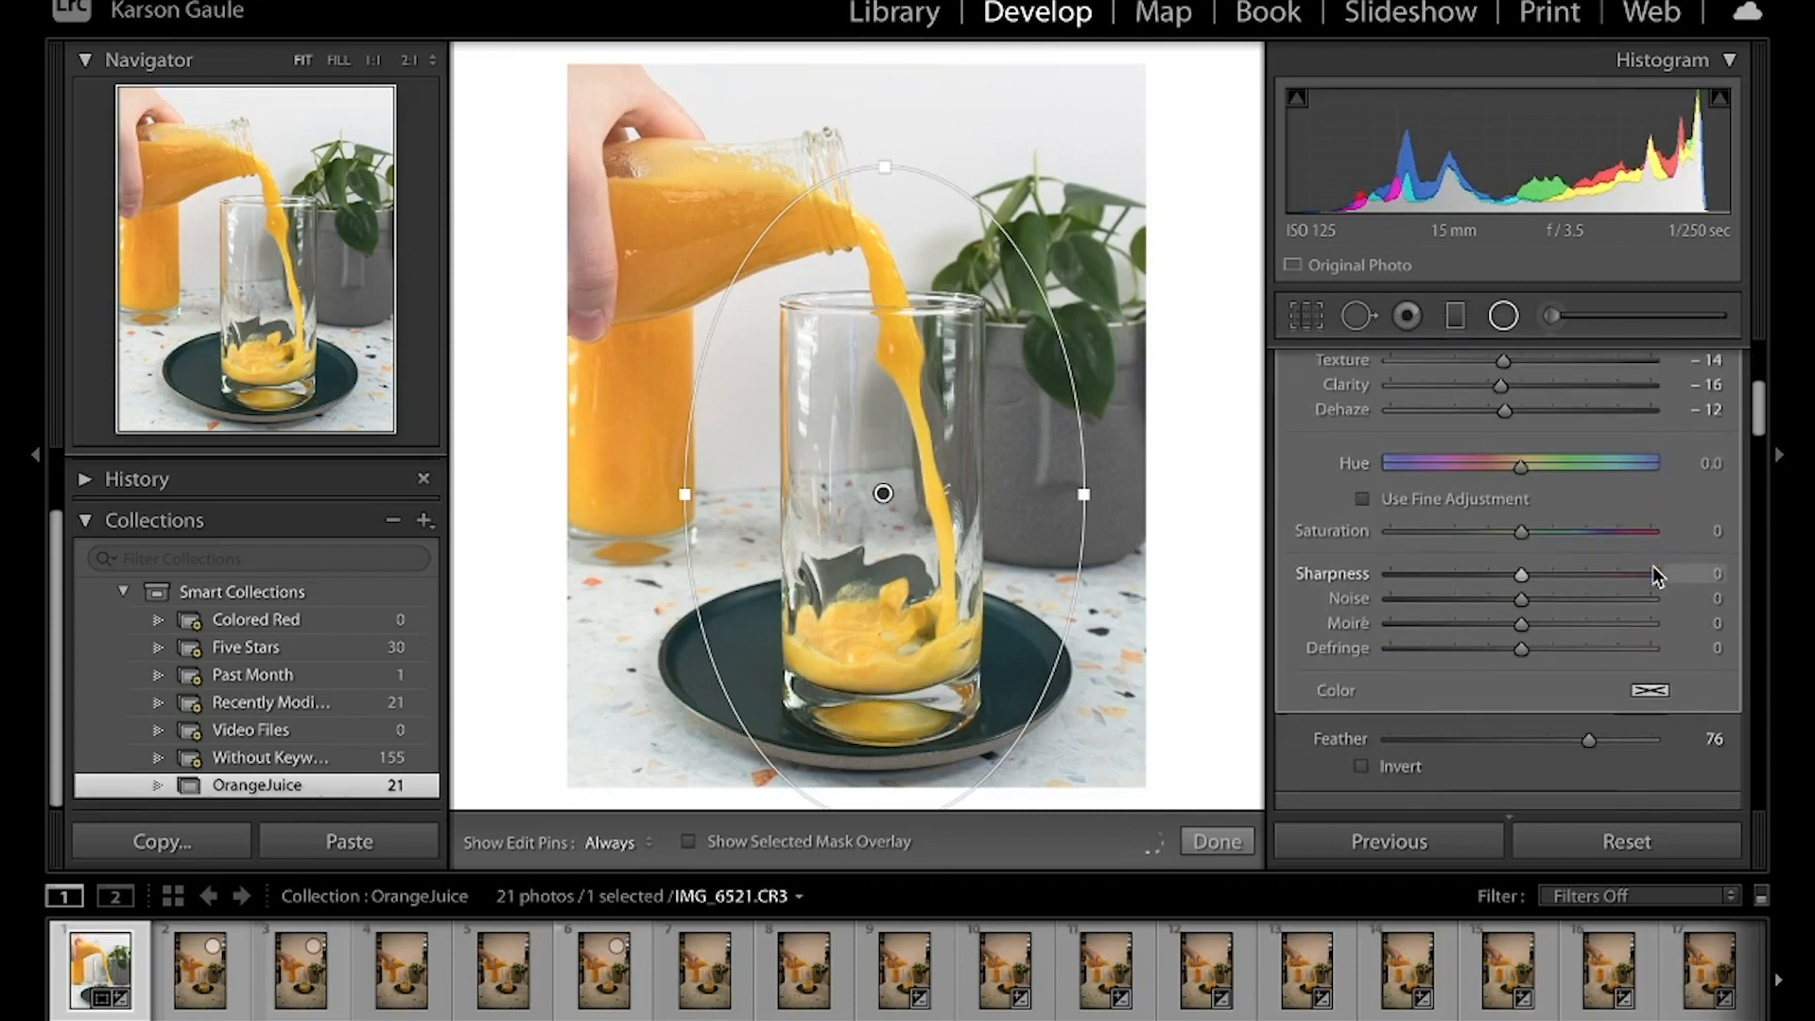
scroll(1653, 571, down, 1)
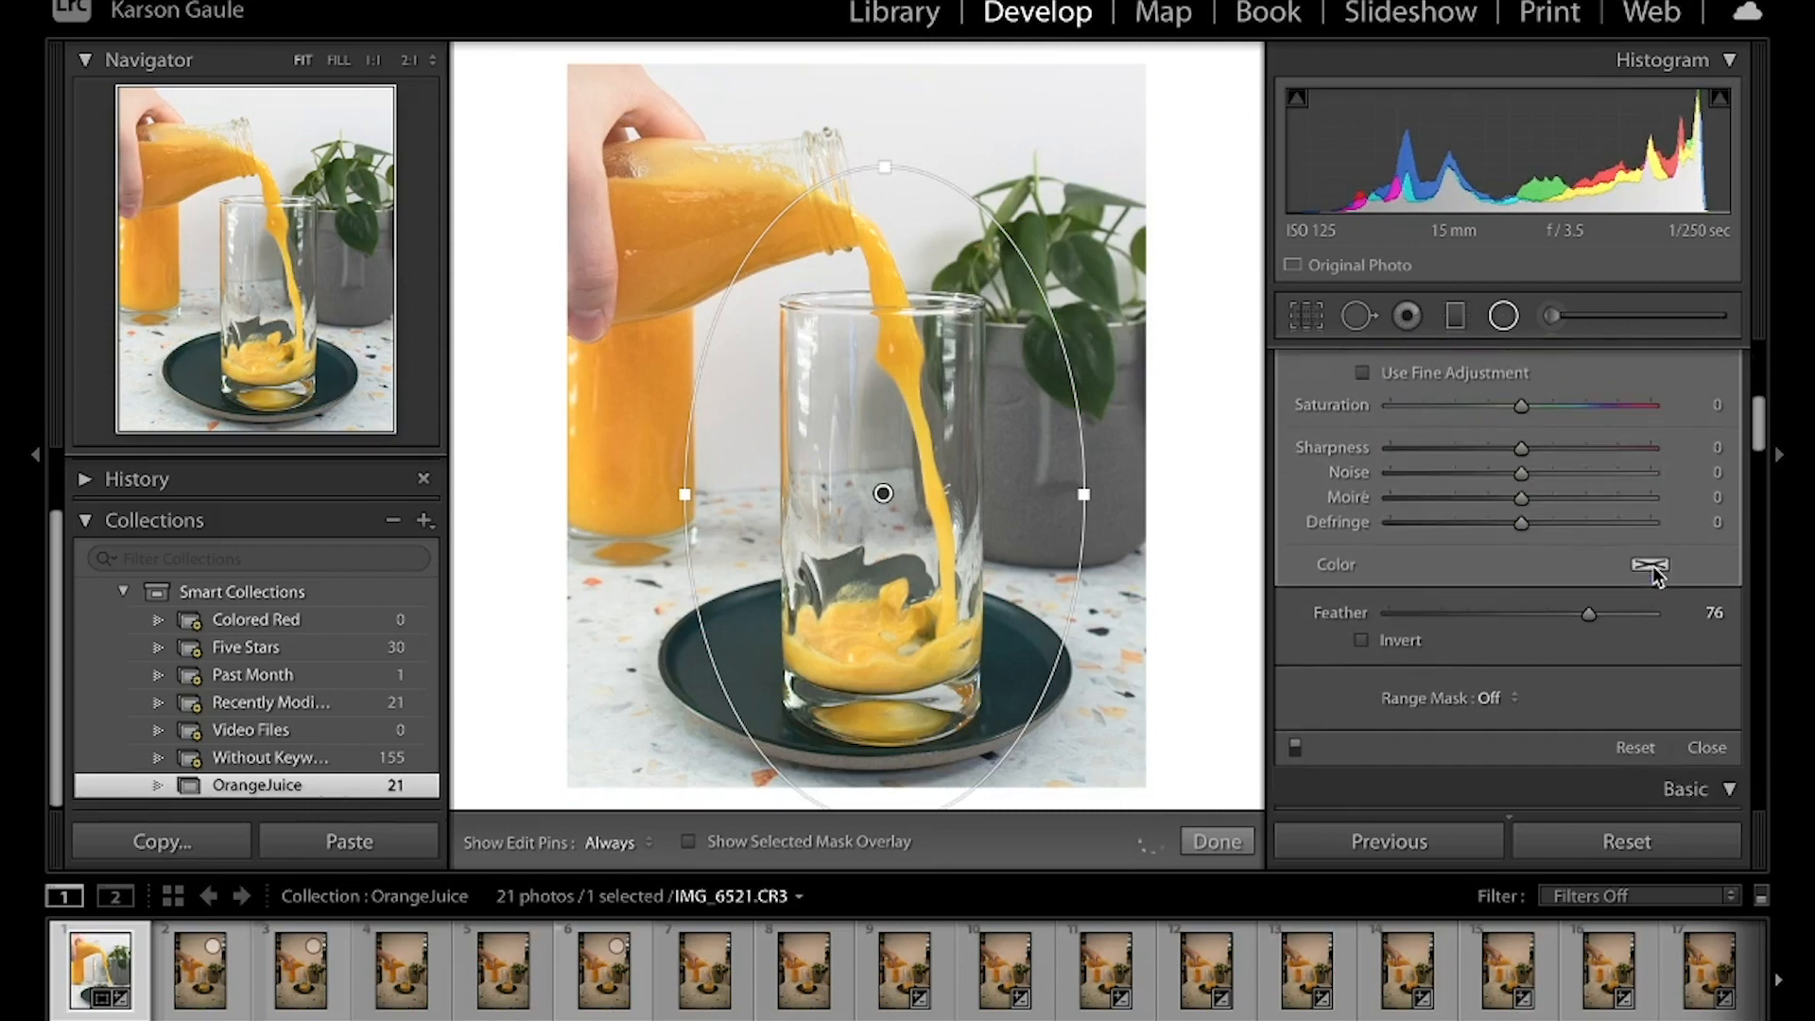
Close the radial filter and compare the edited photo with its original version
click(1702, 747)
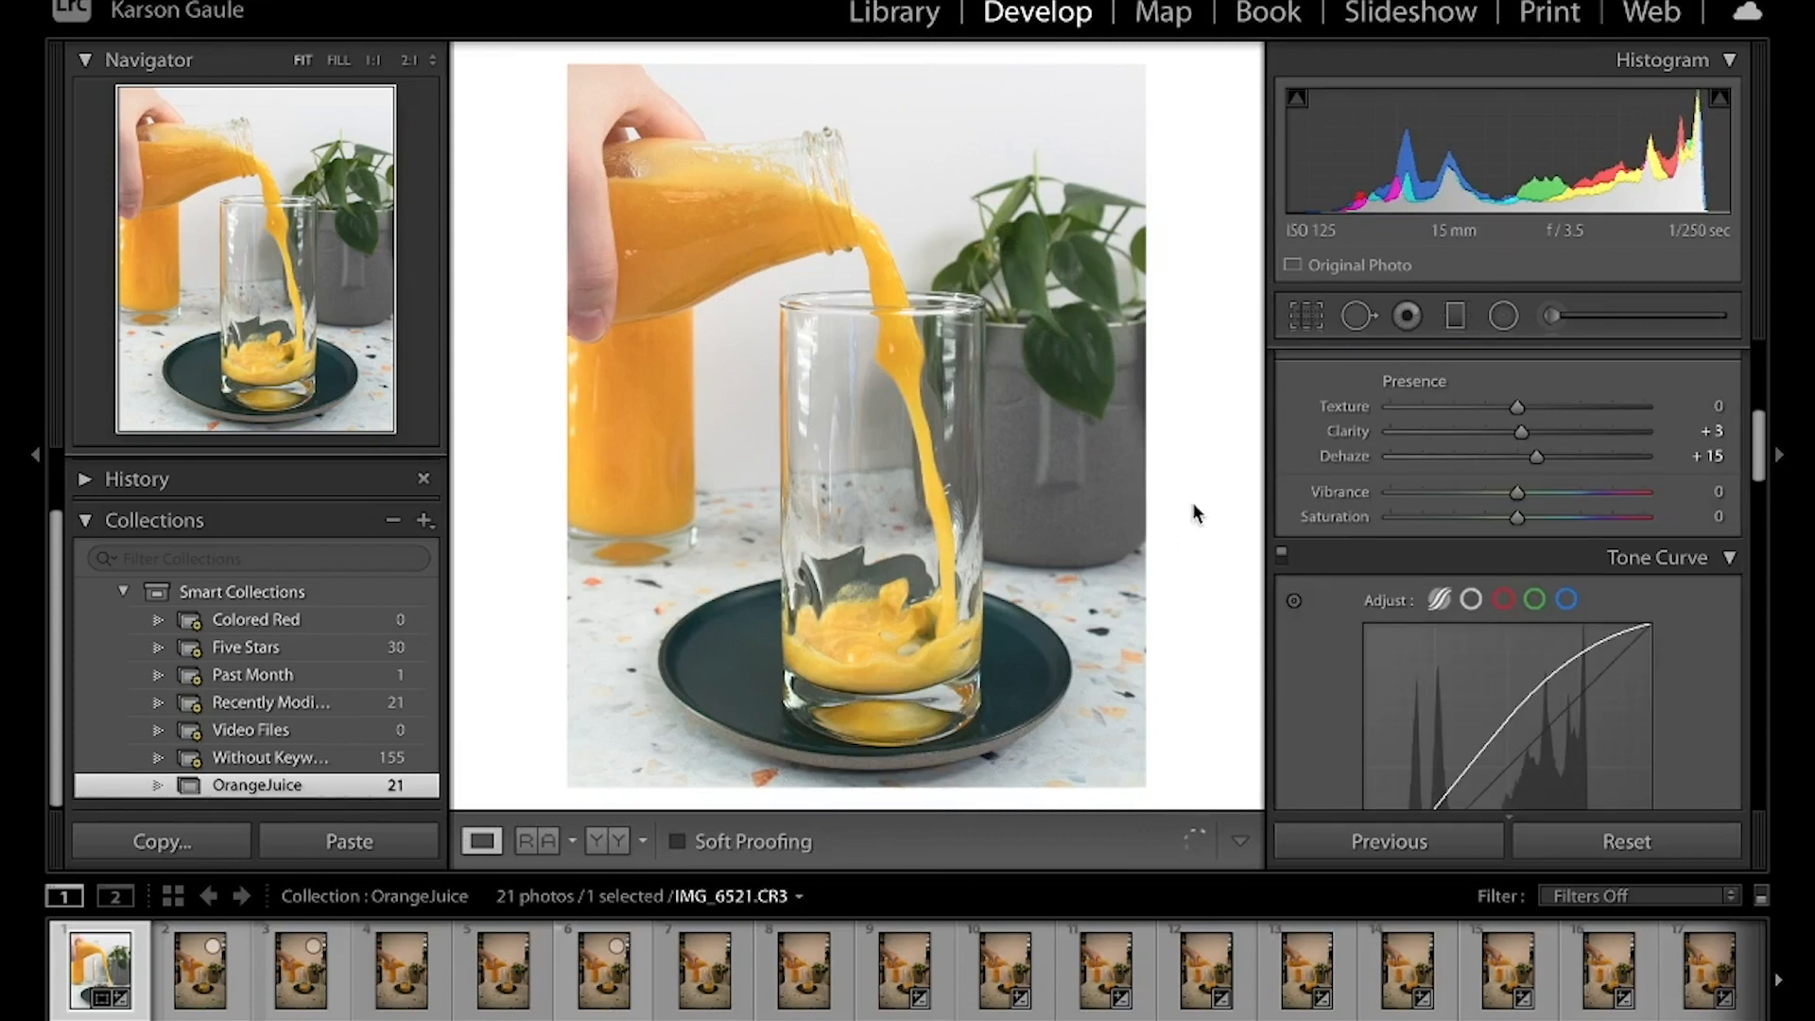
key(backslash)
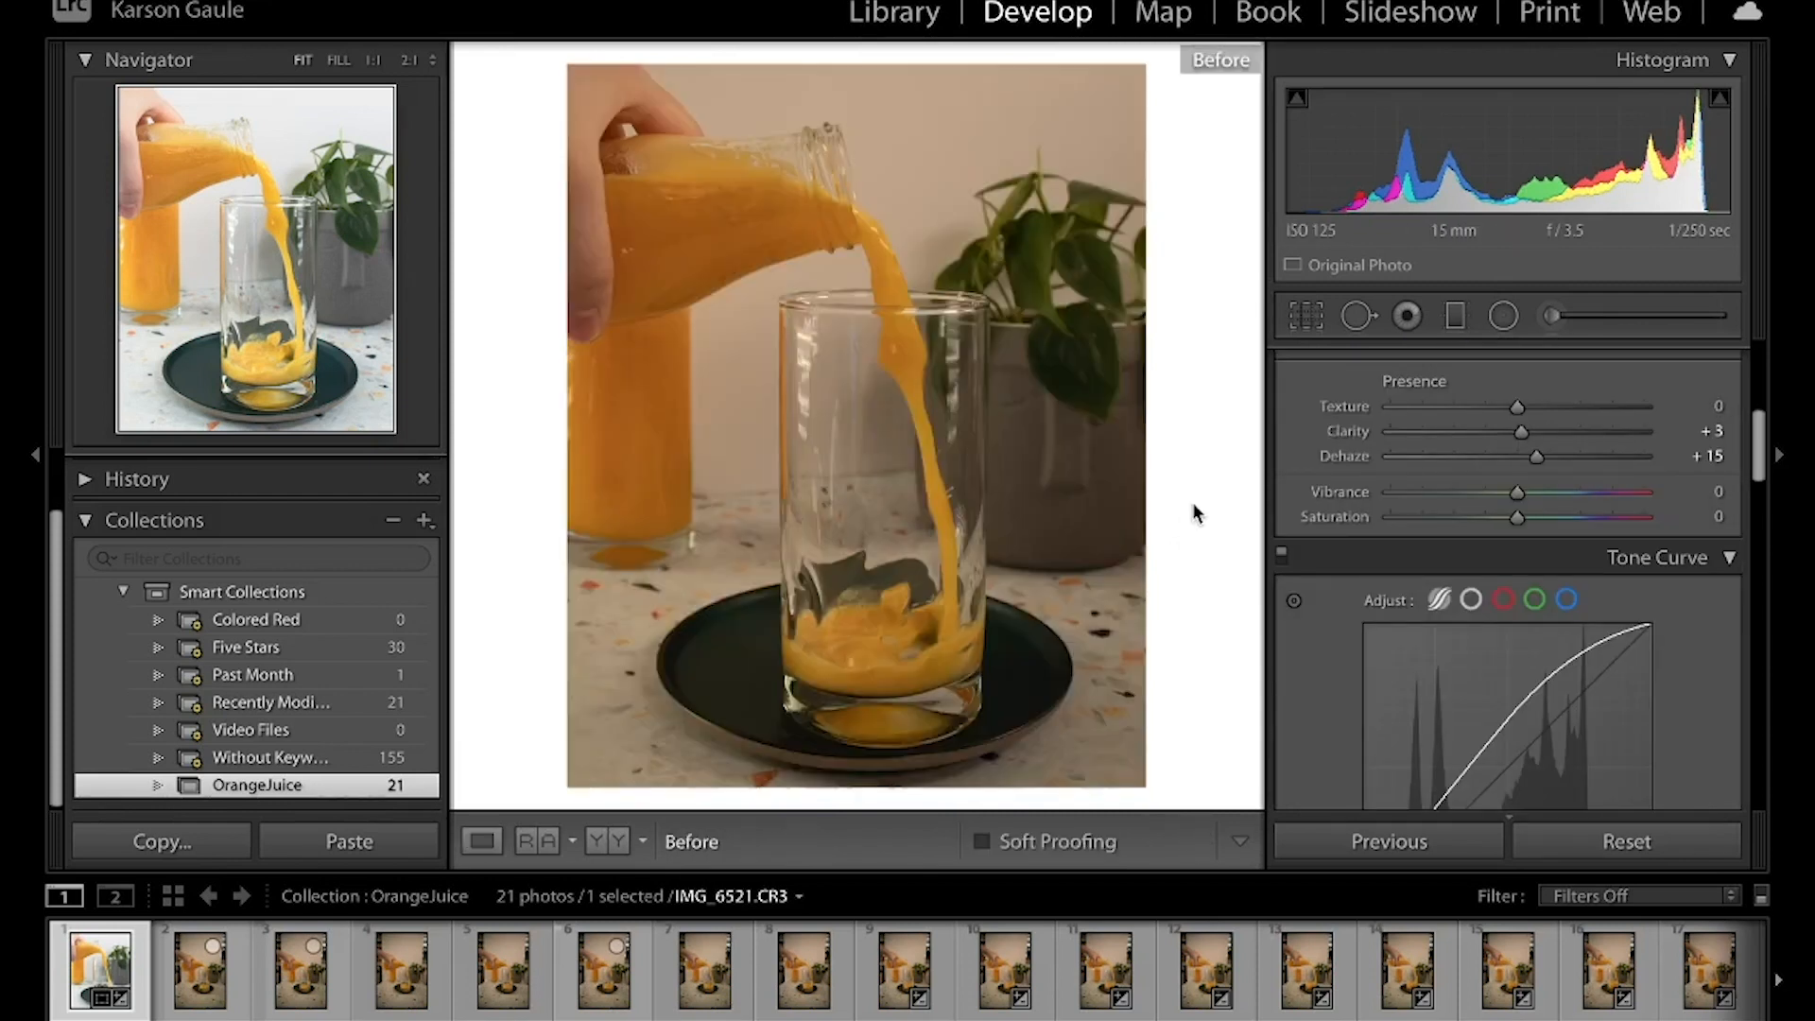
key(backslash)
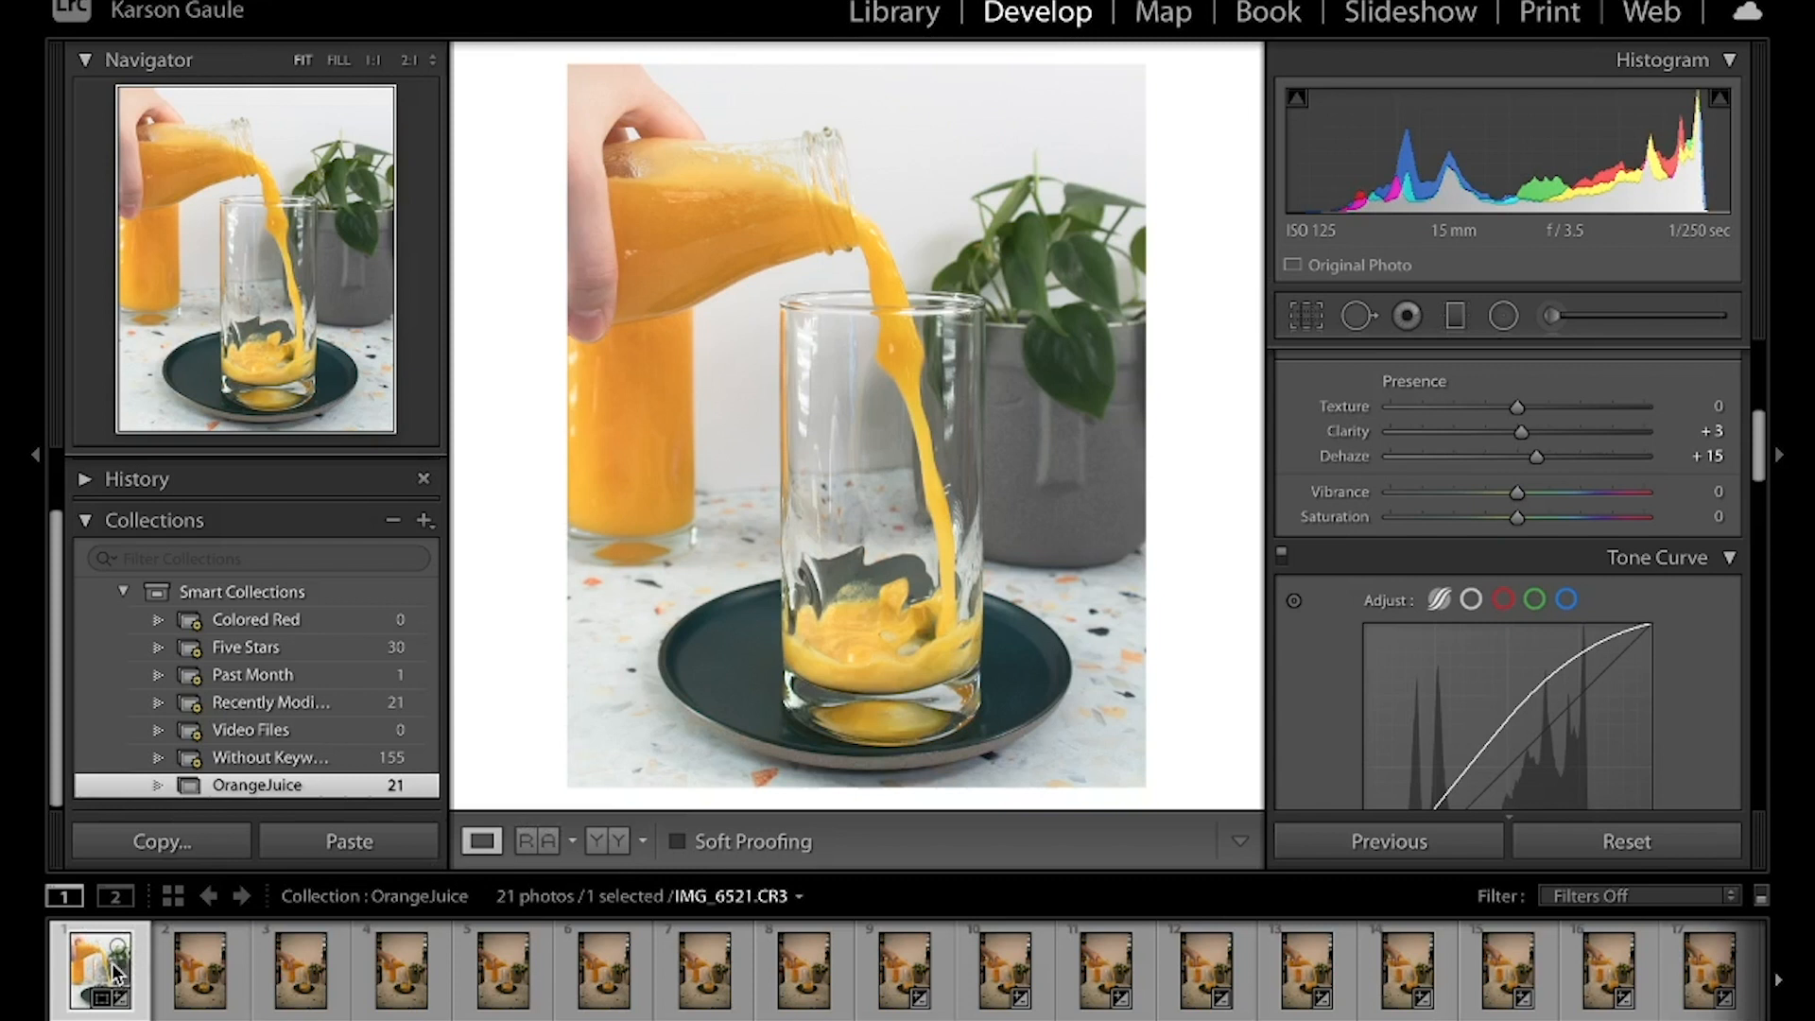
Add all the other photos in the OrangeJuice collection to the selection, keeping the edited IMG_6521.CR3 as the source photo
shift+click(199, 975)
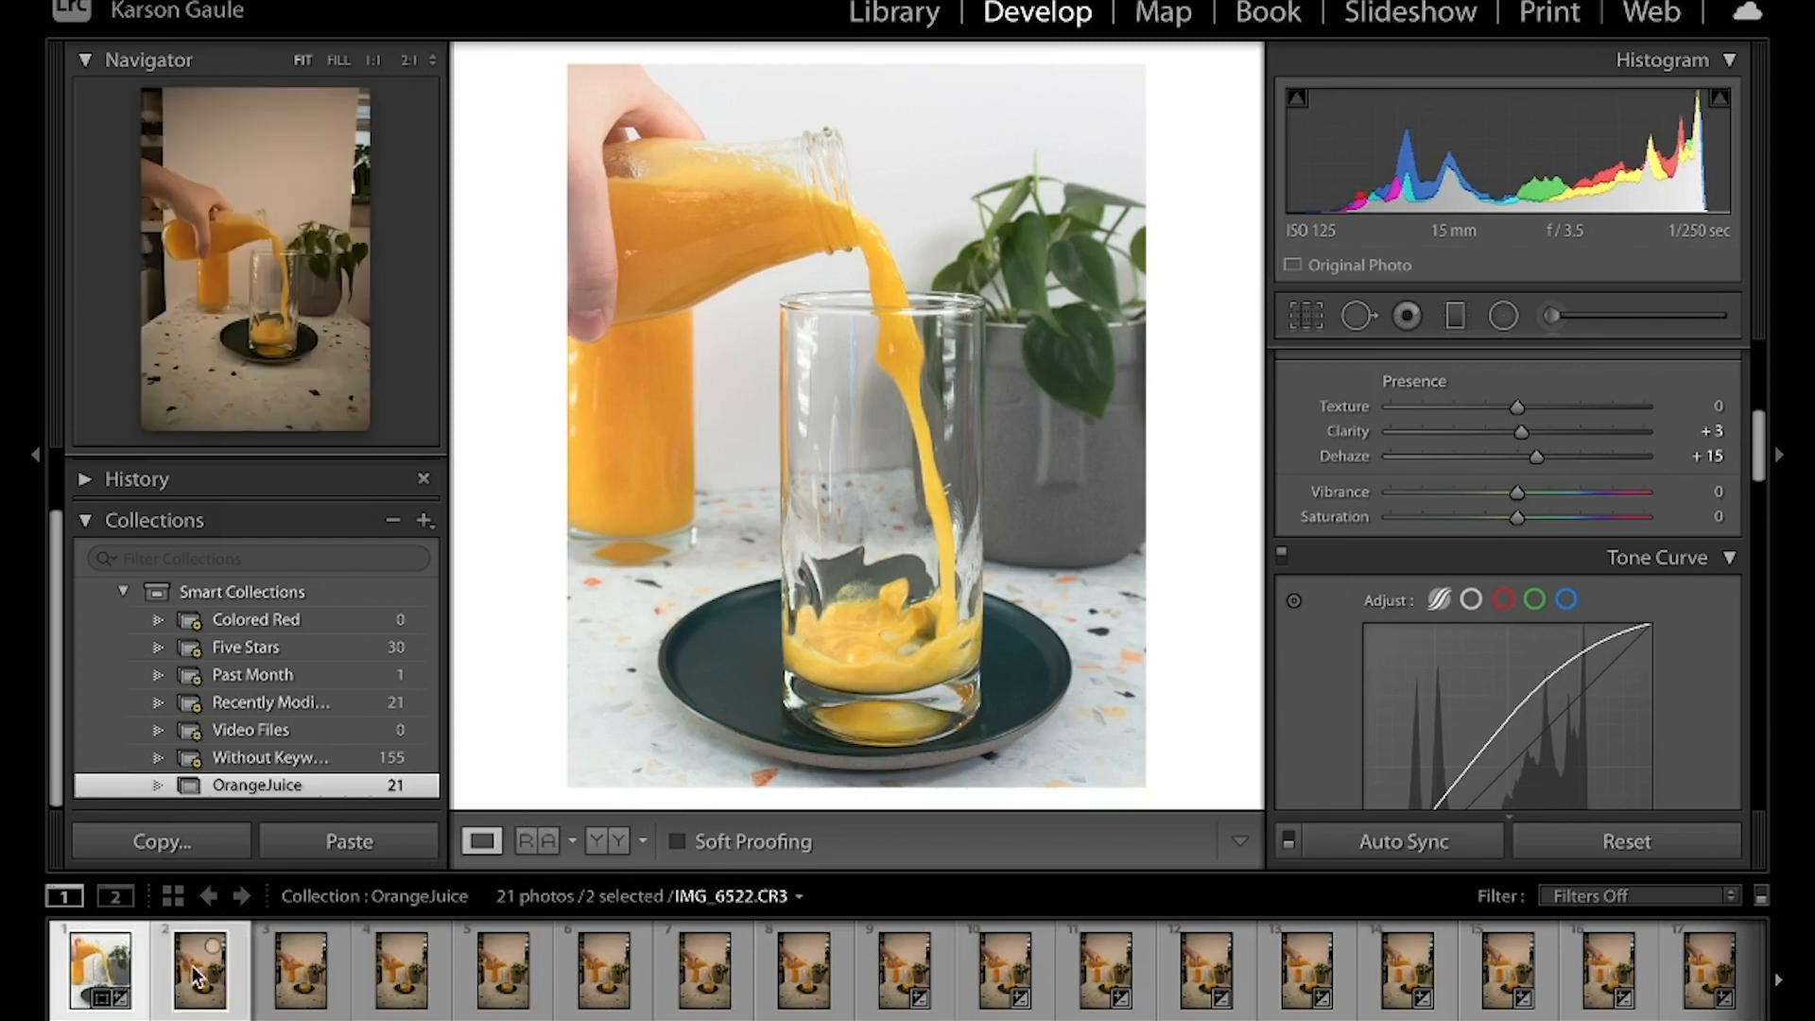
shift+click(301, 976)
shift+click(401, 974)
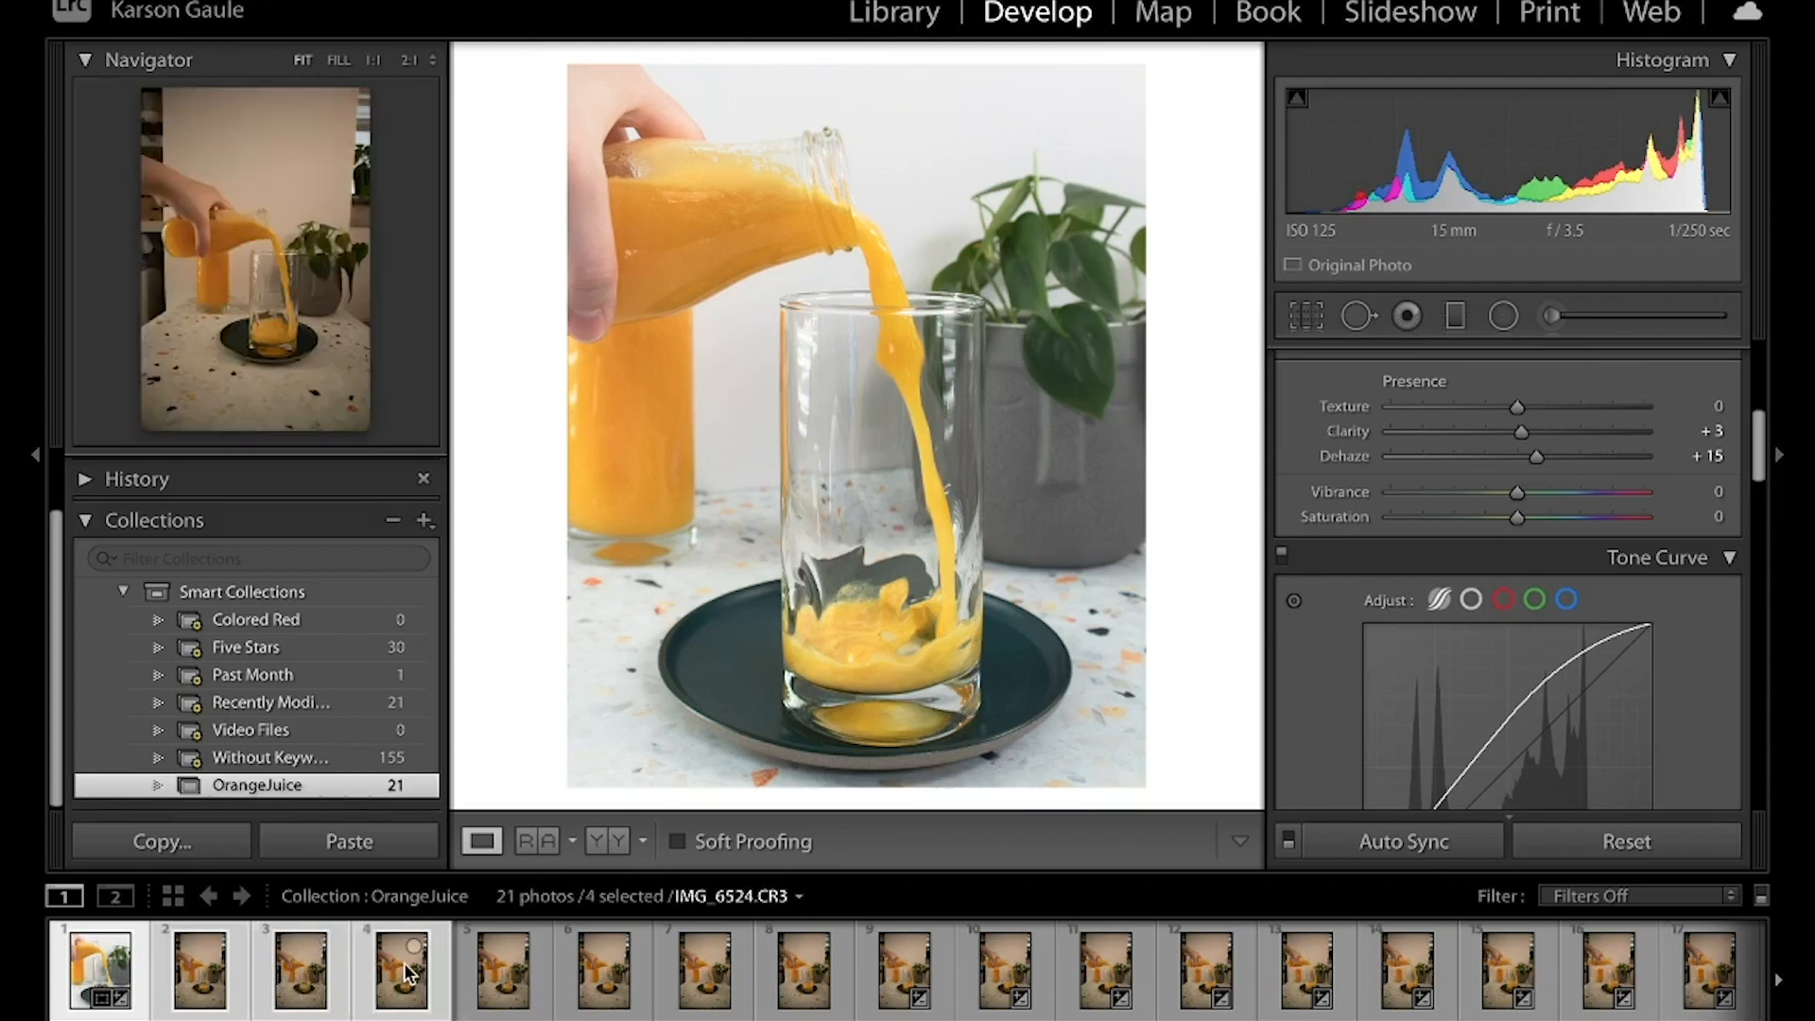
shift+click(513, 978)
shift+click(605, 981)
shift+click(704, 979)
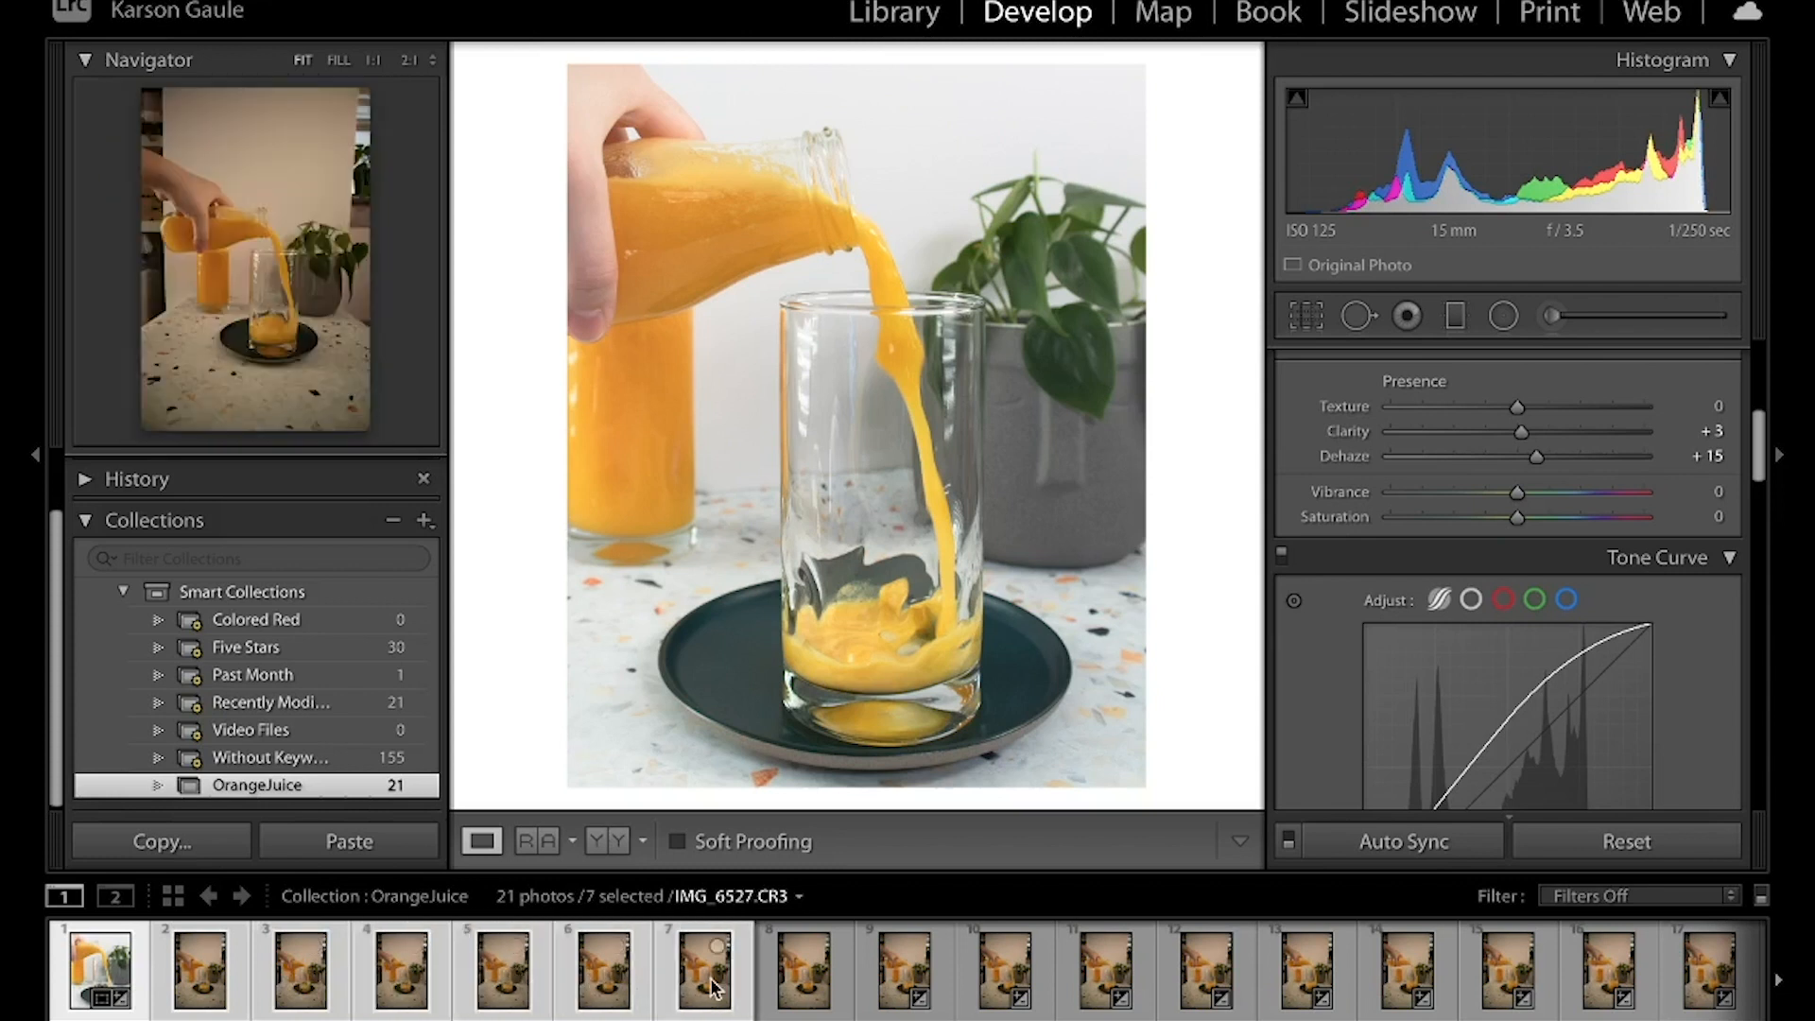
shift+click(804, 978)
shift+click(905, 978)
shift+click(1004, 978)
shift+click(1106, 978)
shift+click(1206, 979)
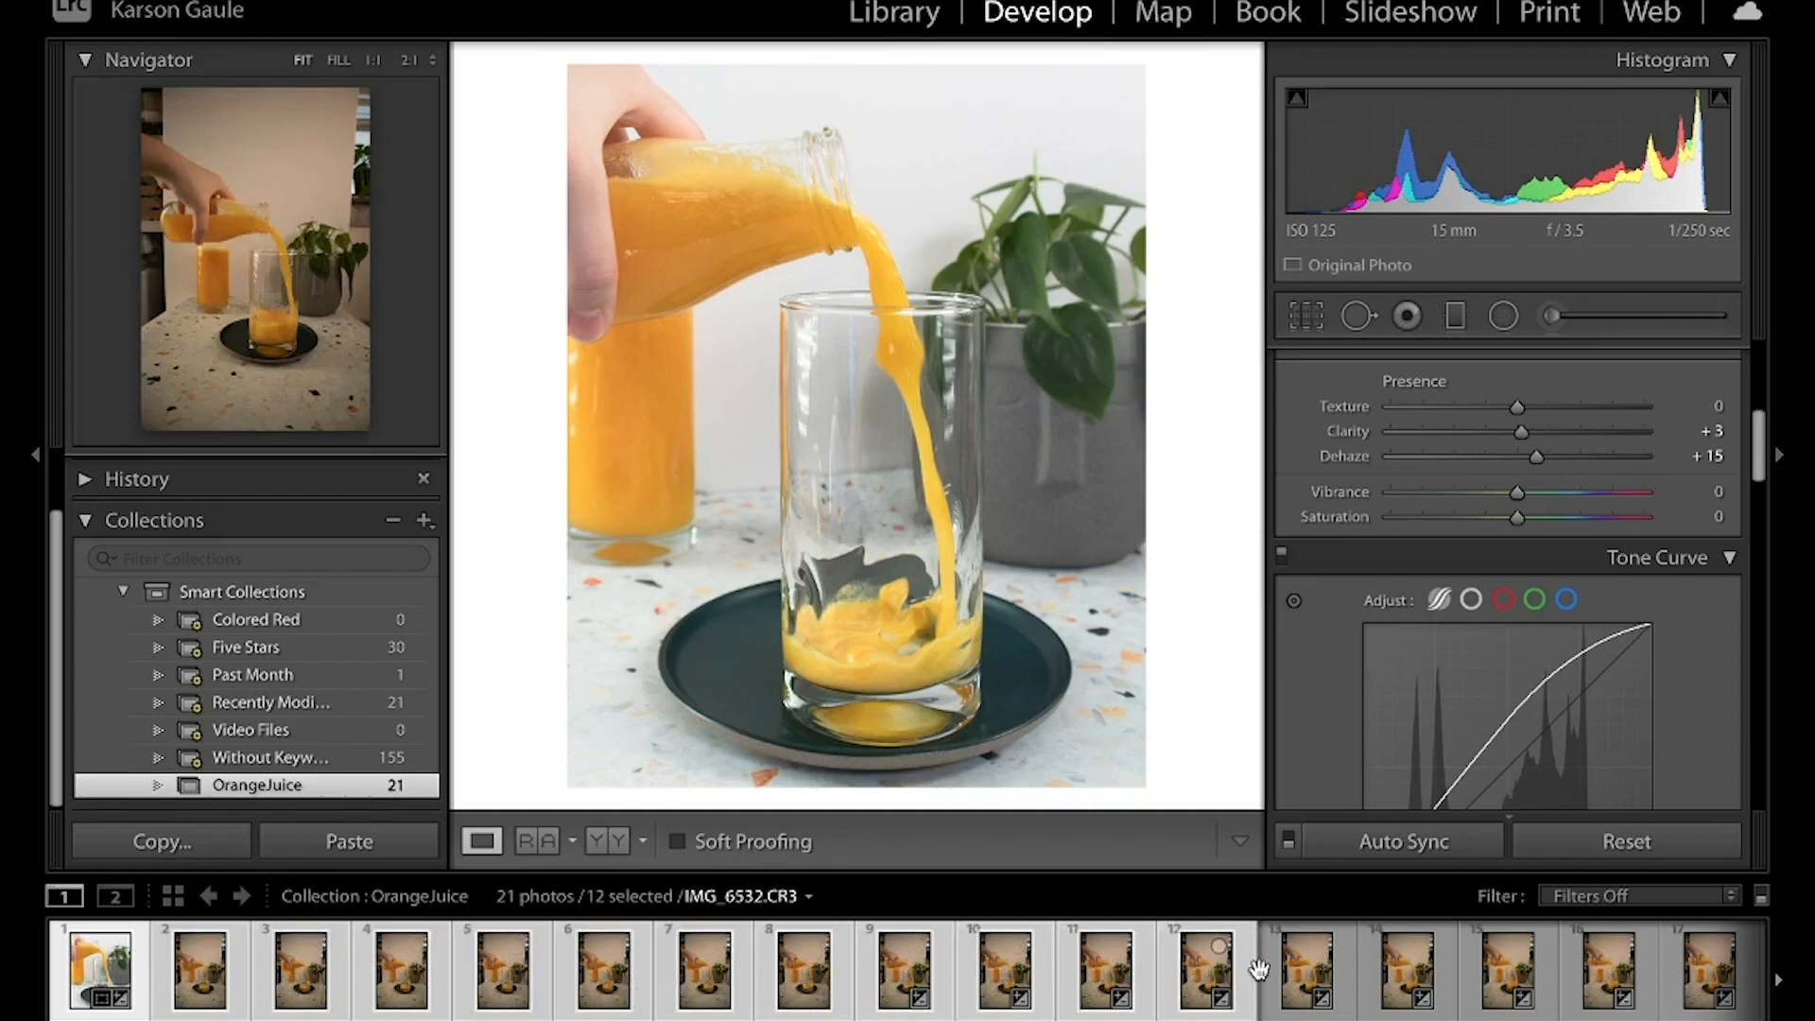
shift+click(1308, 978)
shift+click(1409, 978)
shift+click(1513, 978)
super+click(1612, 979)
super+click(1699, 980)
scroll(1698, 981, right, 4)
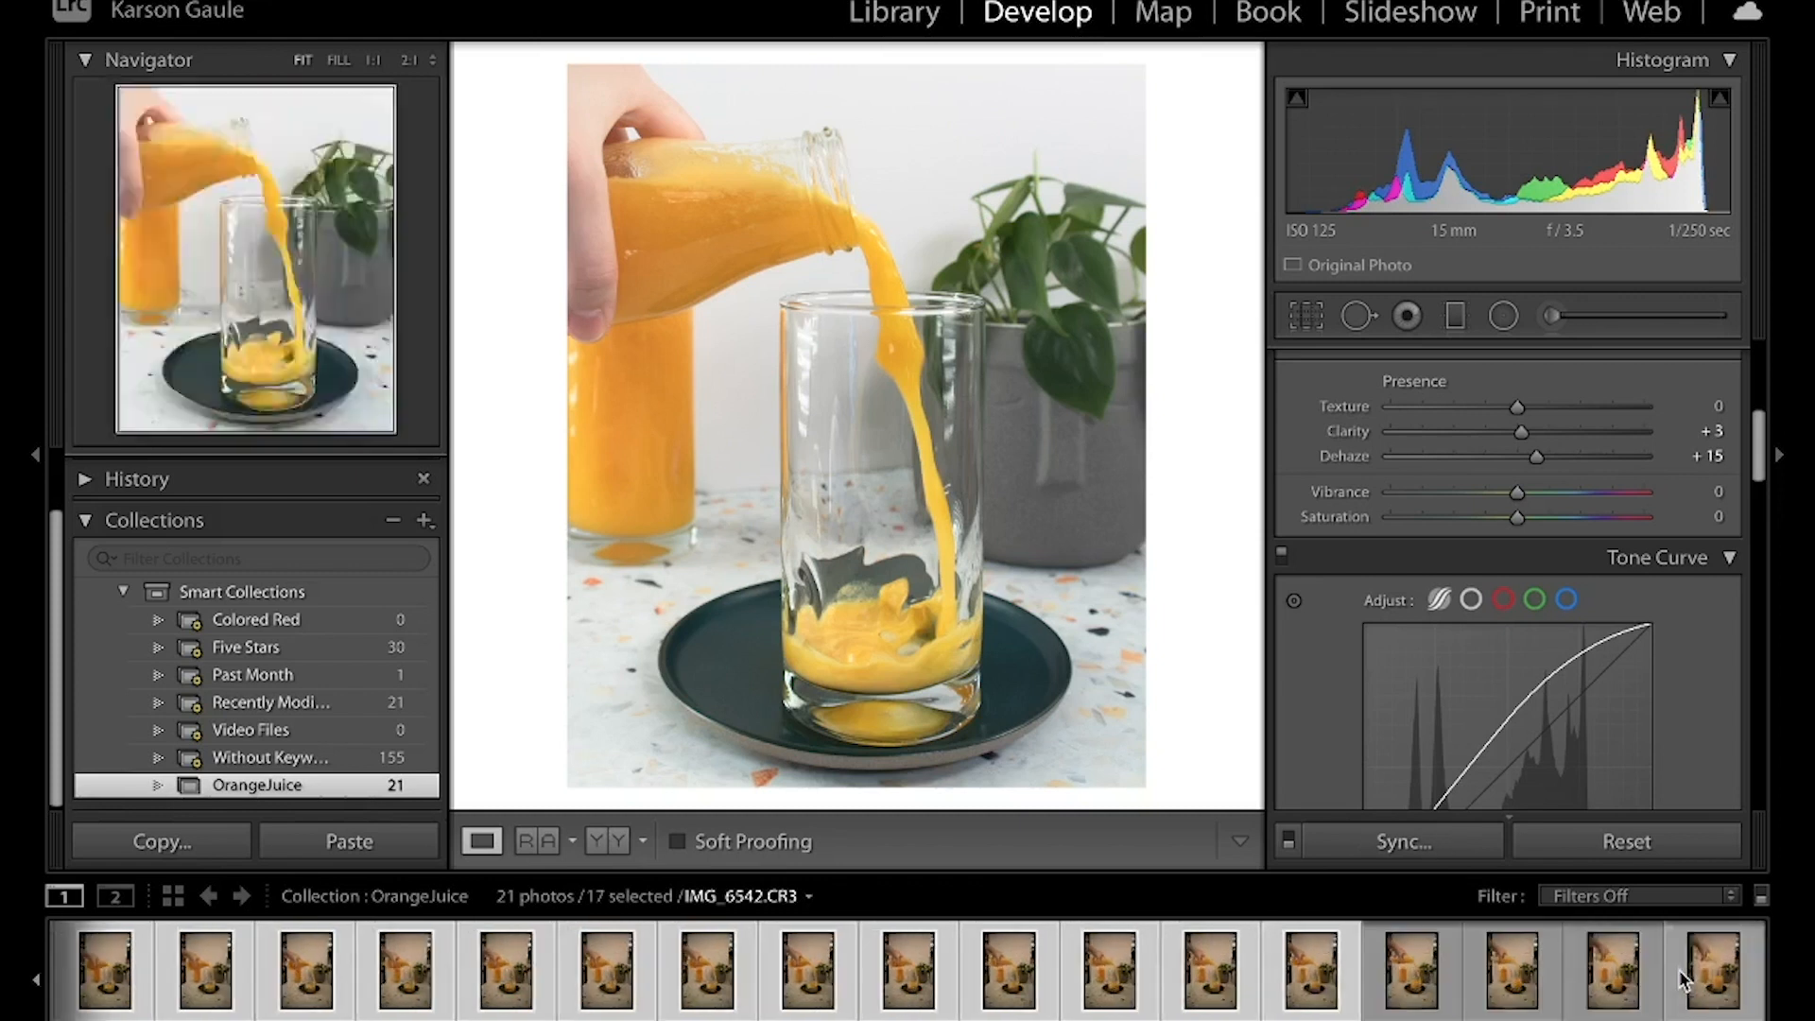
super+click(1421, 980)
super+click(1512, 979)
super+click(1613, 980)
super+click(1713, 979)
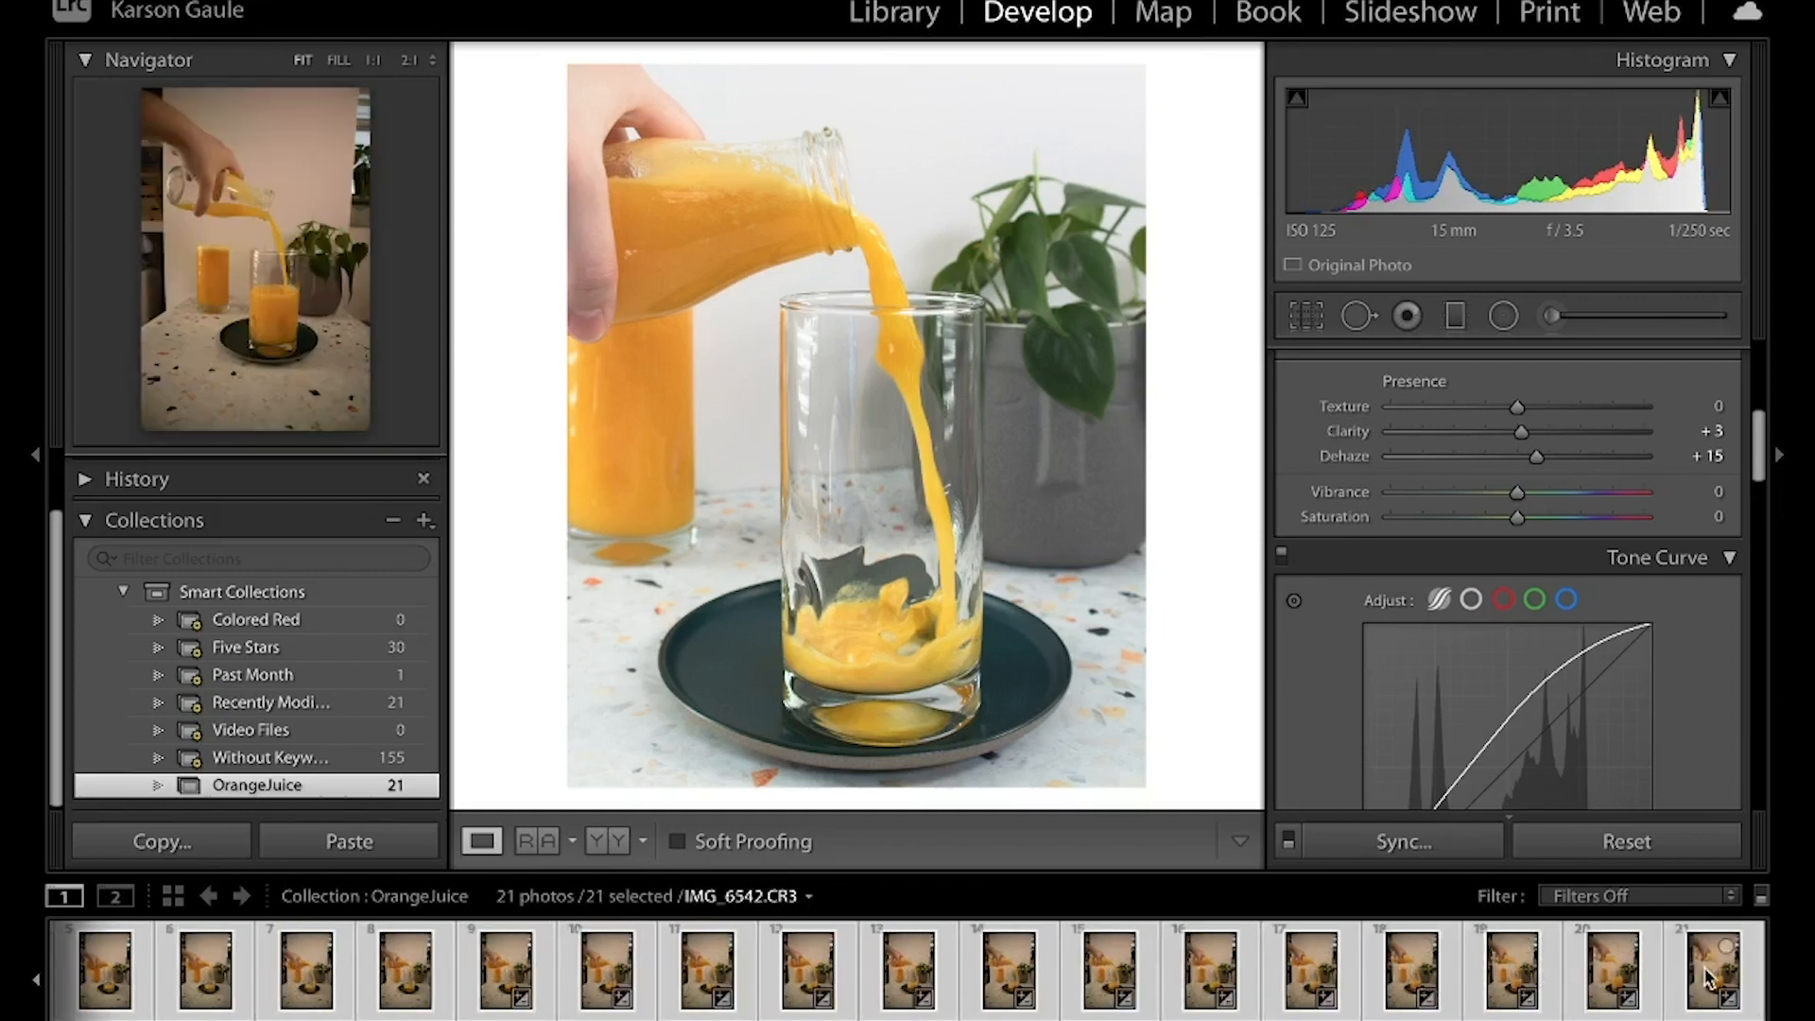
click(1408, 979)
scroll(1397, 974, left, 4)
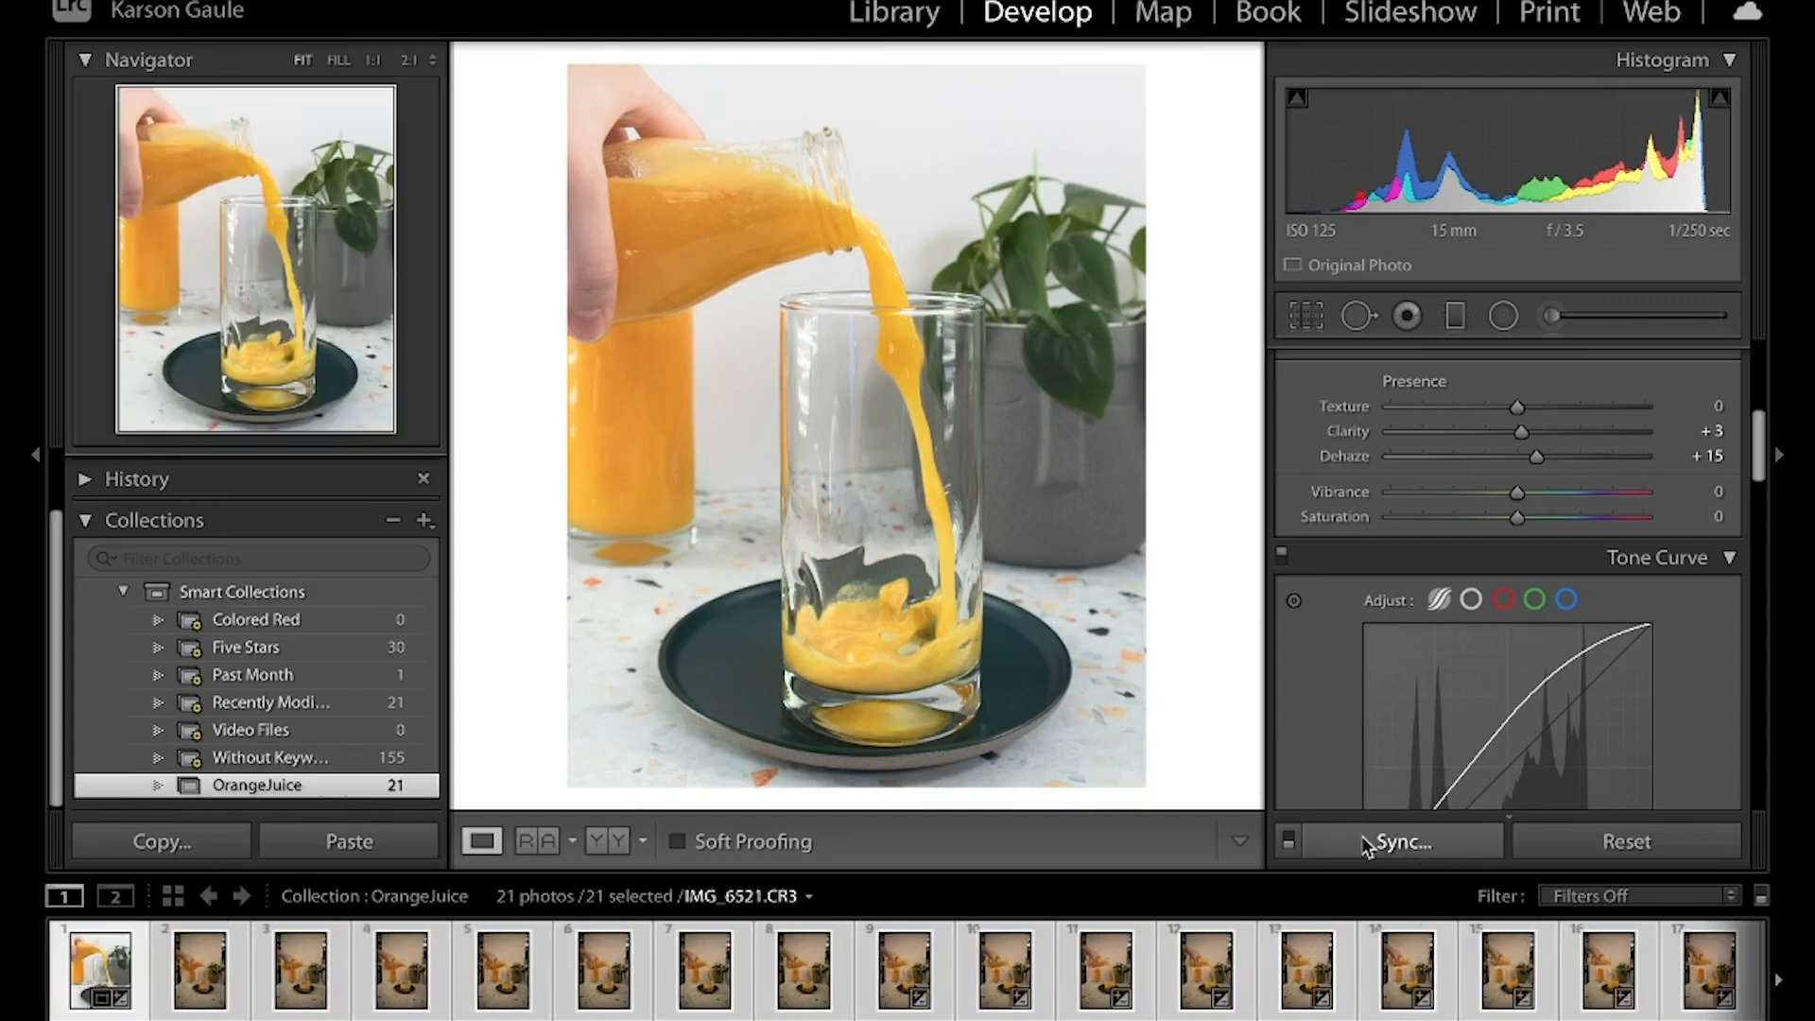
Synchronize all develop settings, including crop and local adjustments, from the edited photo to the other selected photos
click(1415, 840)
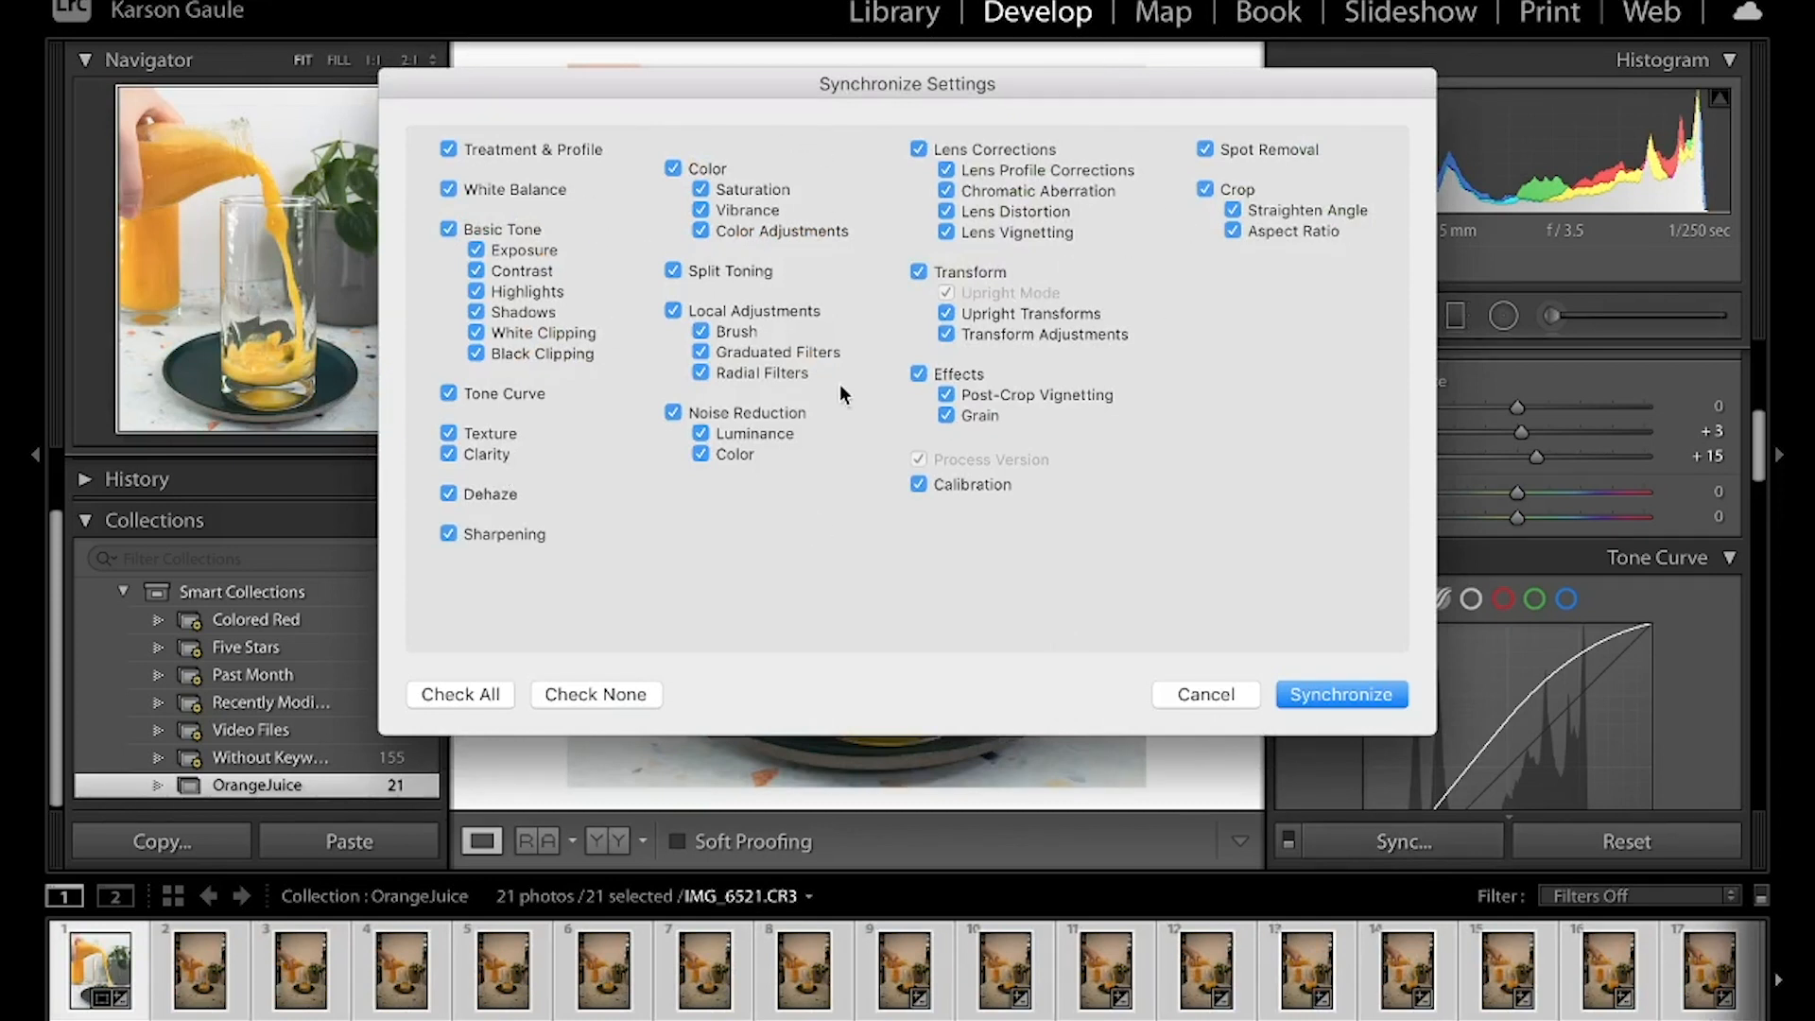
click(575, 693)
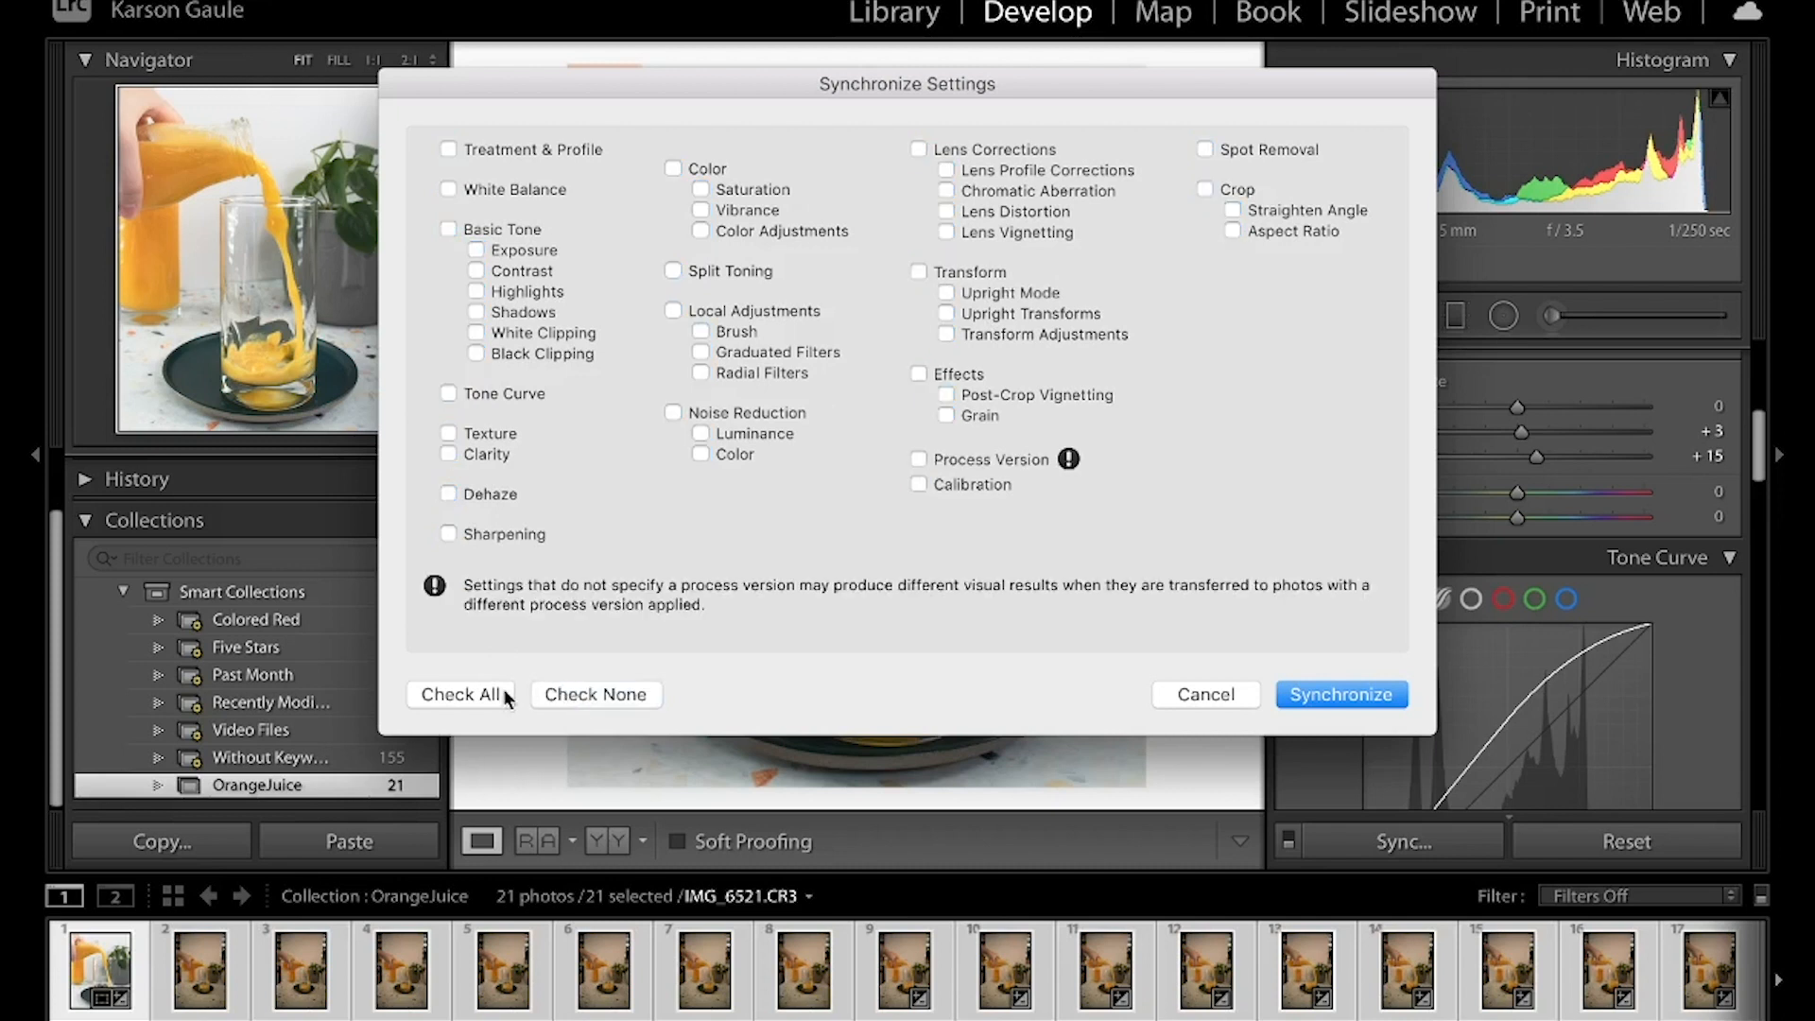
click(448, 493)
click(448, 454)
click(604, 694)
click(480, 694)
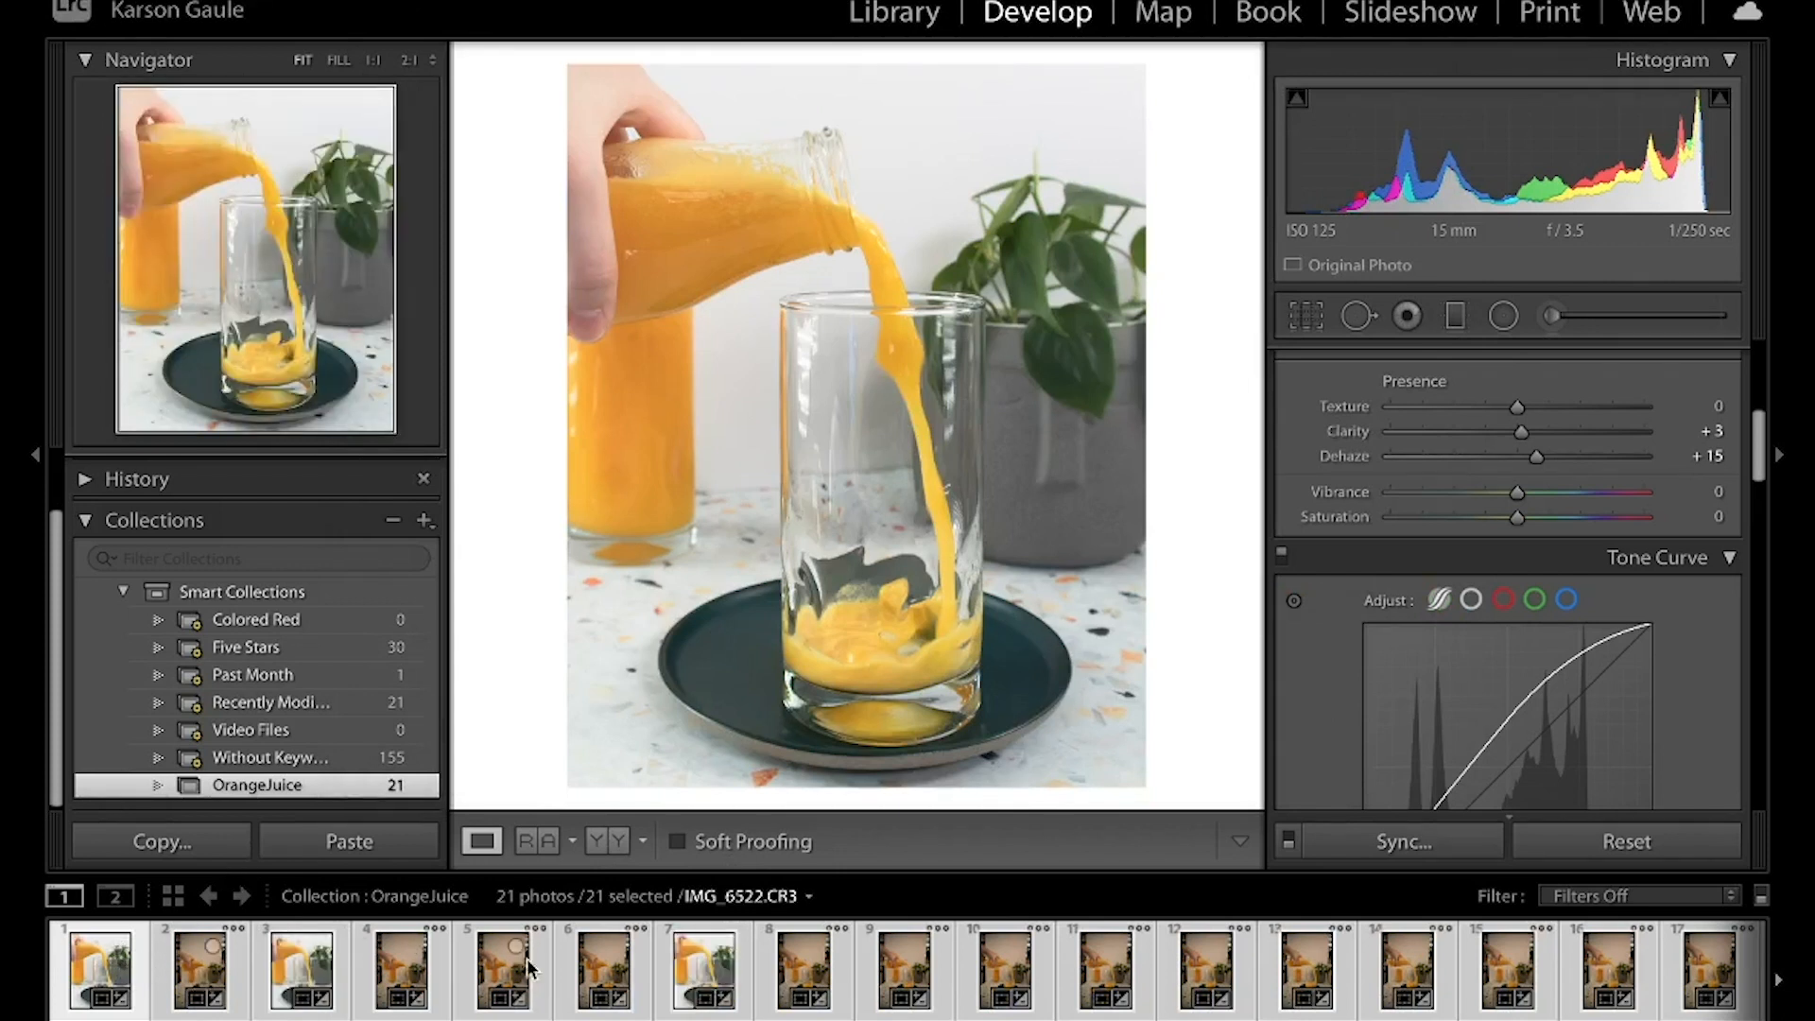
scroll(850, 969, down, 4)
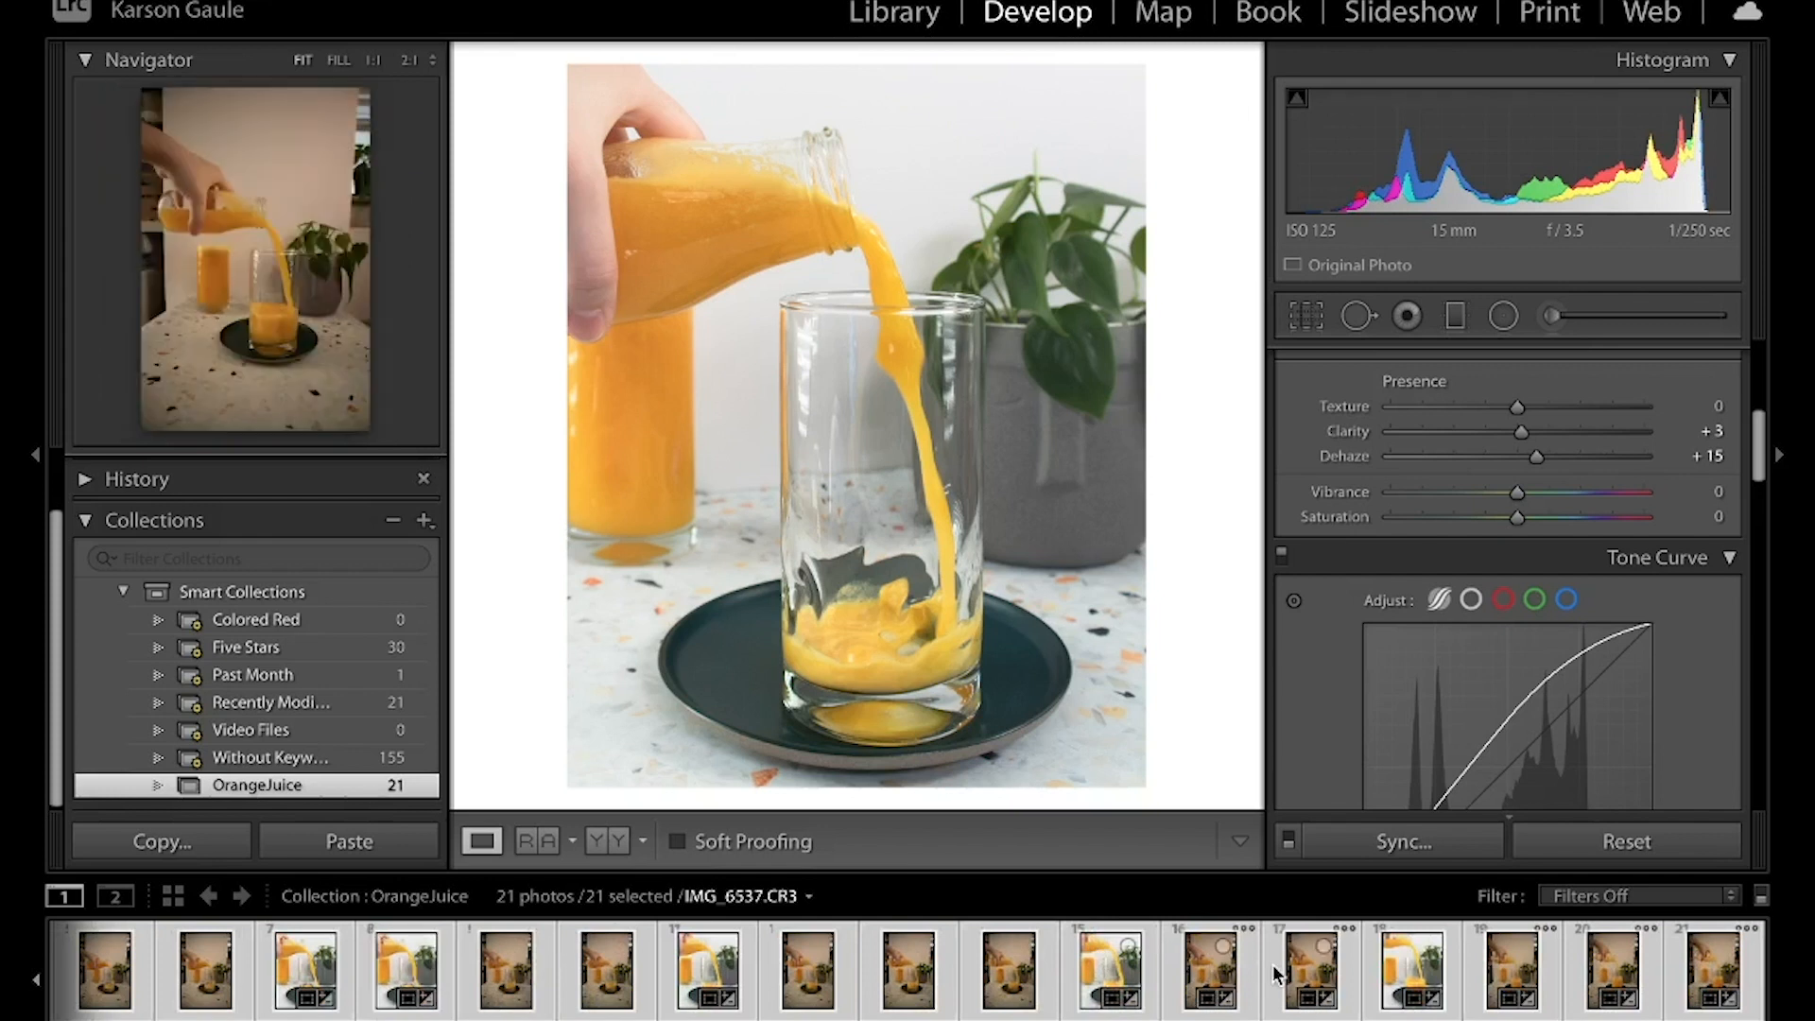
scroll(1272, 964, up, 2)
scroll(1272, 964, up, 2)
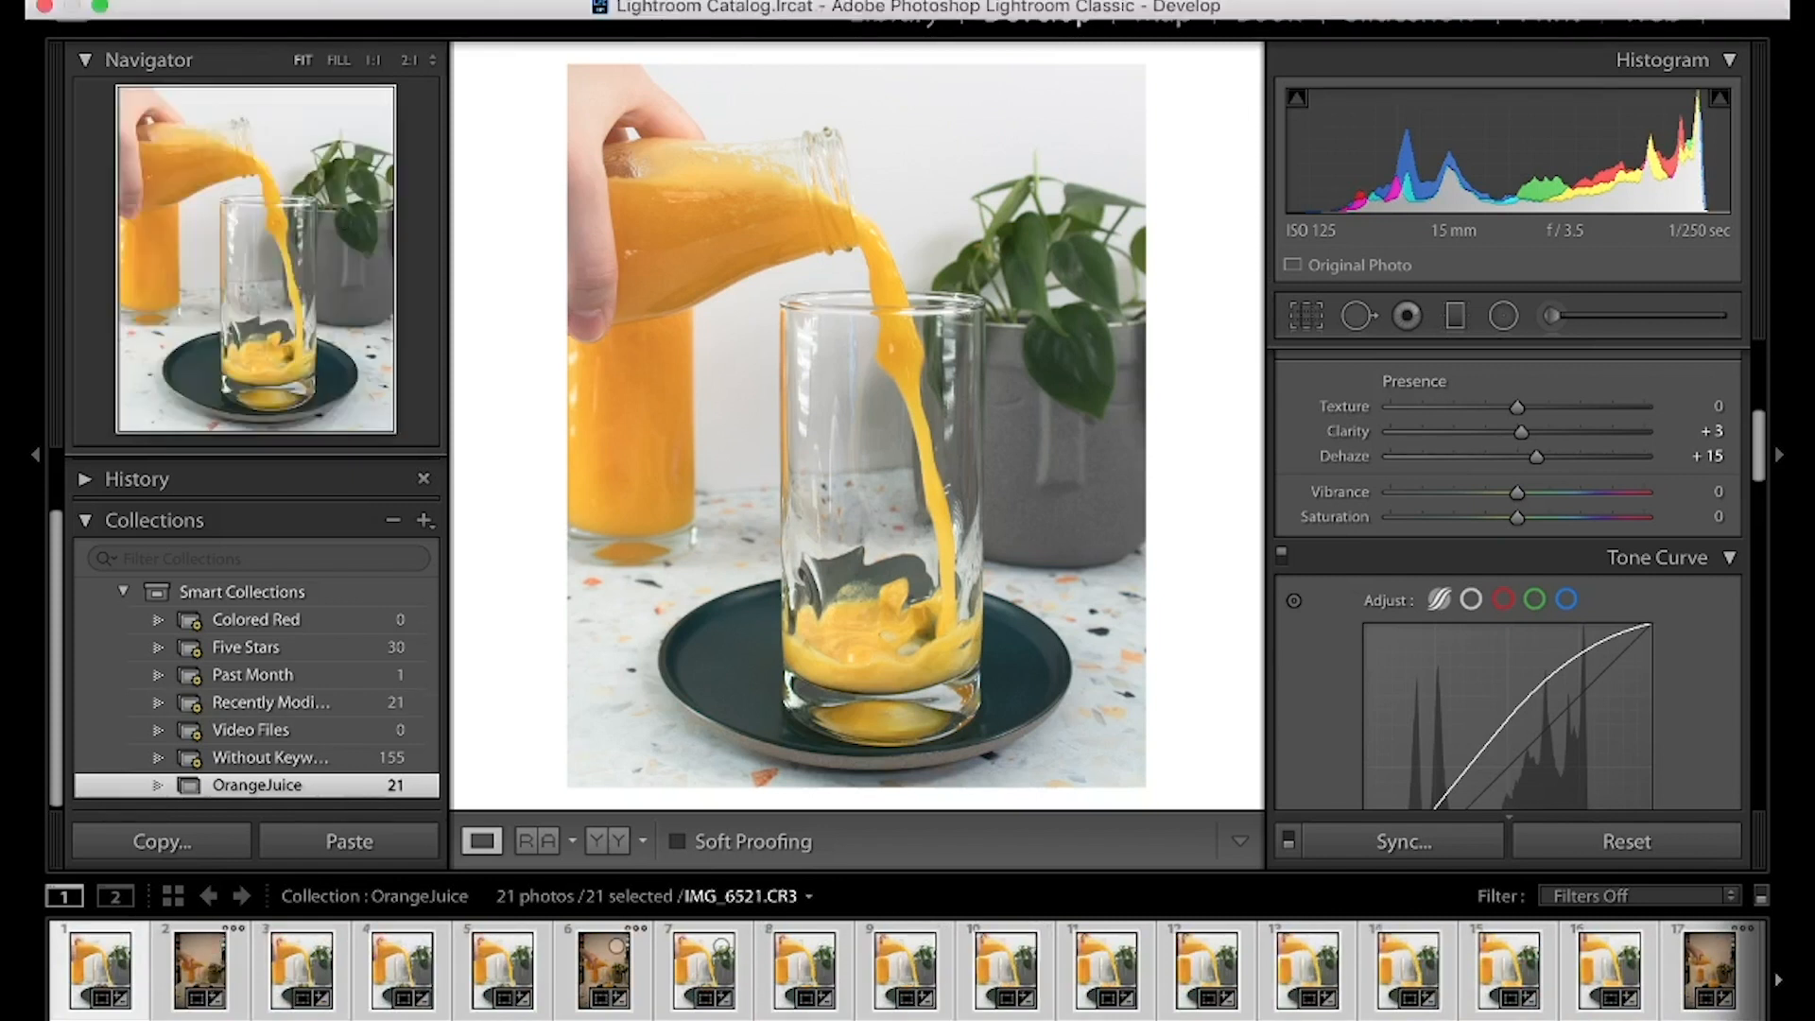
Export all the selected photos to the Desktop folder, renamed with the custom text orangejuice
click(310, 1)
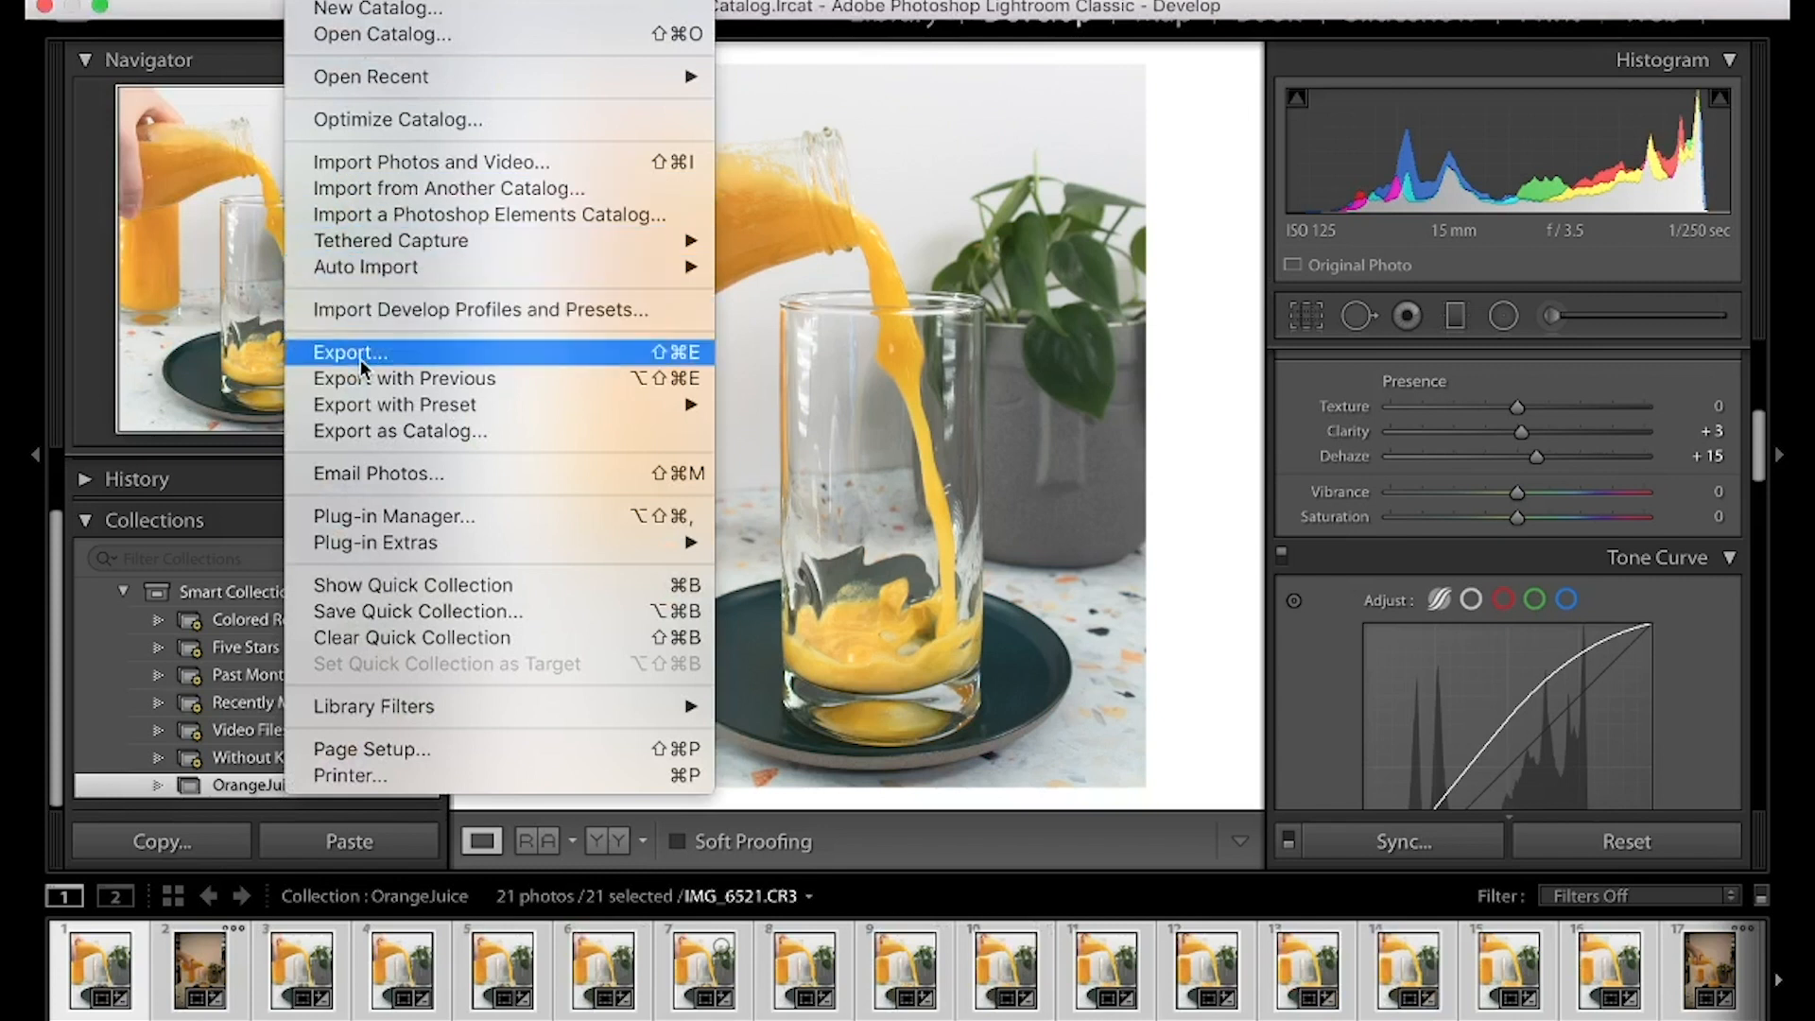
click(360, 359)
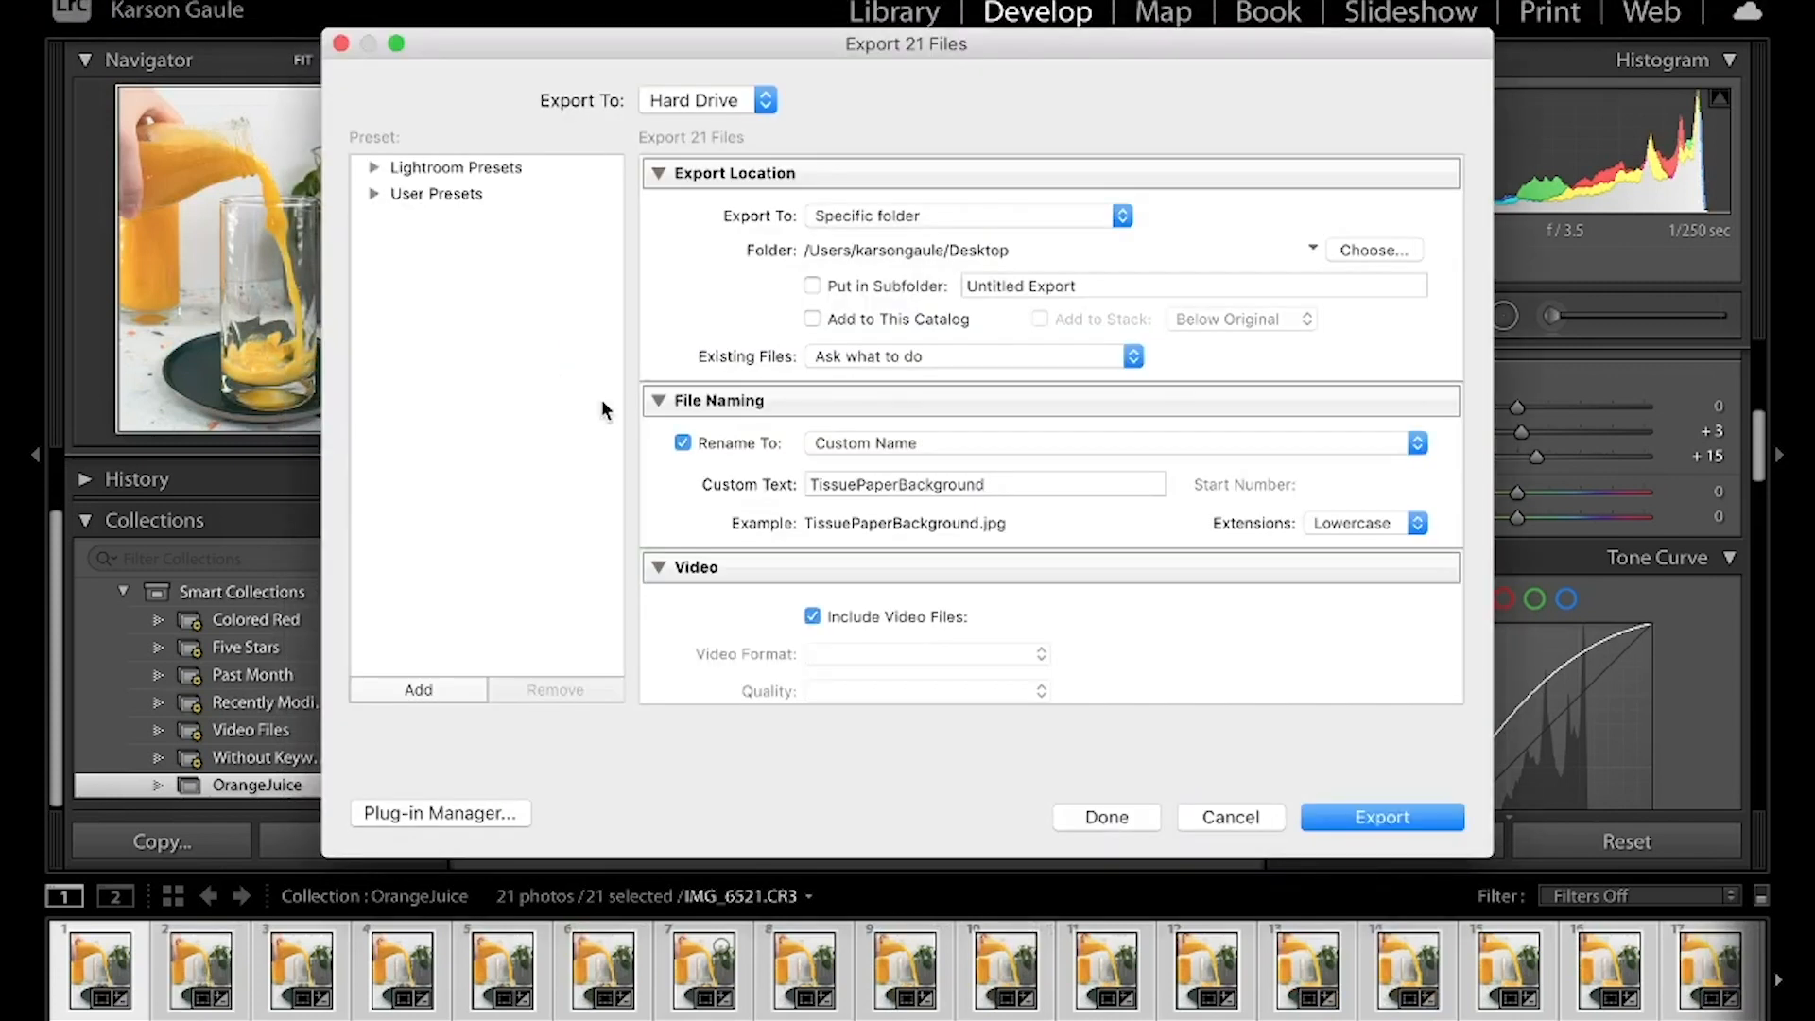
click(1017, 488)
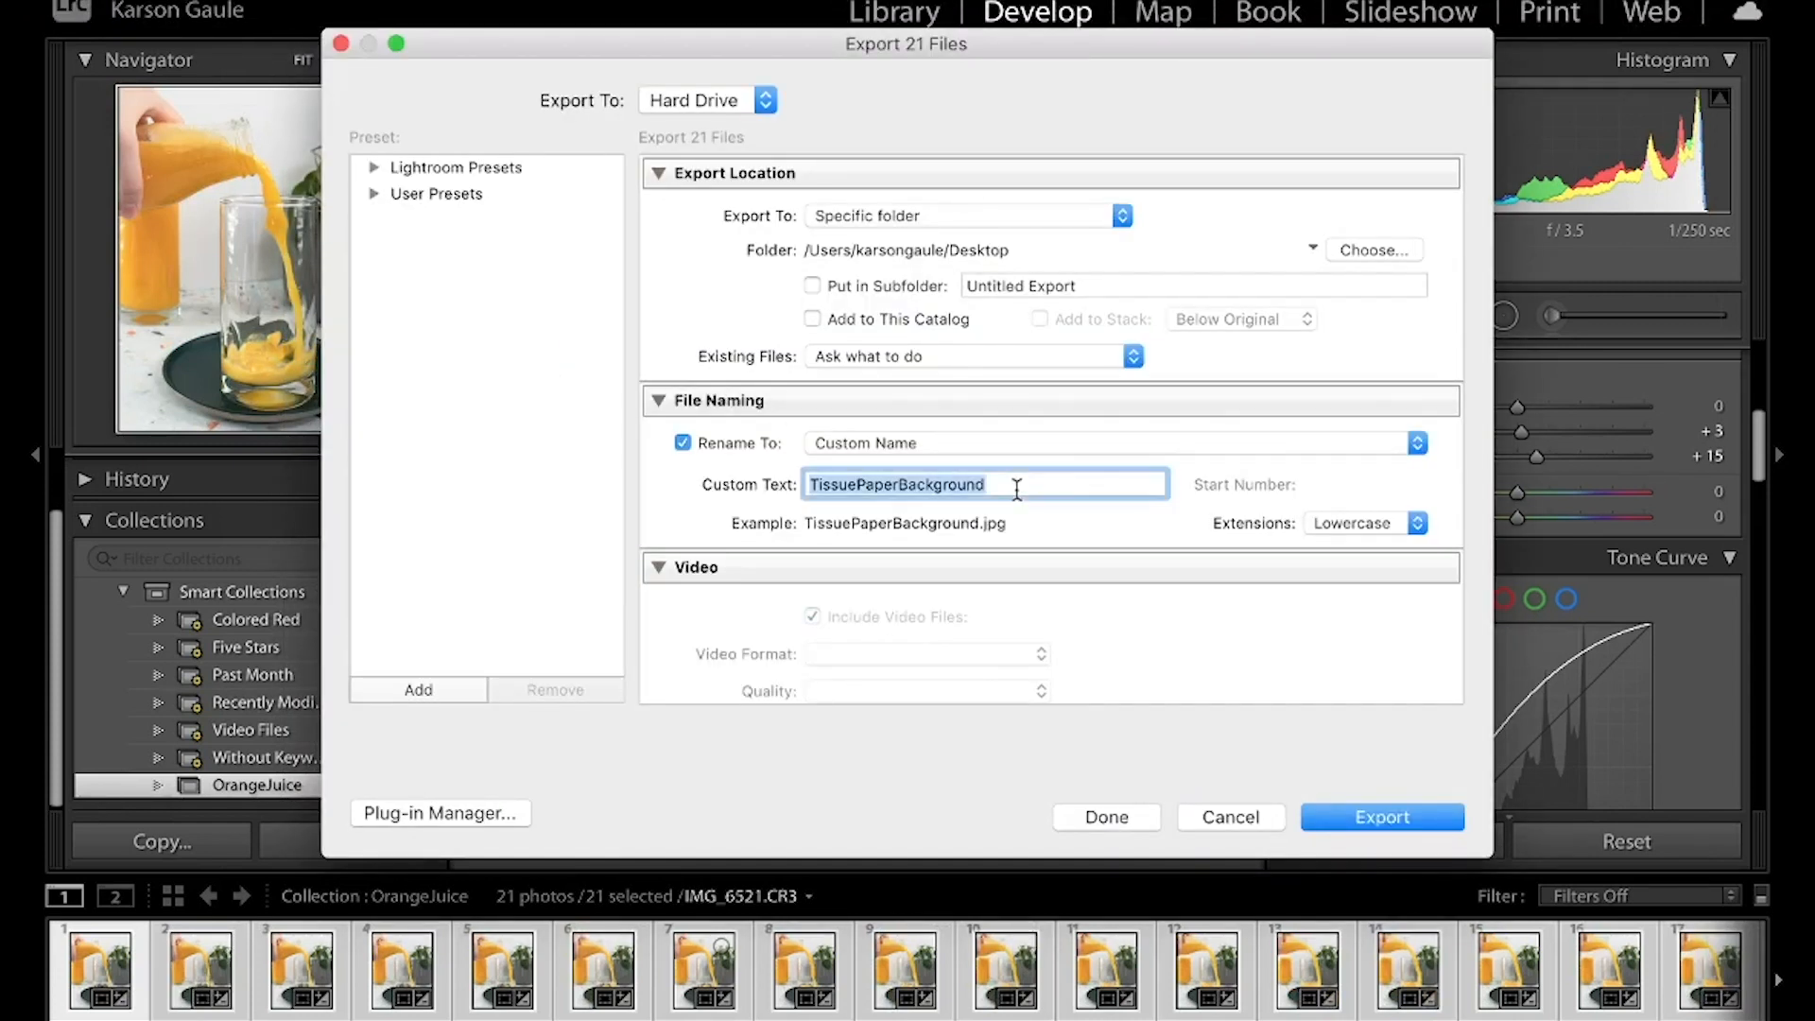
text(orang)
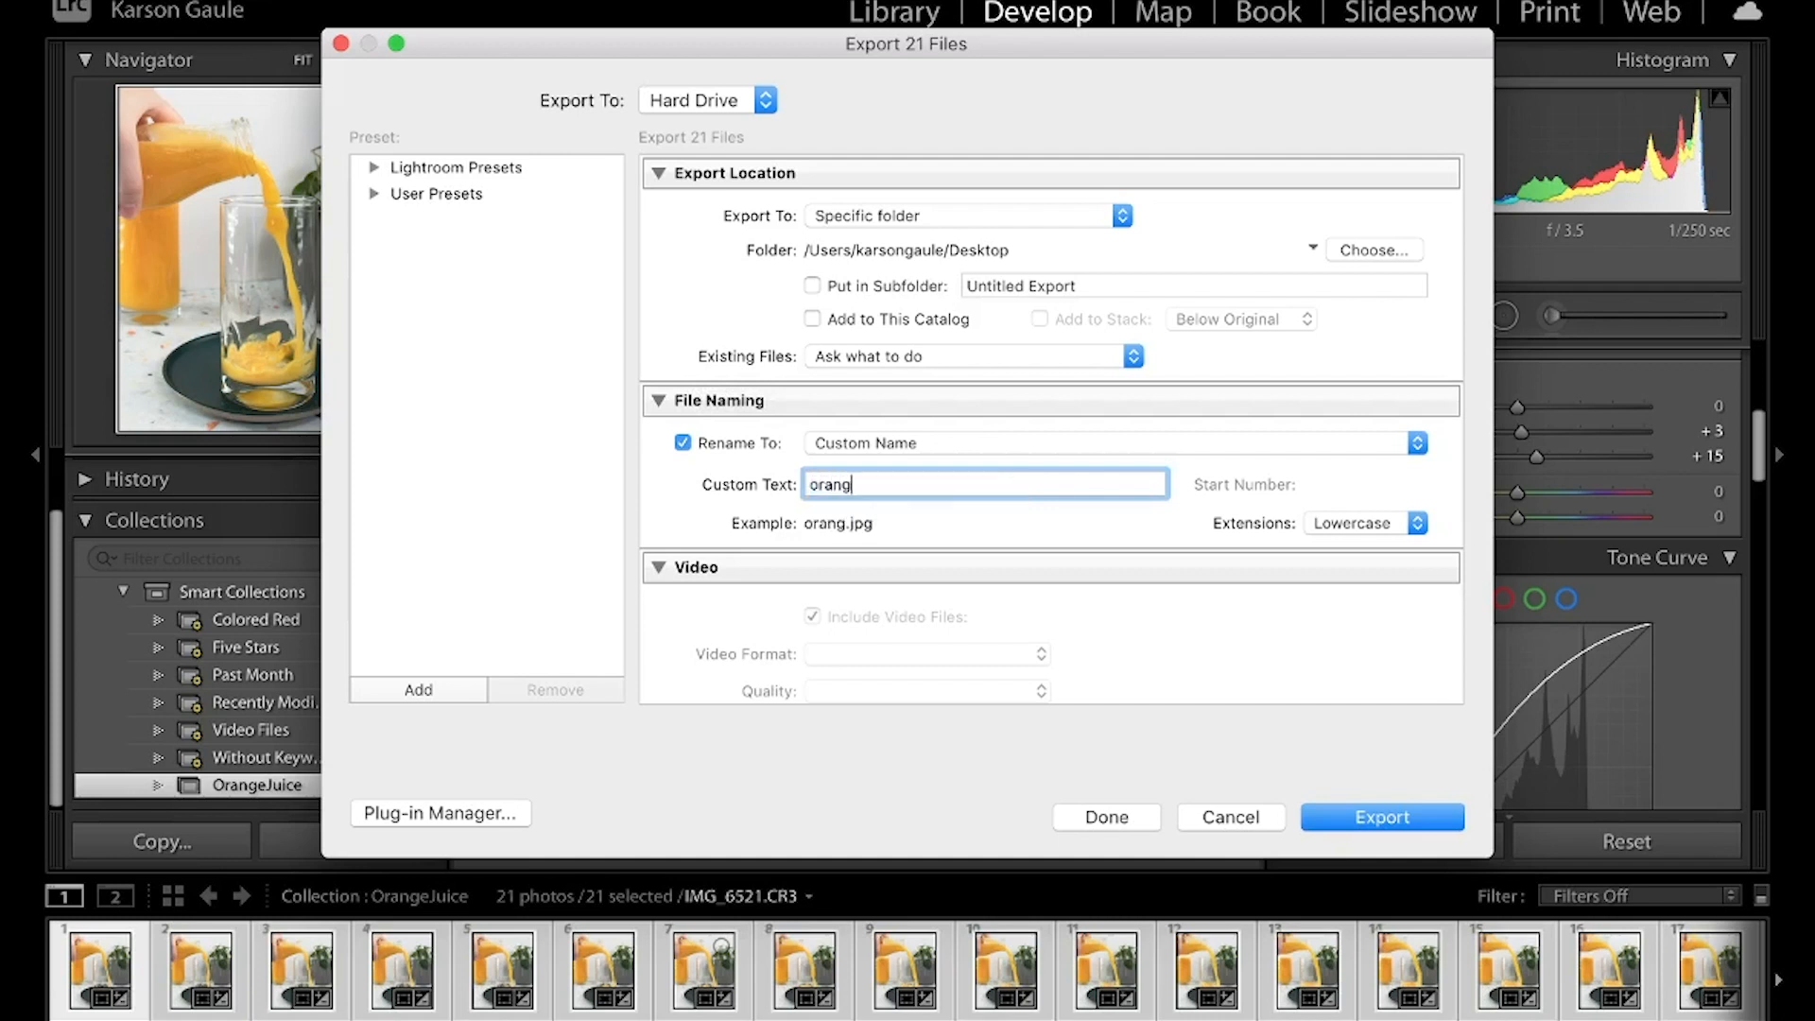
text(ejuice)
click(1348, 814)
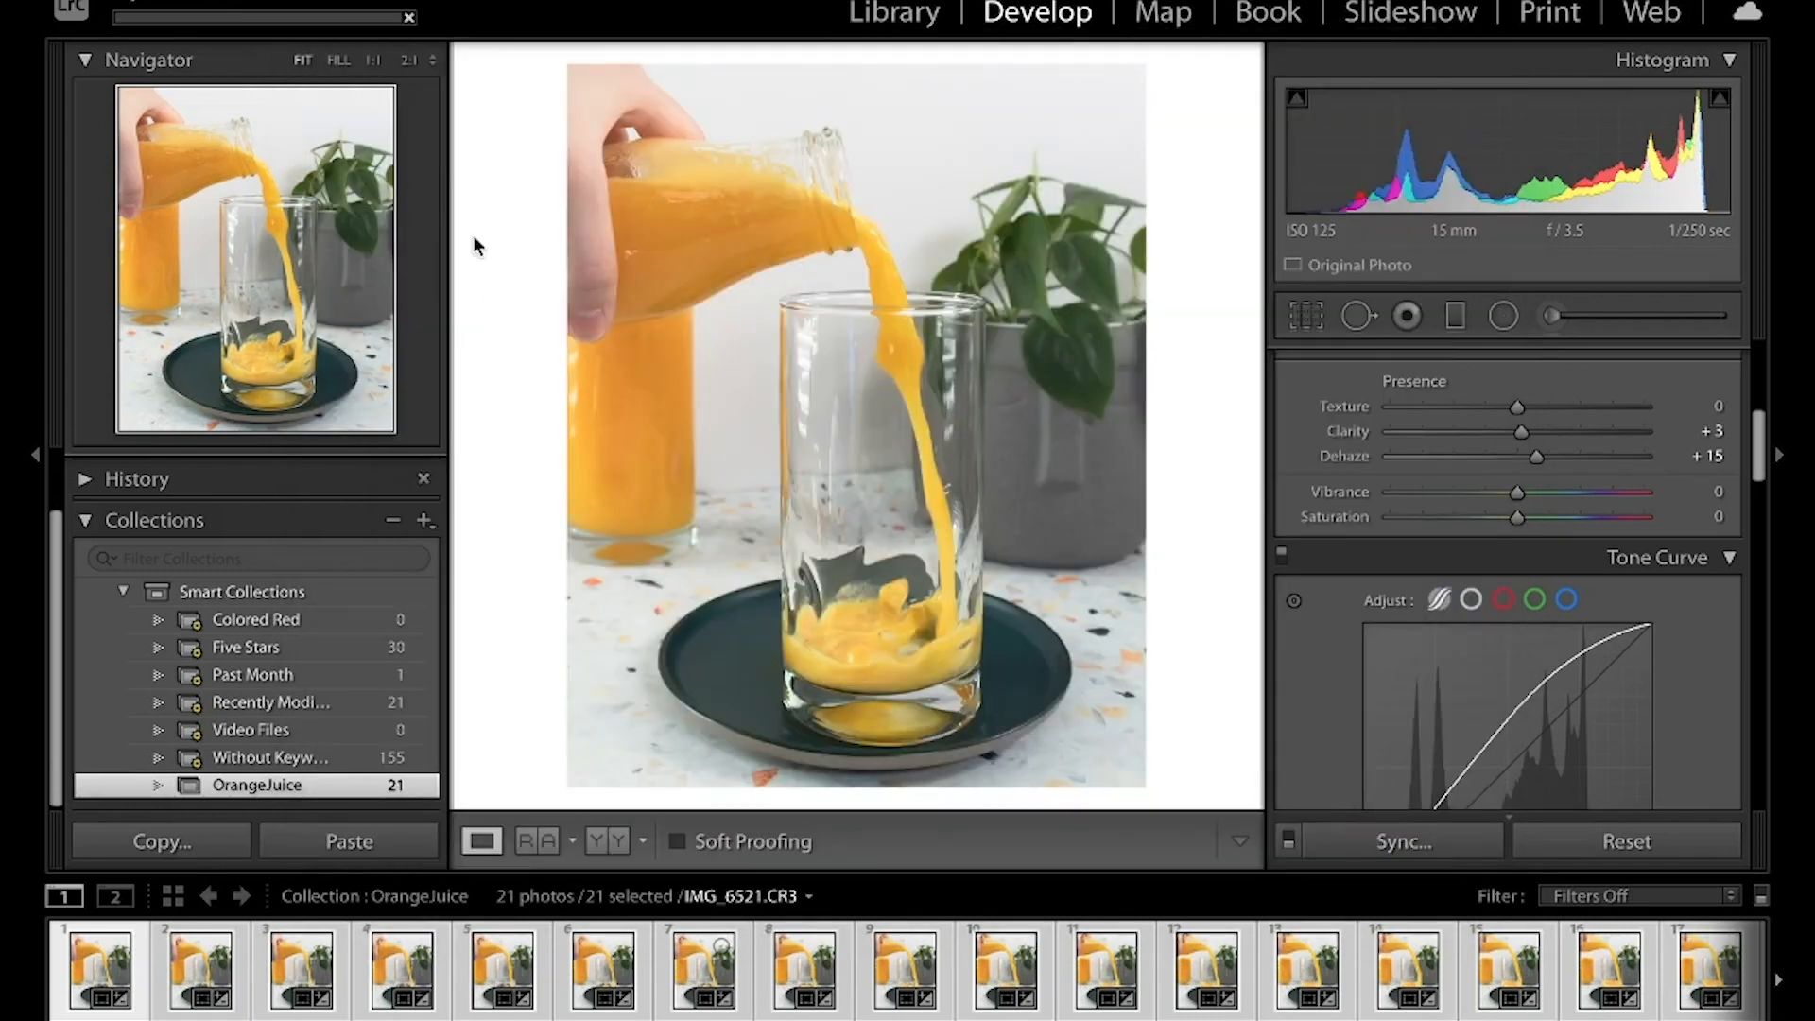